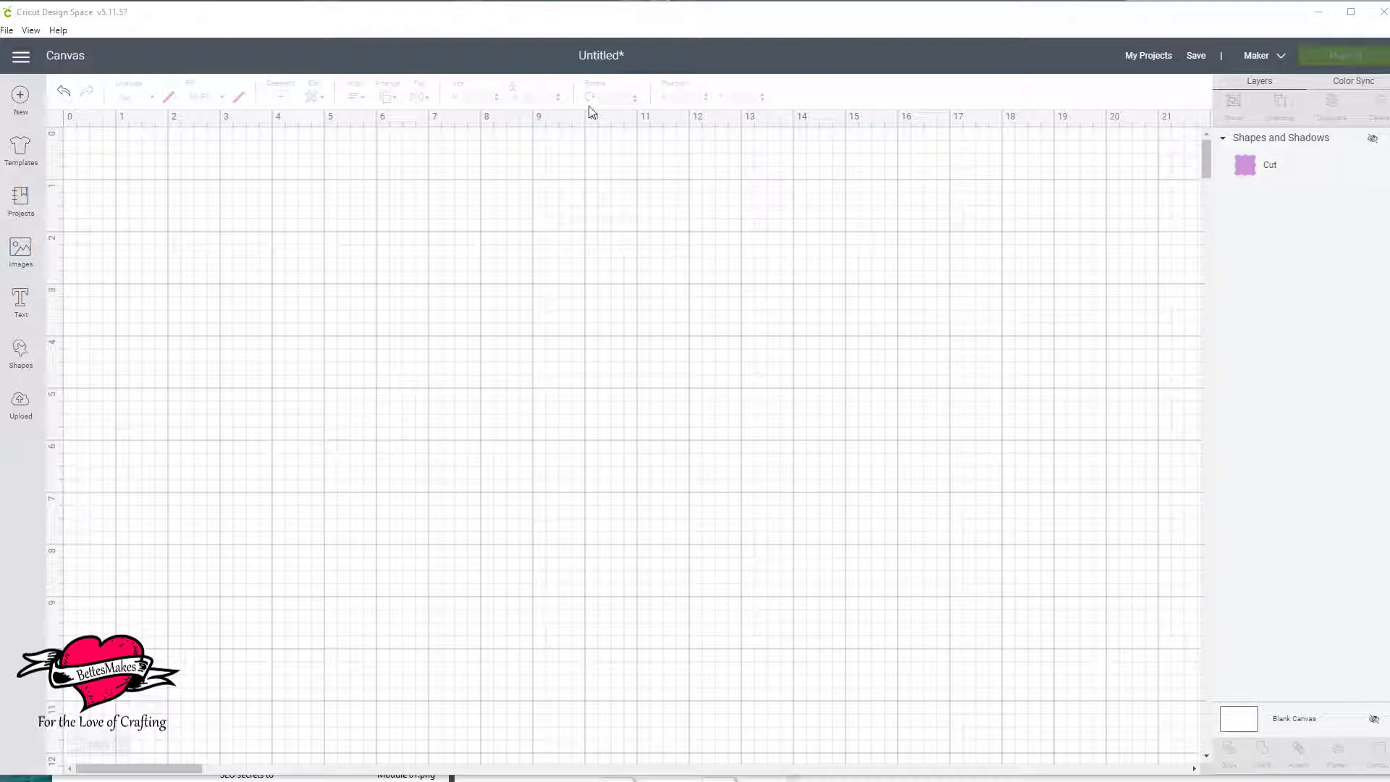
Insert the uploaded Shapes and Shadows image onto the canvas and ungroup it into separate shapes.
left_click(20, 404)
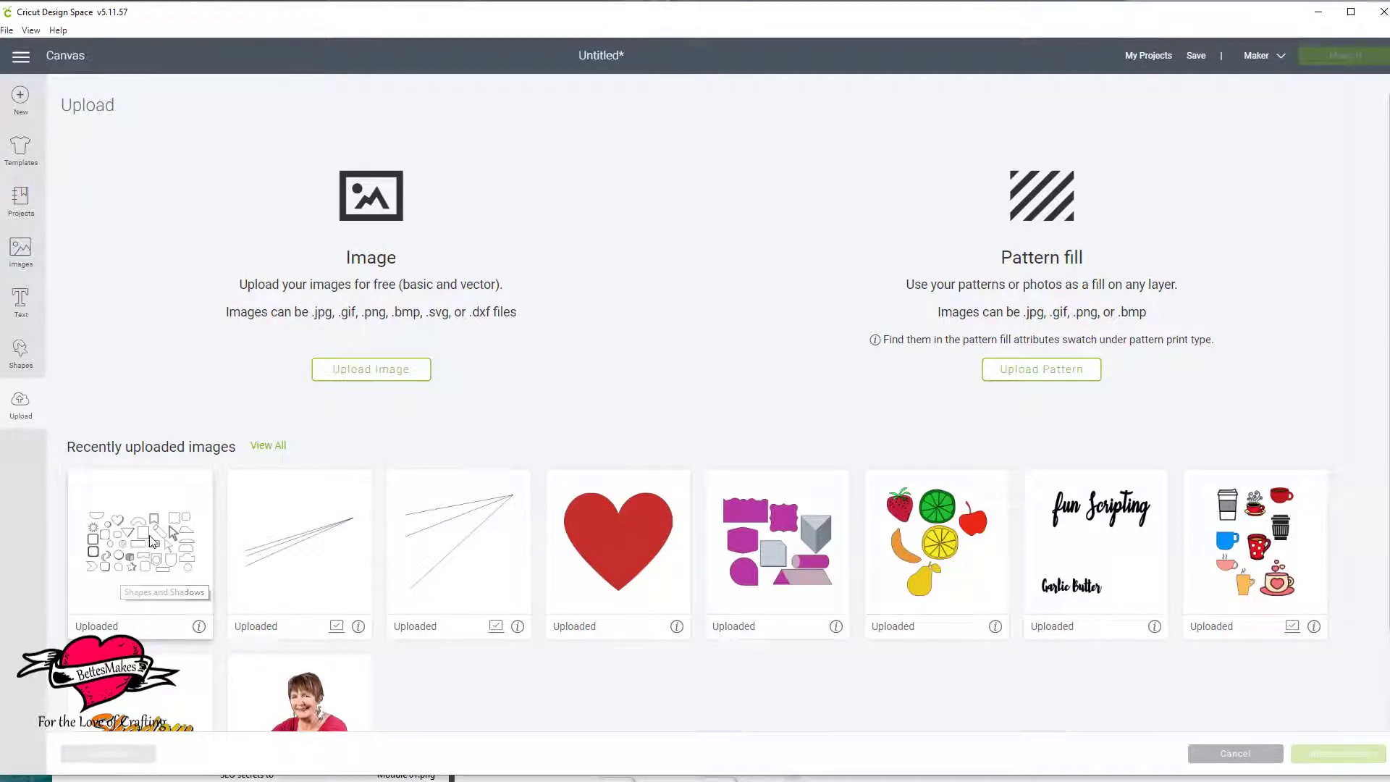
left_click(152, 540)
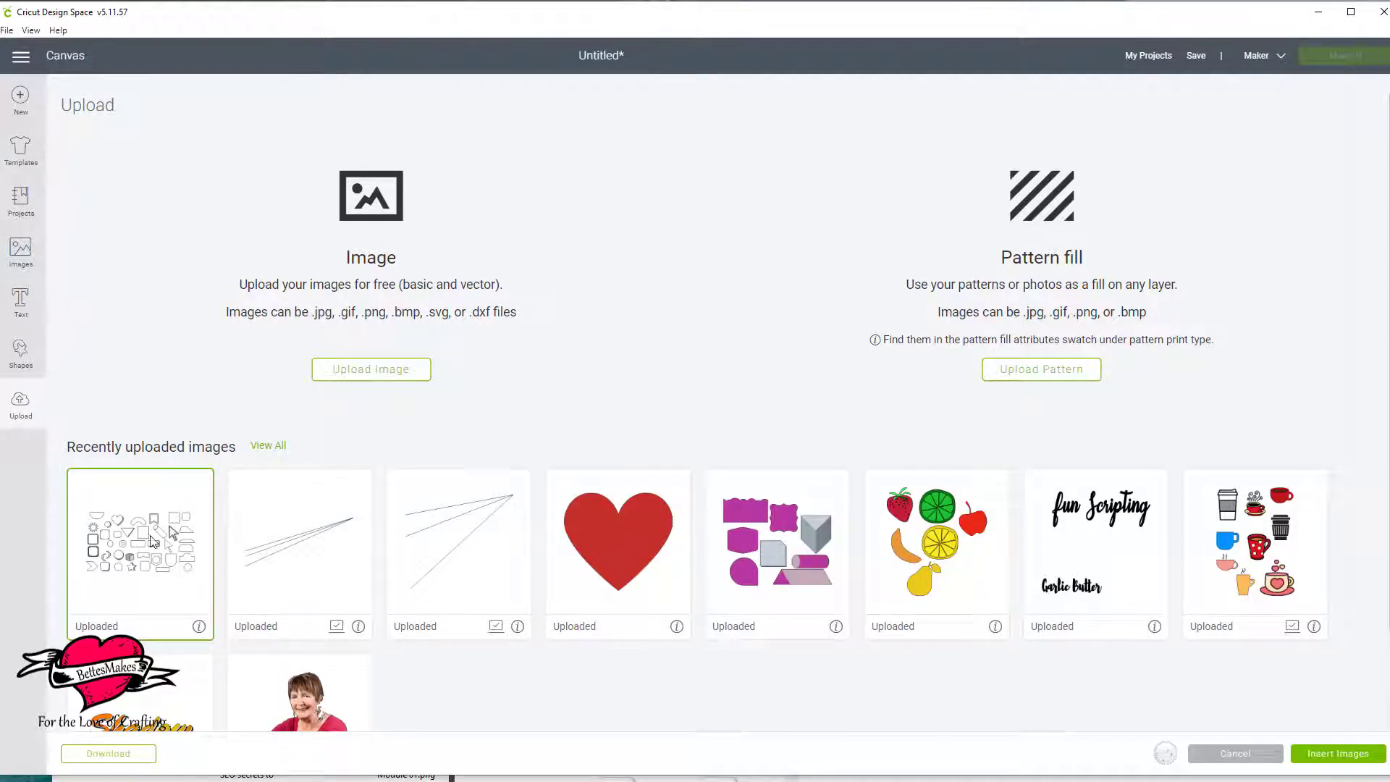
left_click(1338, 753)
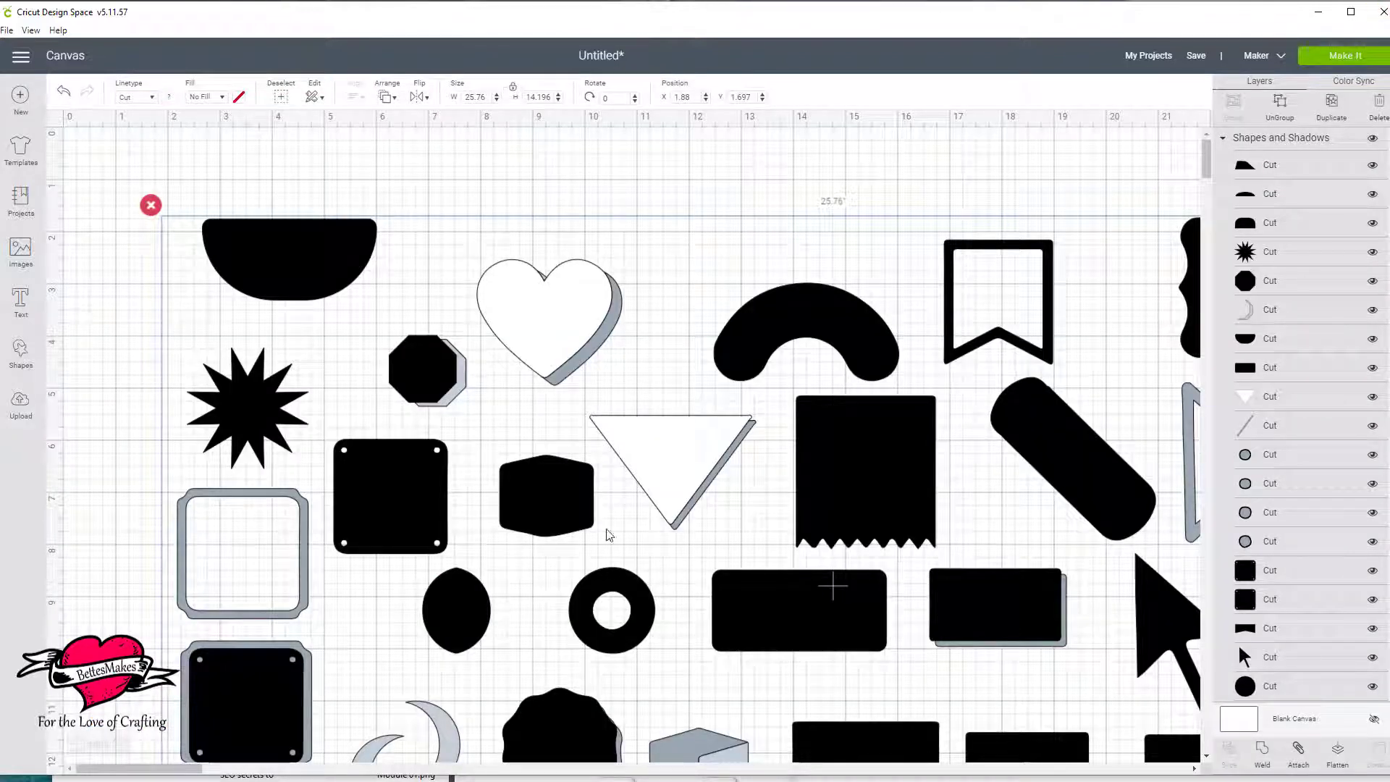
left_click_drag(883, 493, 806, 435)
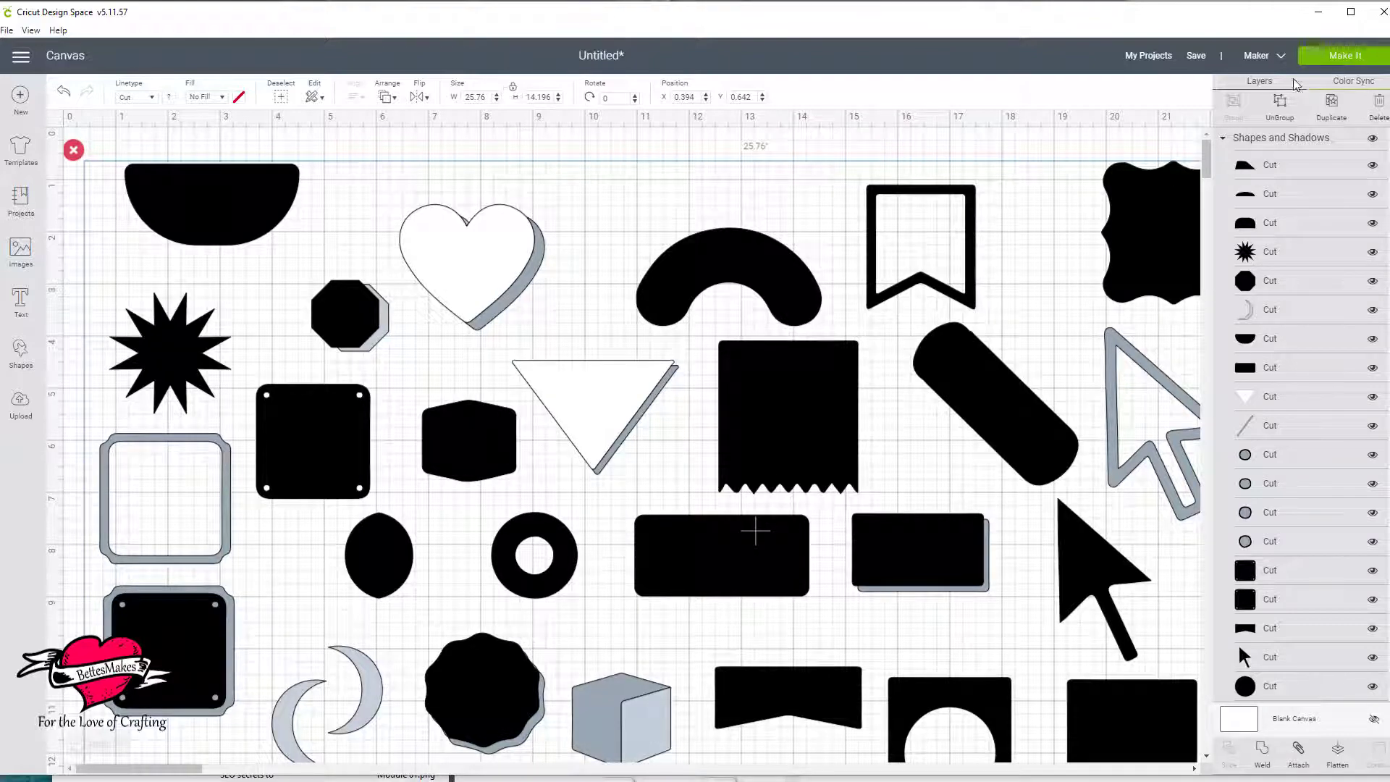
left_click(1279, 102)
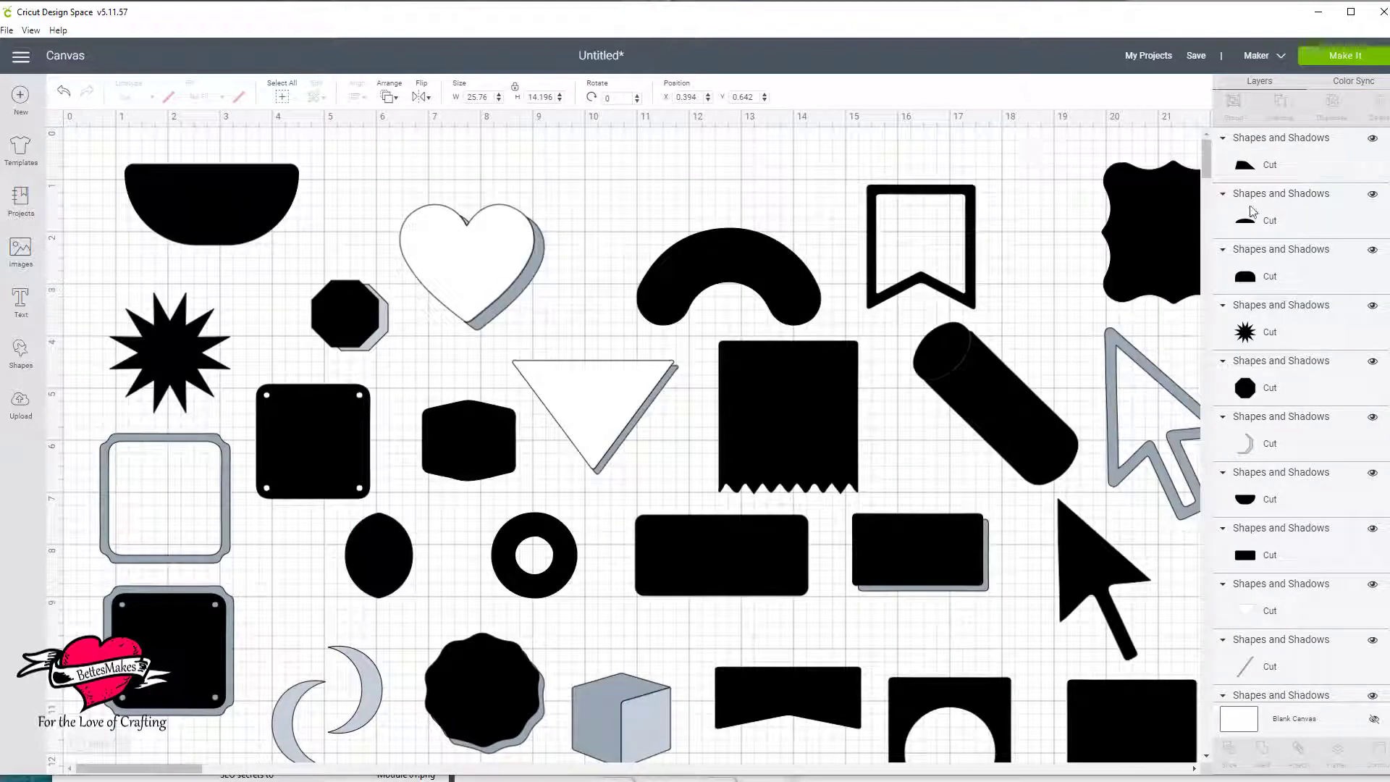
Hide the small black label shape with the curved top and bottom edges.
scroll(1268, 560, "down", 5)
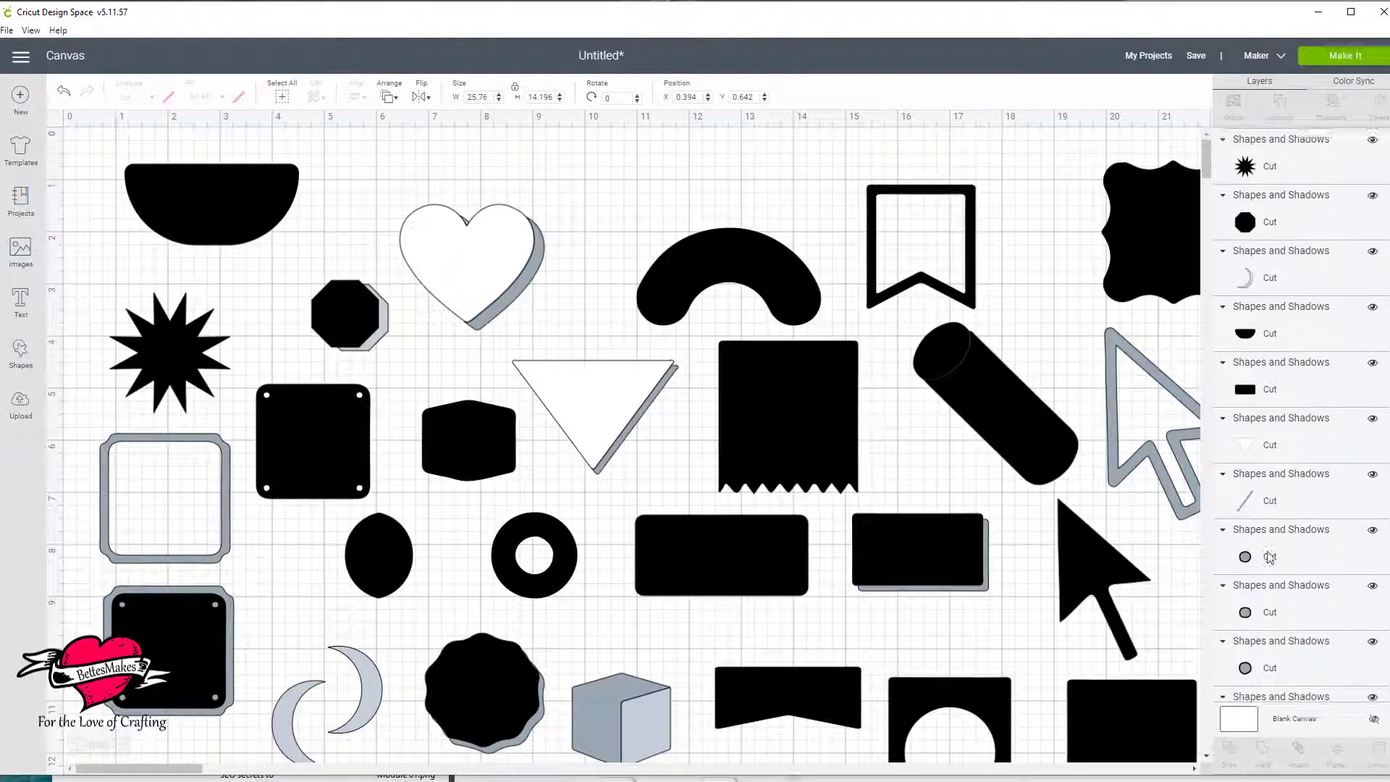
left_click(462, 435)
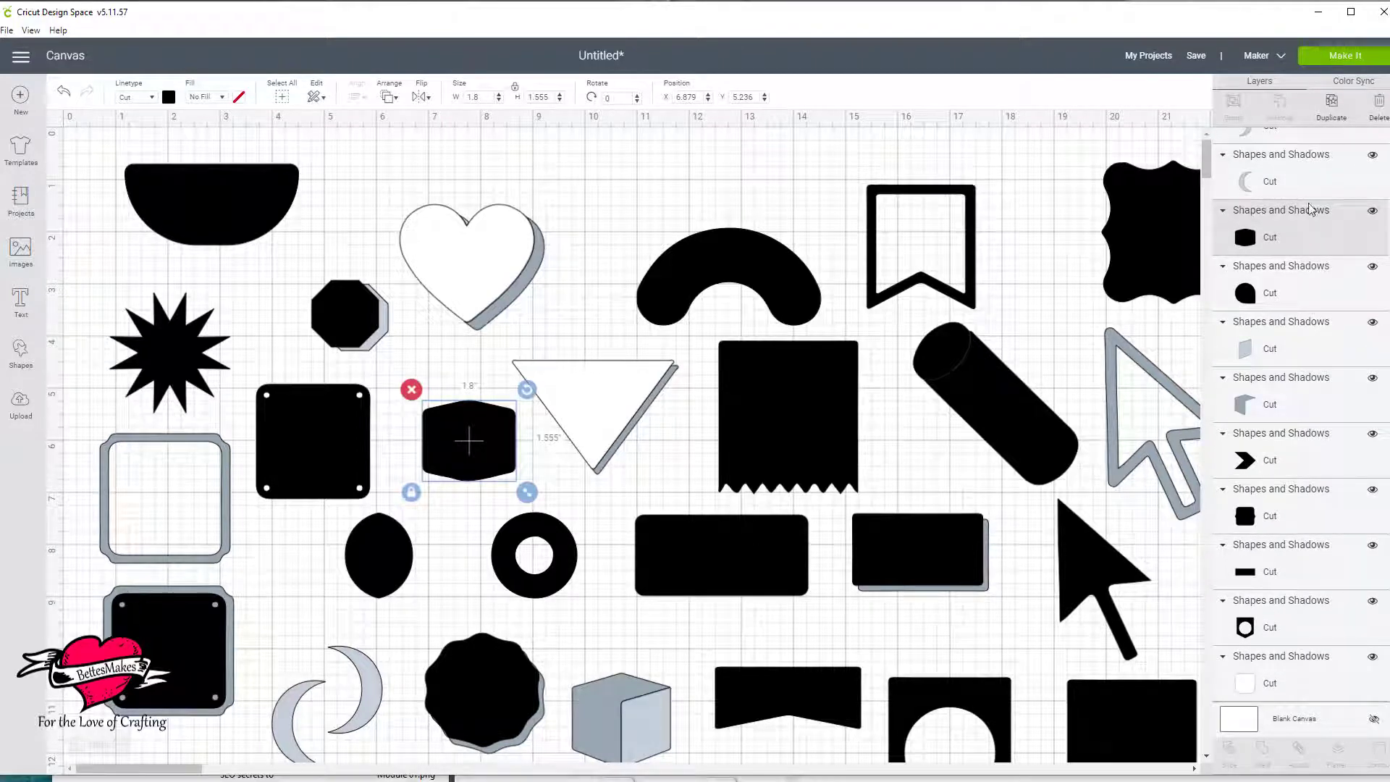
left_click(1372, 211)
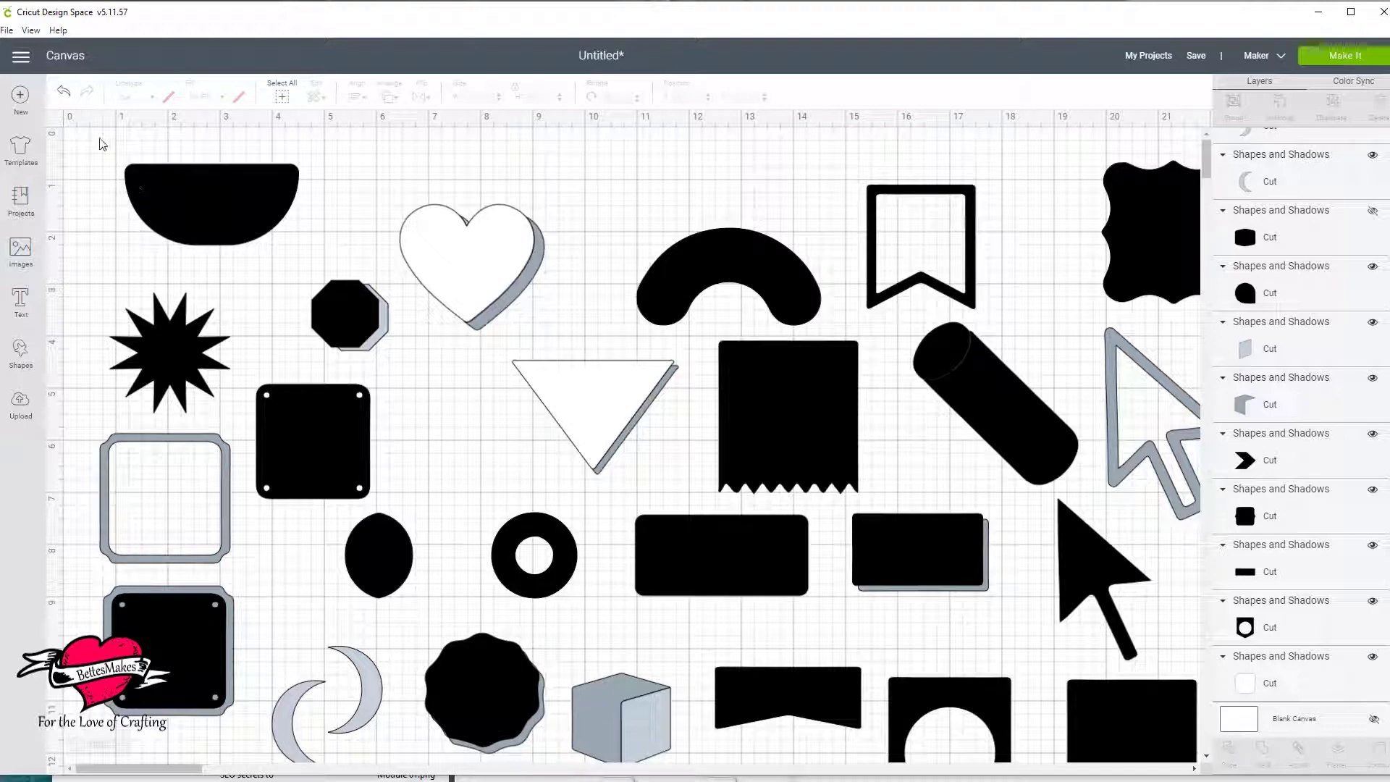
Delete the visible shapes across the canvas in batches, keeping the hidden label shape.
left_click_drag(102, 144, 629, 699)
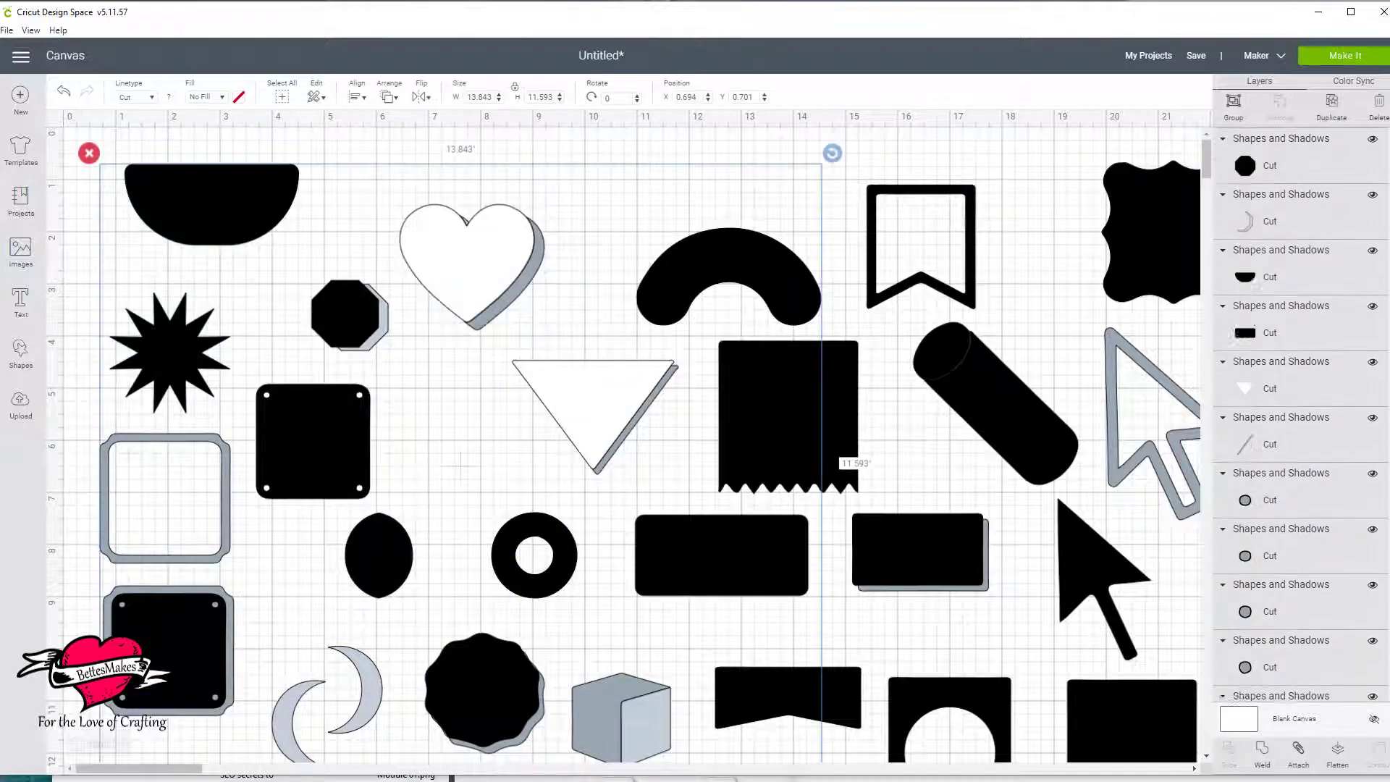
key("Delete")
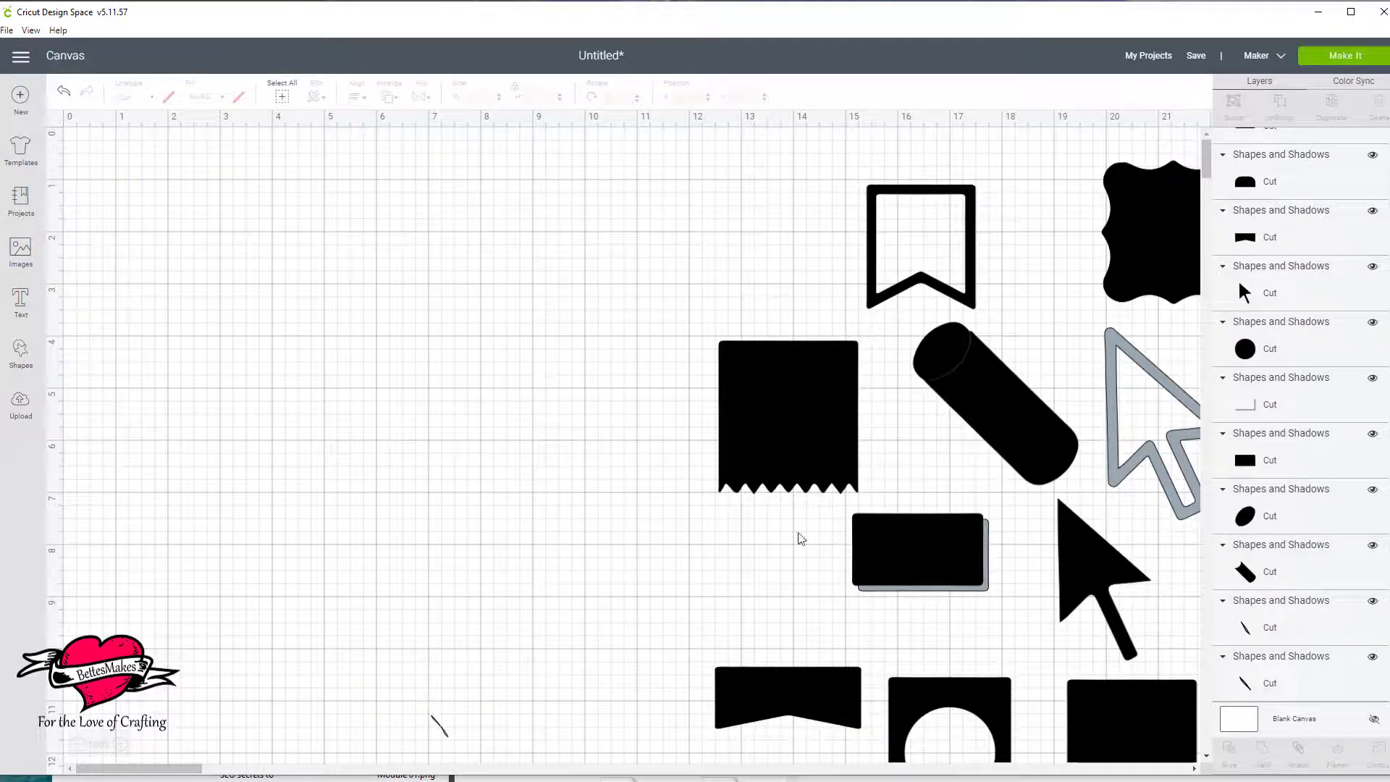
scroll(316, 331, "down", 5)
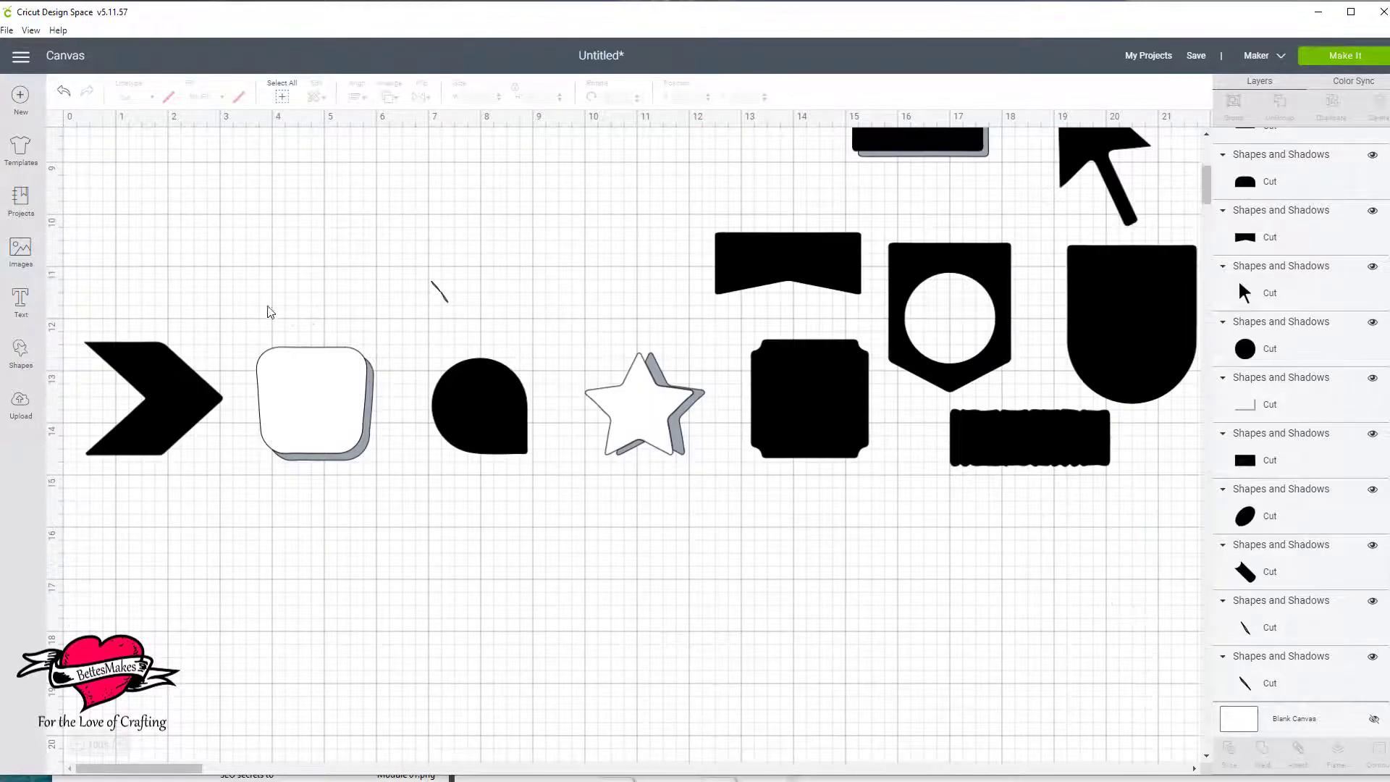
left_click_drag(95, 189, 1188, 568)
key("Delete")
scroll(963, 557, "up", 5)
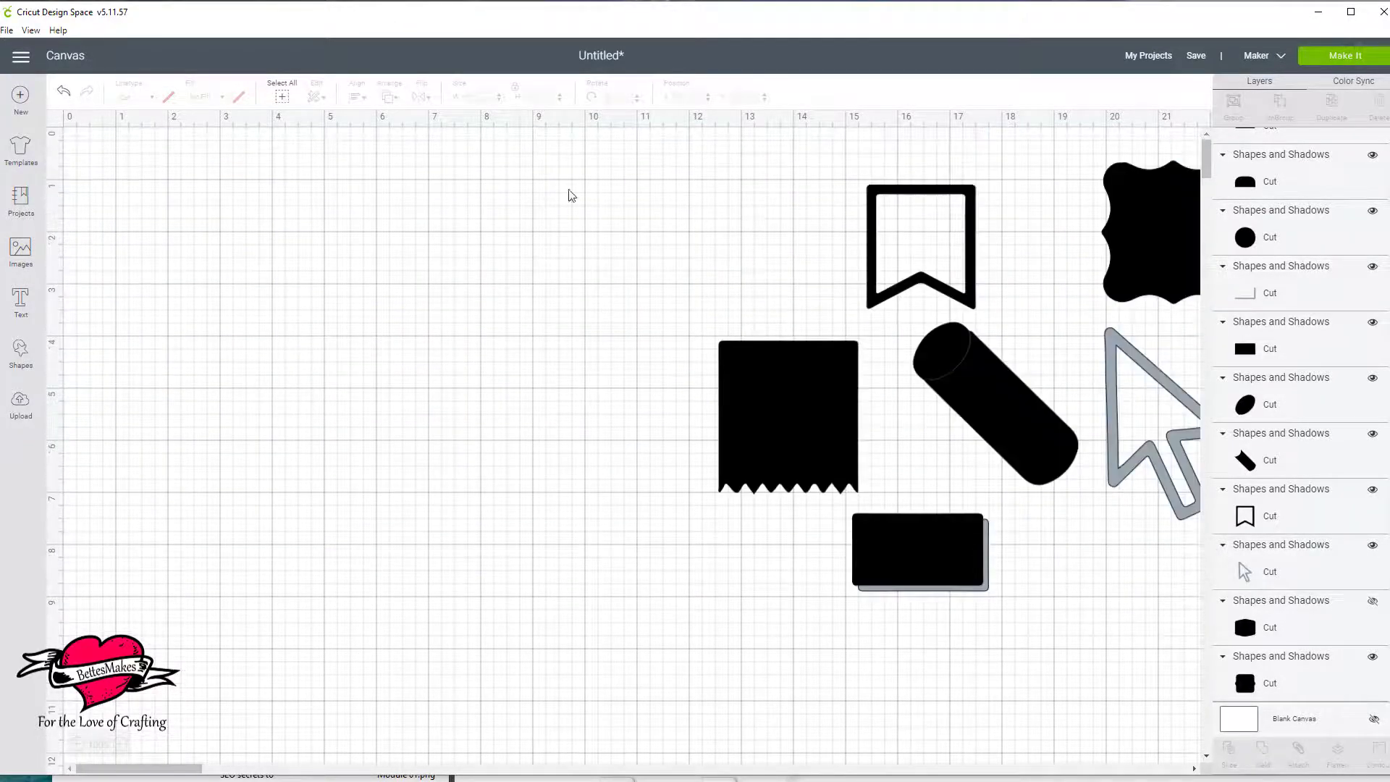
left_click_drag(608, 142, 1187, 624)
scroll(1243, 661, "down", 1)
key("Delete")
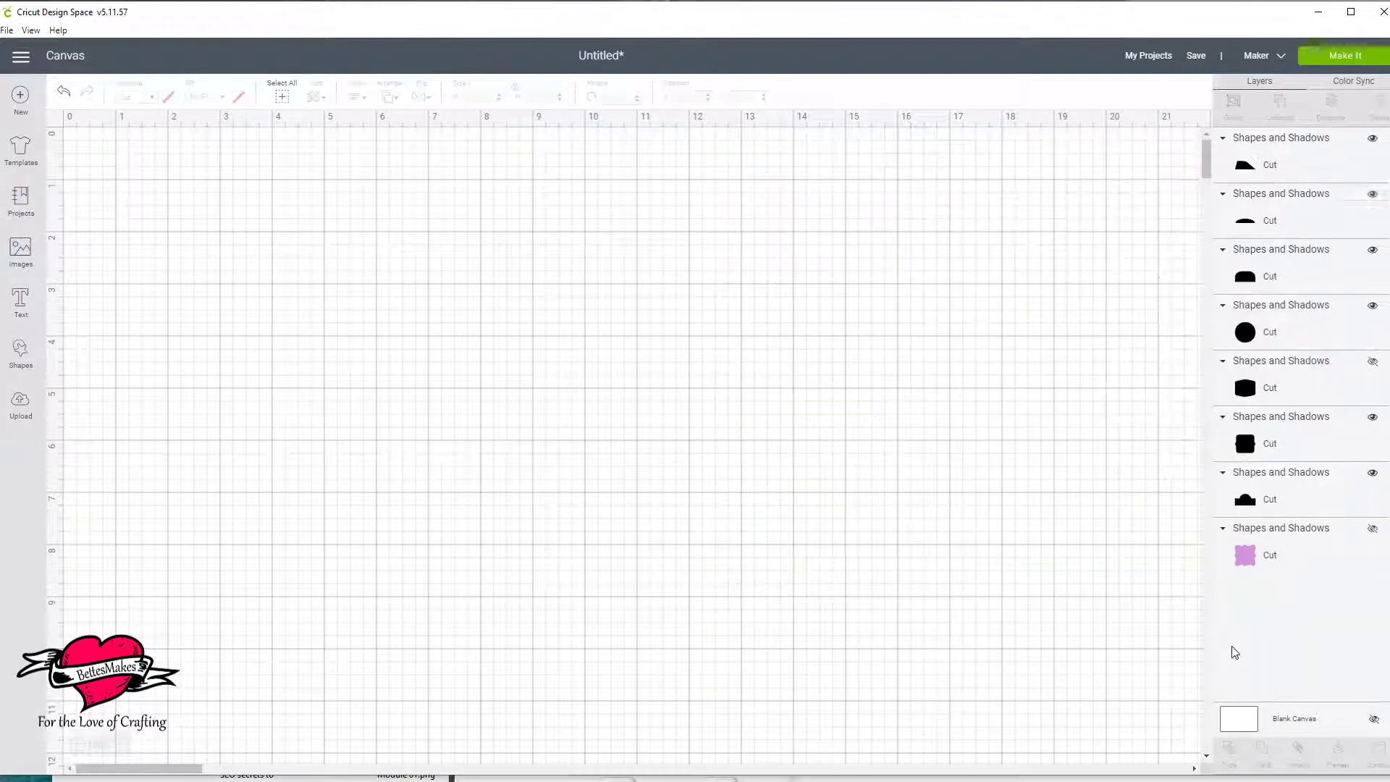
Delete the six remaining visible black shape layers, keeping only the hidden label and the hidden purple shape.
left_click(1317, 165)
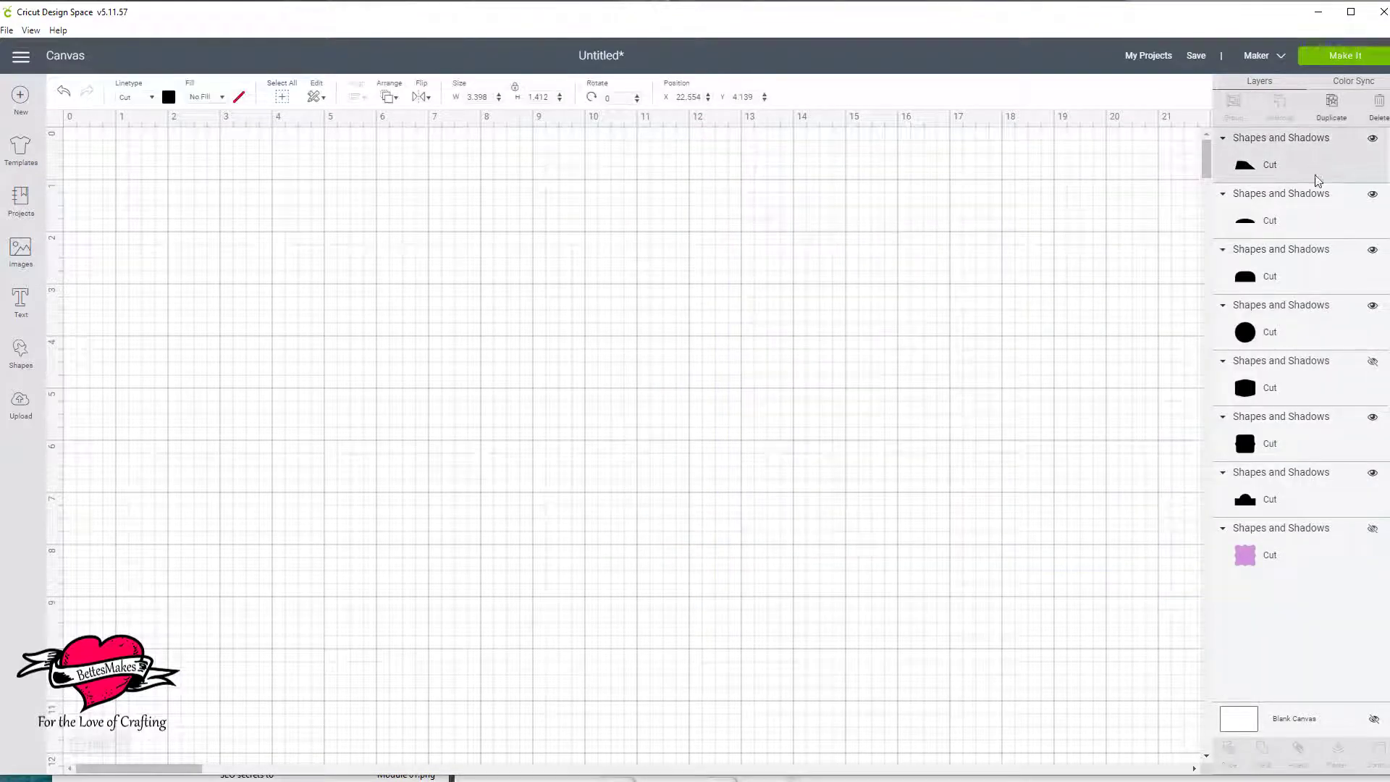
left_click(1311, 220, "shift")
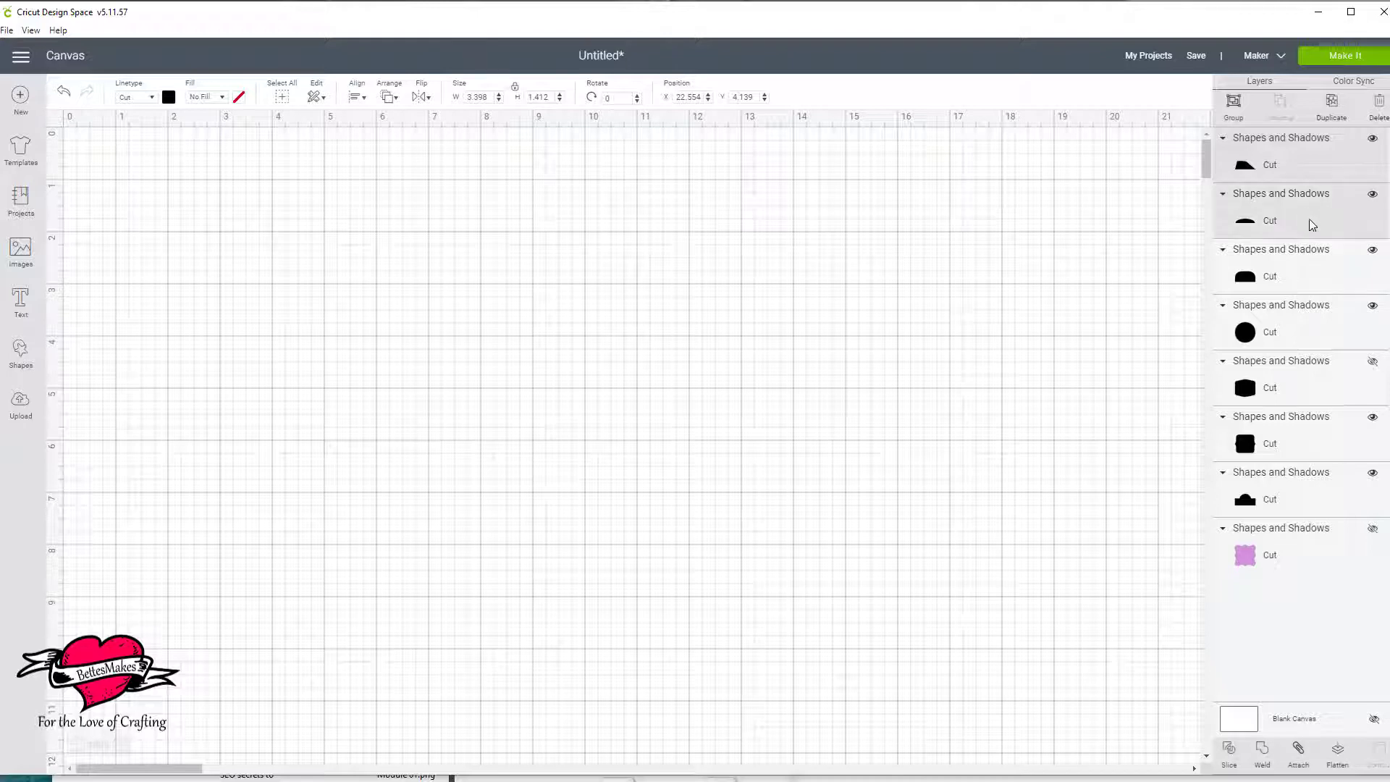
left_click(1309, 275, "shift")
left_click(1307, 336, "shift")
left_click(1316, 446, "shift")
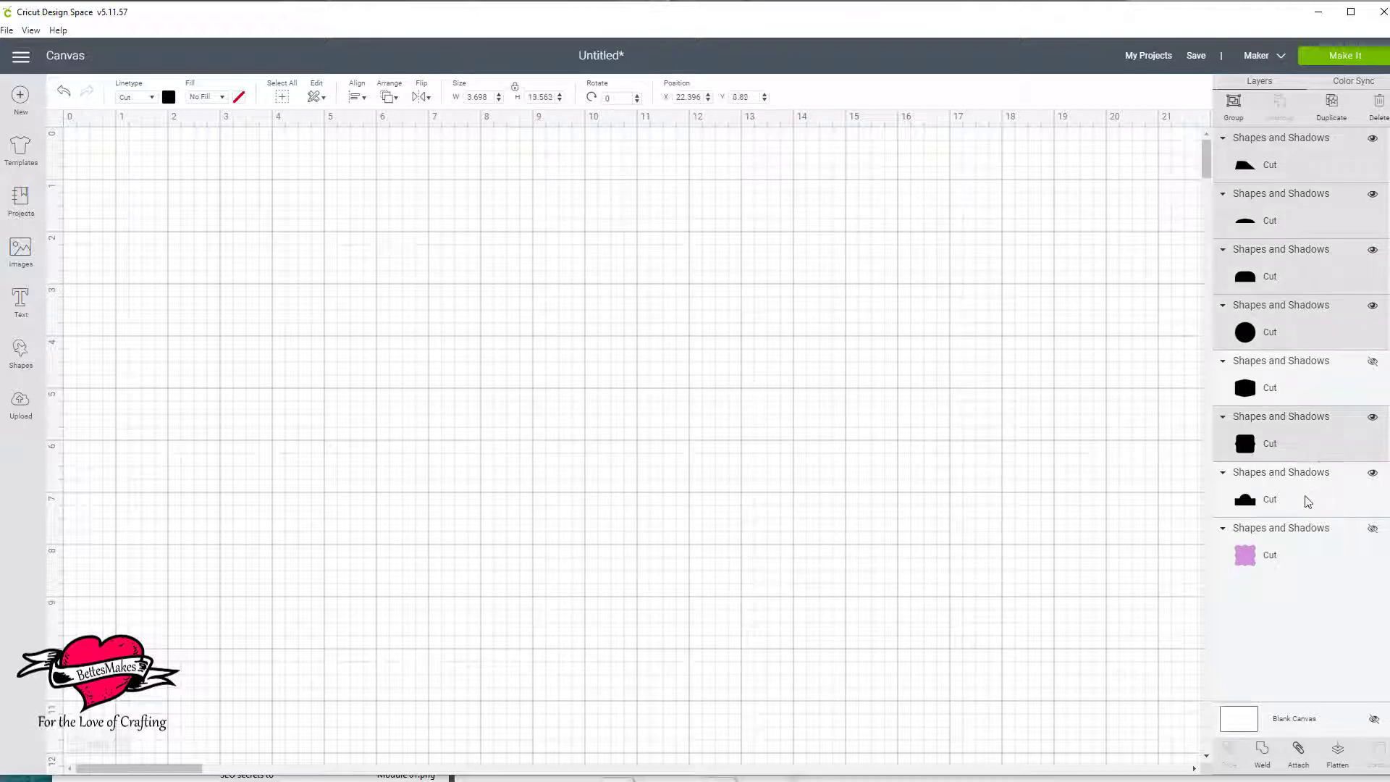
left_click(1309, 501, "shift")
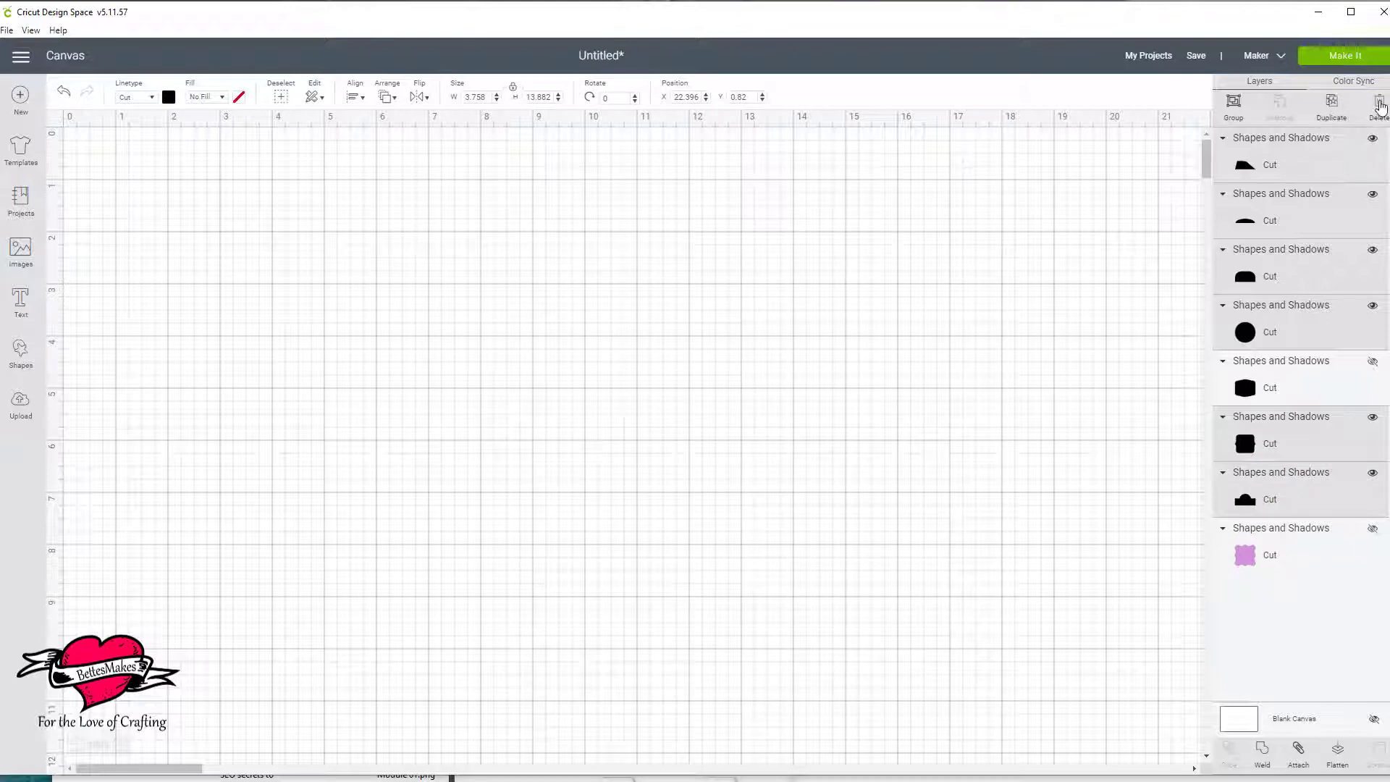
left_click(1377, 106)
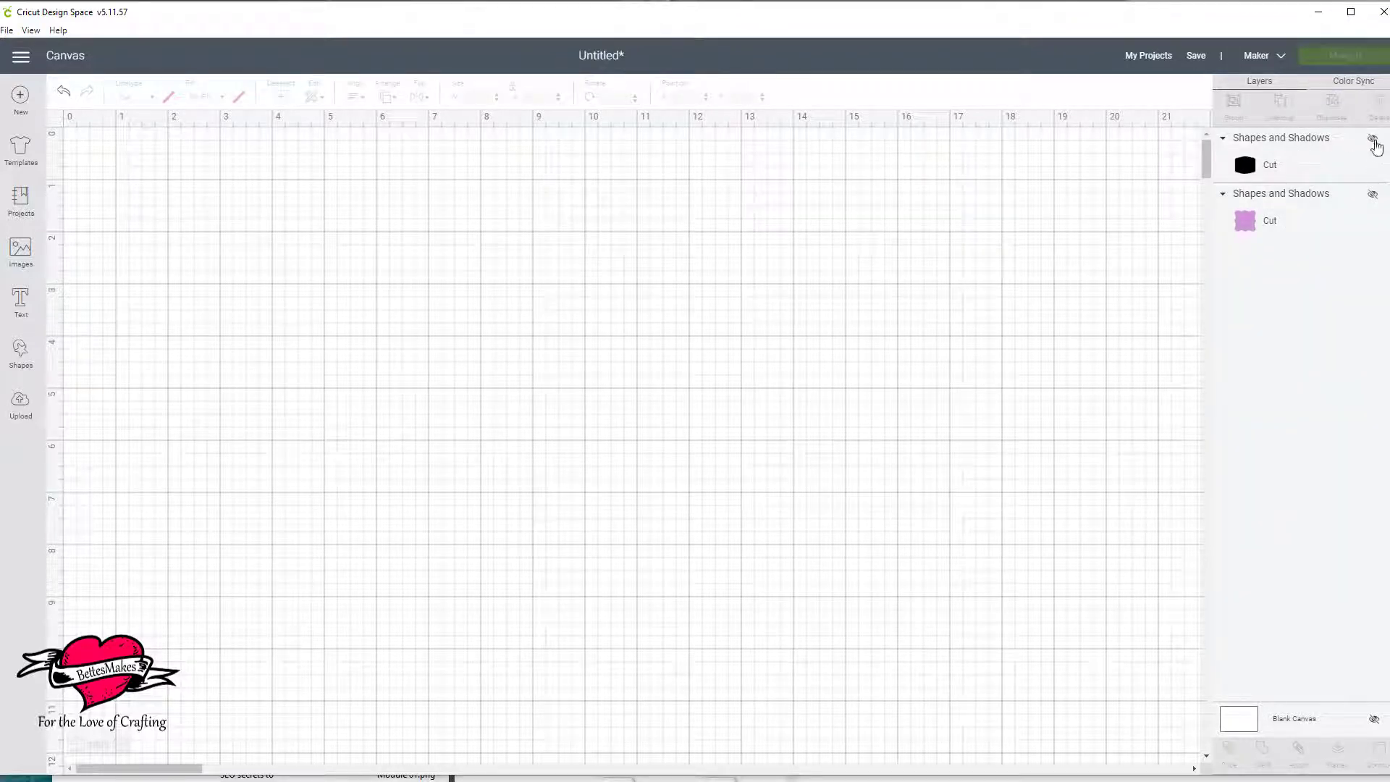
Show the black label shape and place it near the canvas origin, enlarged to about 5.87 by 5.07 inches.
left_click(1373, 139)
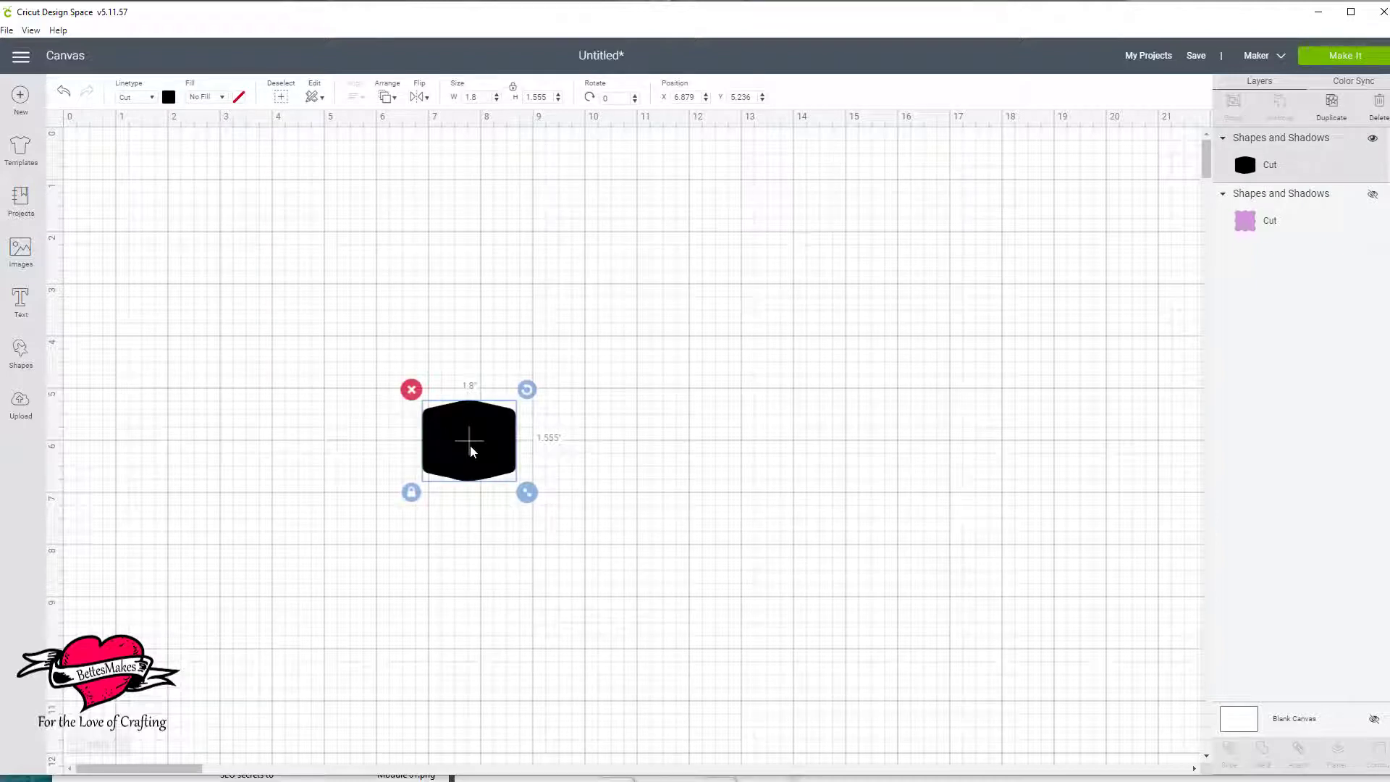
left_click_drag(470, 445, 165, 230)
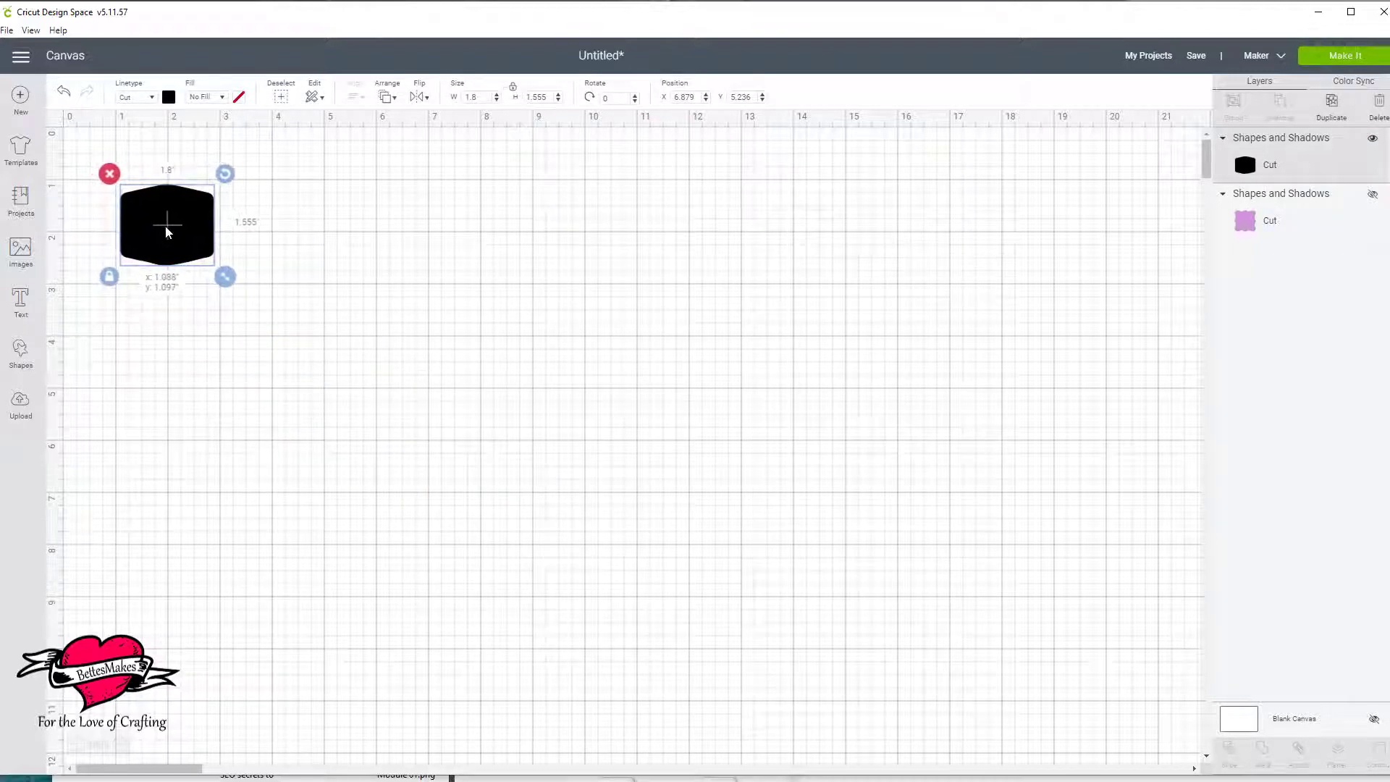
left_click_drag(217, 273, 438, 533)
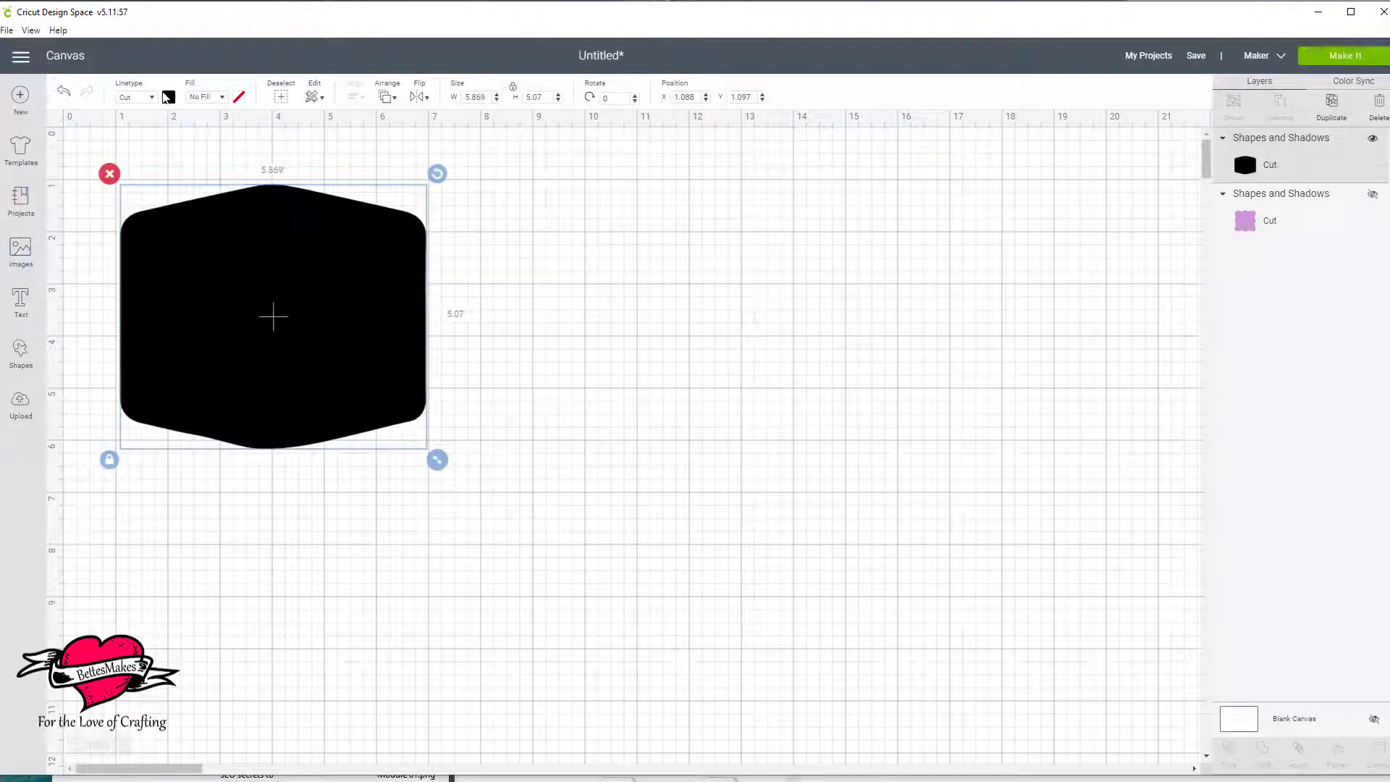
Recolor the label shape light yellow and move it to about X 2.62, Y 1.24.
left_click(168, 97)
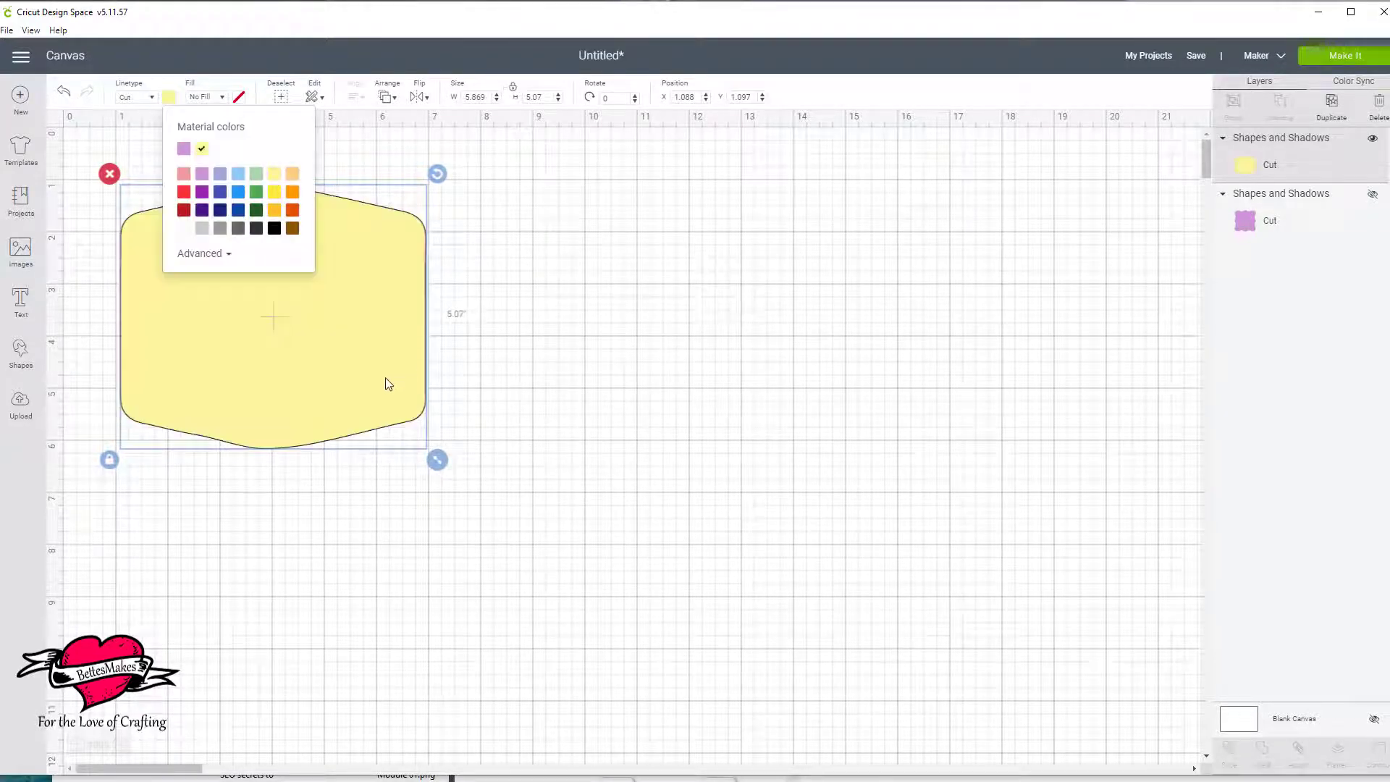
left_click_drag(377, 385, 456, 393)
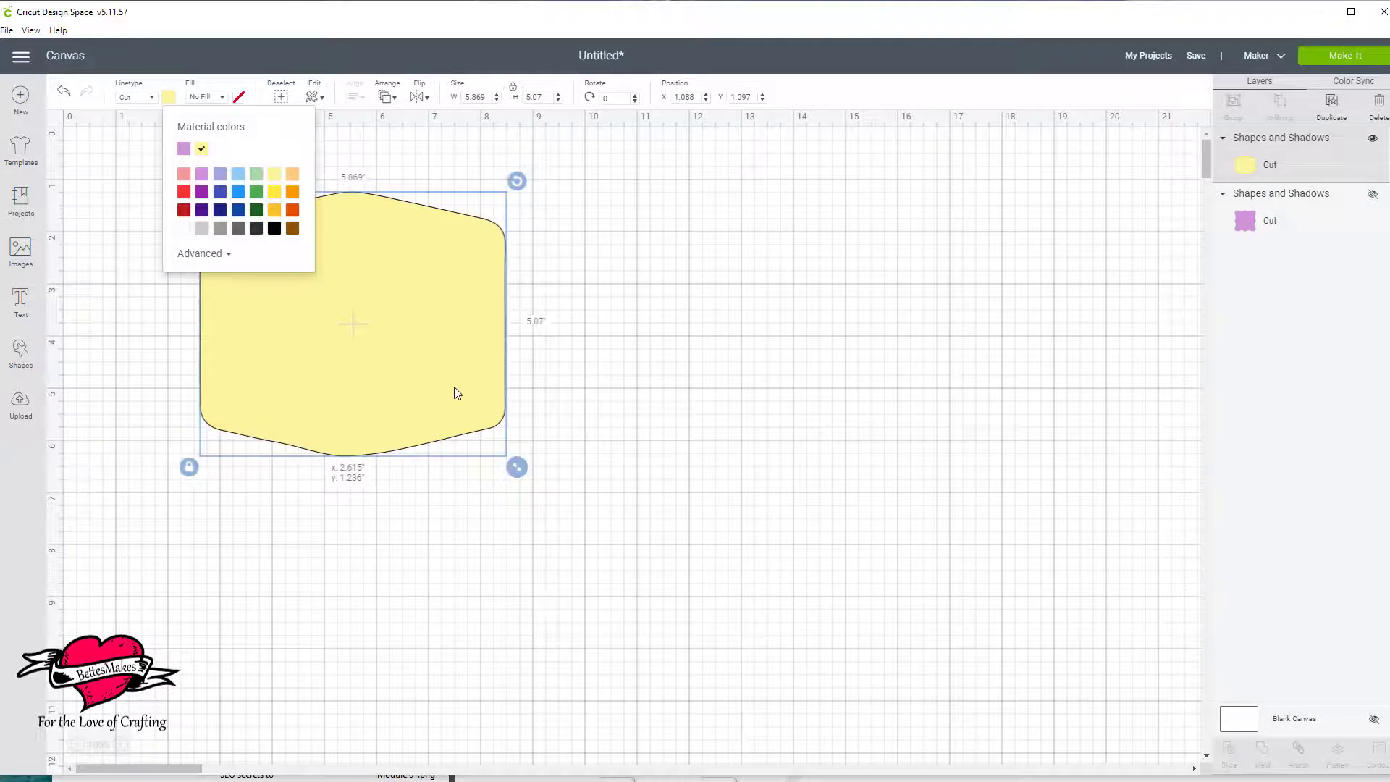
Show the purple scalloped shape beside the label and enlarge the yellow label to about 8.76 by 7.57 inches.
left_click(1372, 194)
left_click_drag(574, 493, 926, 442)
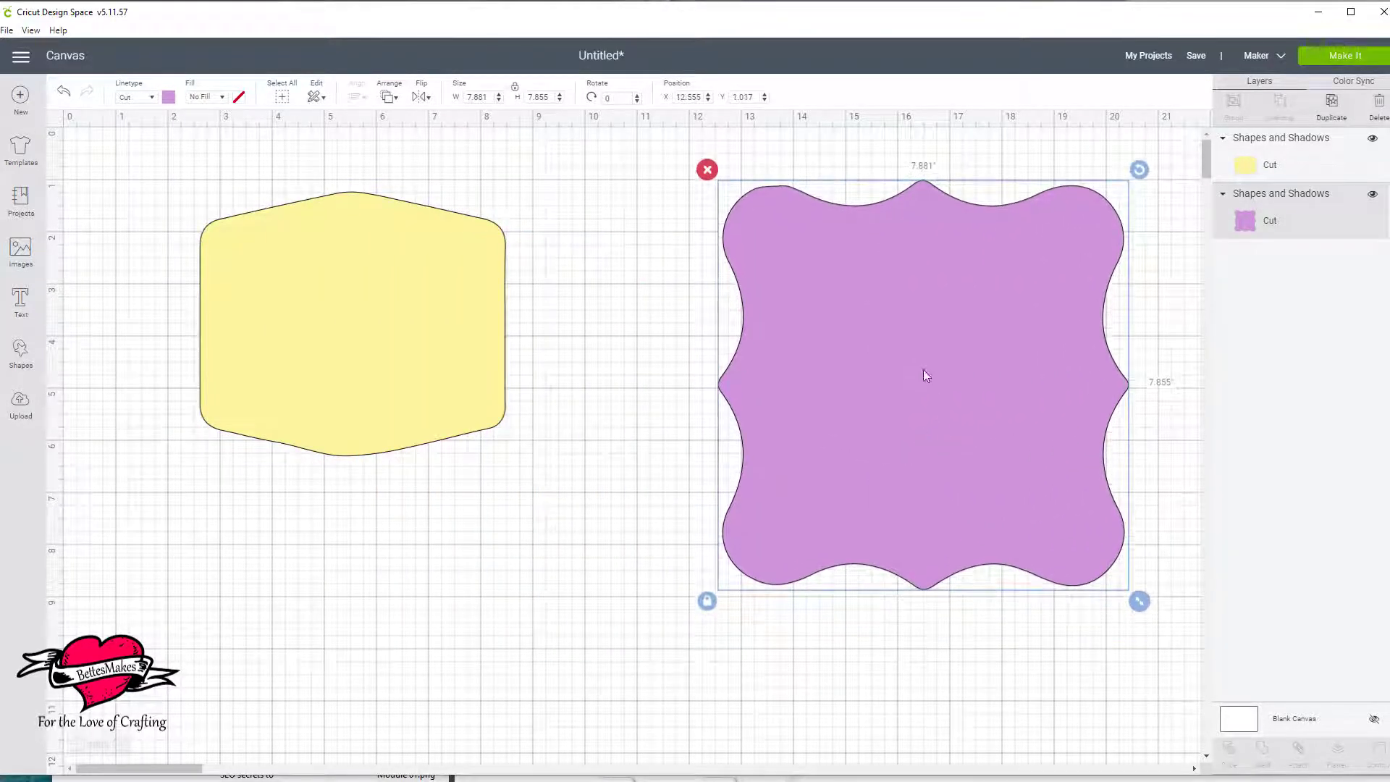
left_click(390, 323)
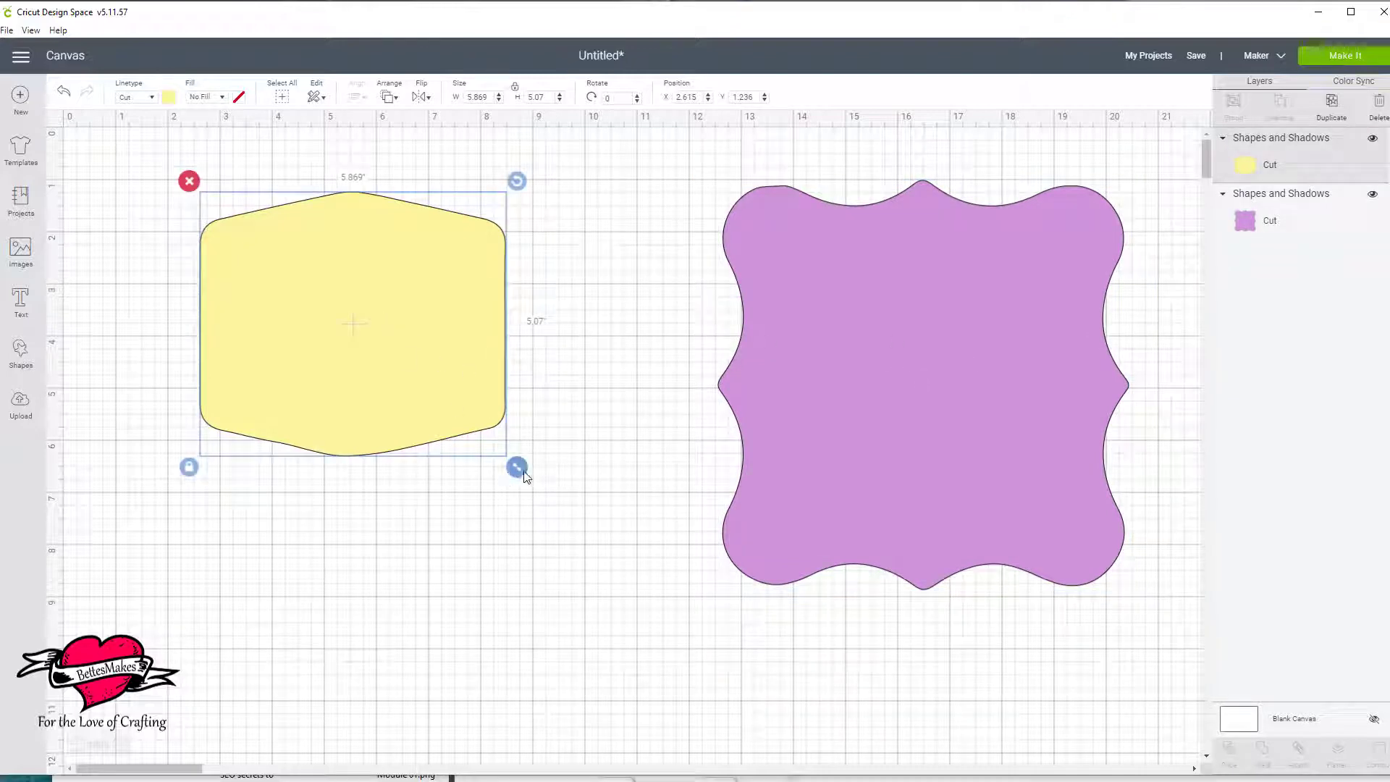
left_click_drag(524, 476, 675, 606)
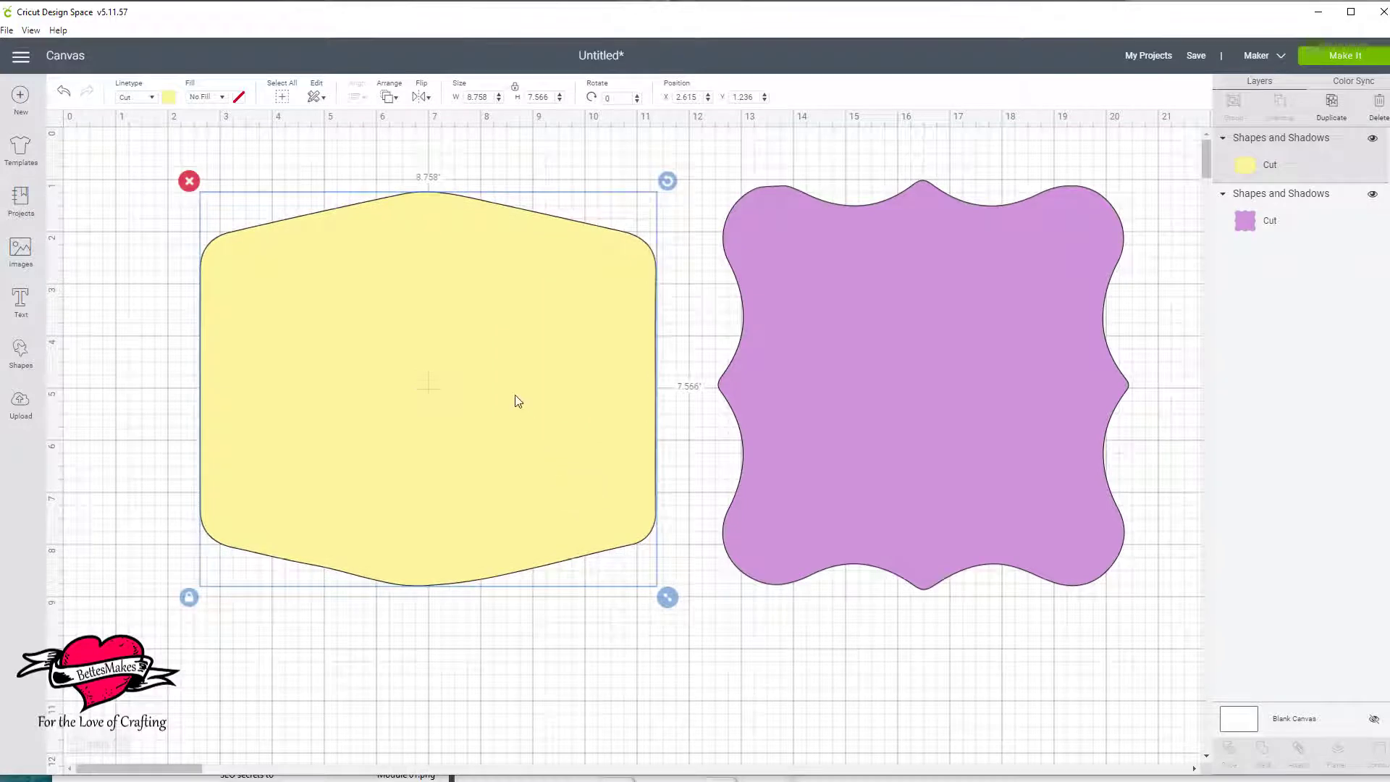
Hide the purple shape and enlarge the yellow label to about 9.33 by 8.06 inches, placed at about X 1.16, Y 1.38.
left_click_drag(800, 400, 1047, 414)
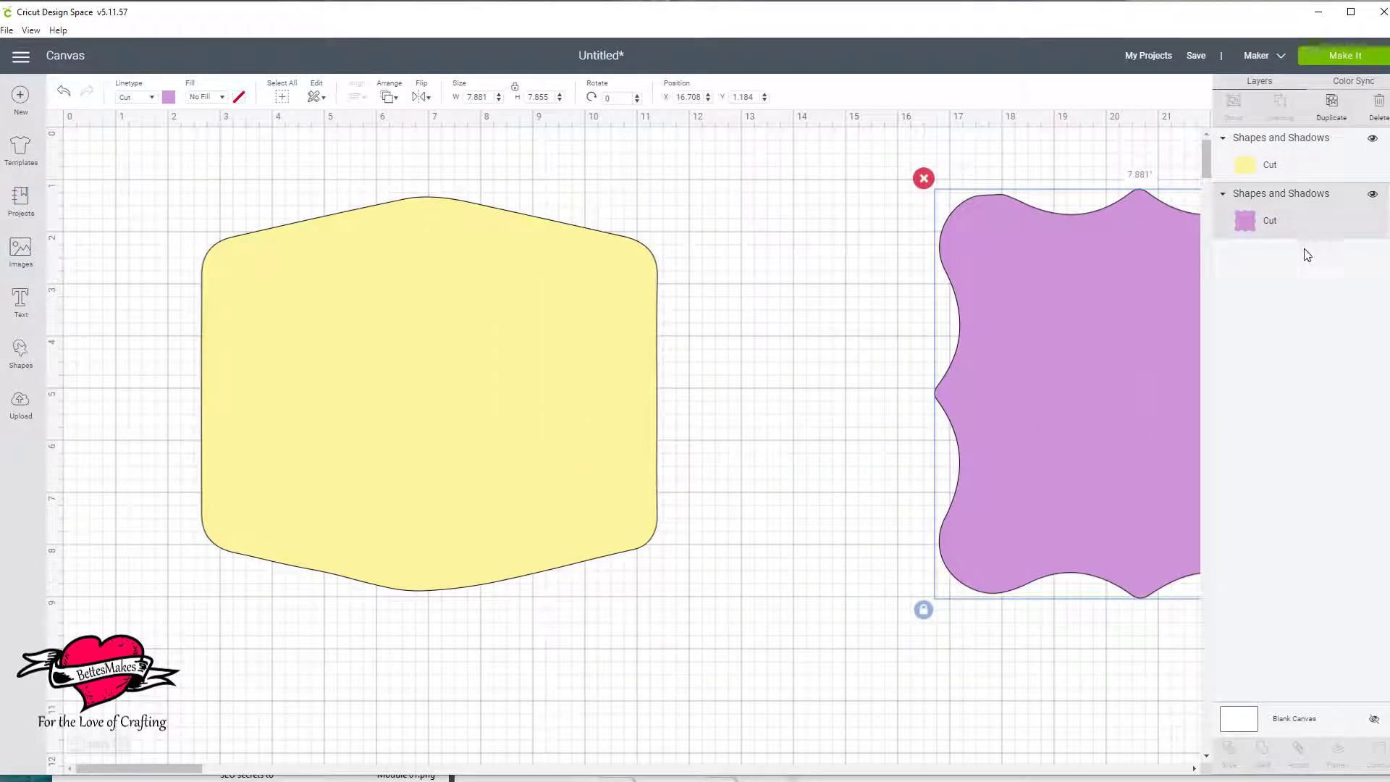
left_click(1371, 194)
left_click(376, 322)
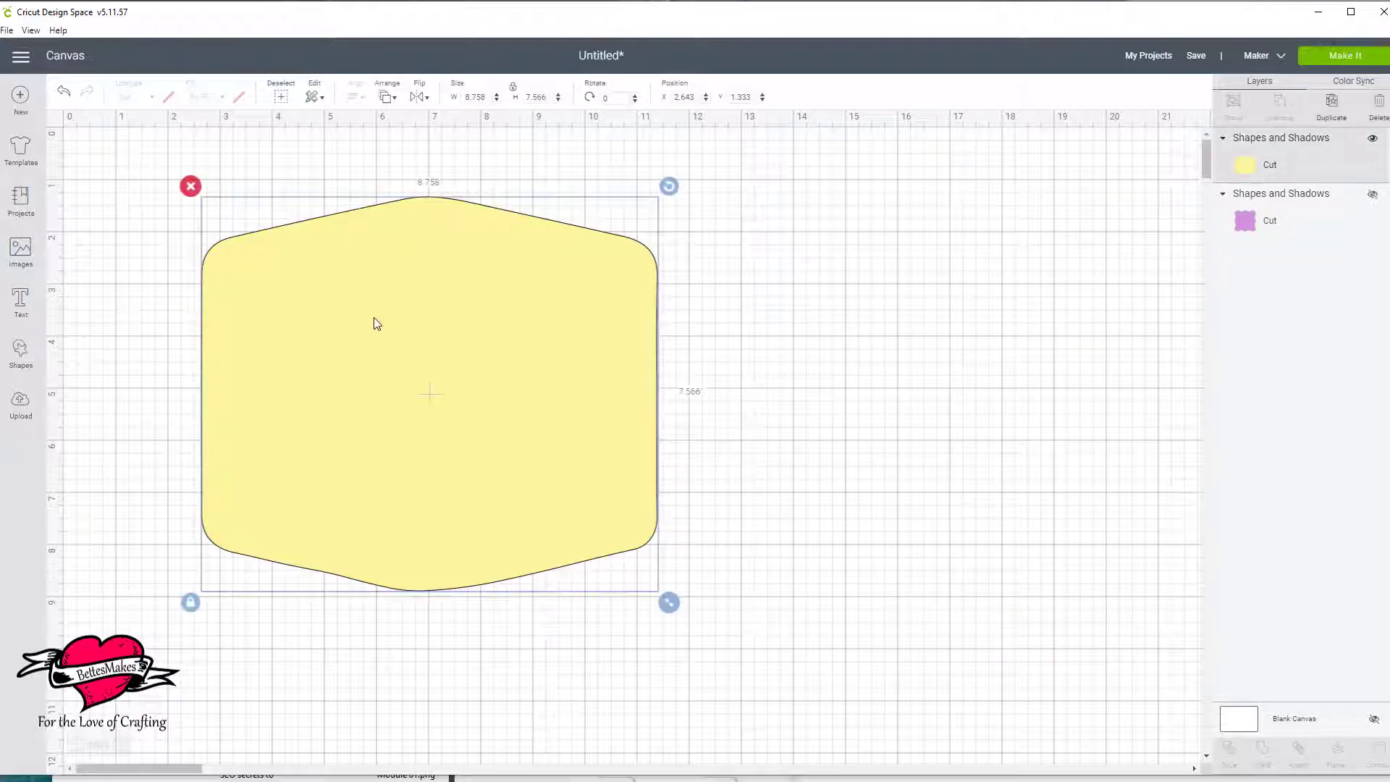
left_click_drag(666, 598, 696, 615)
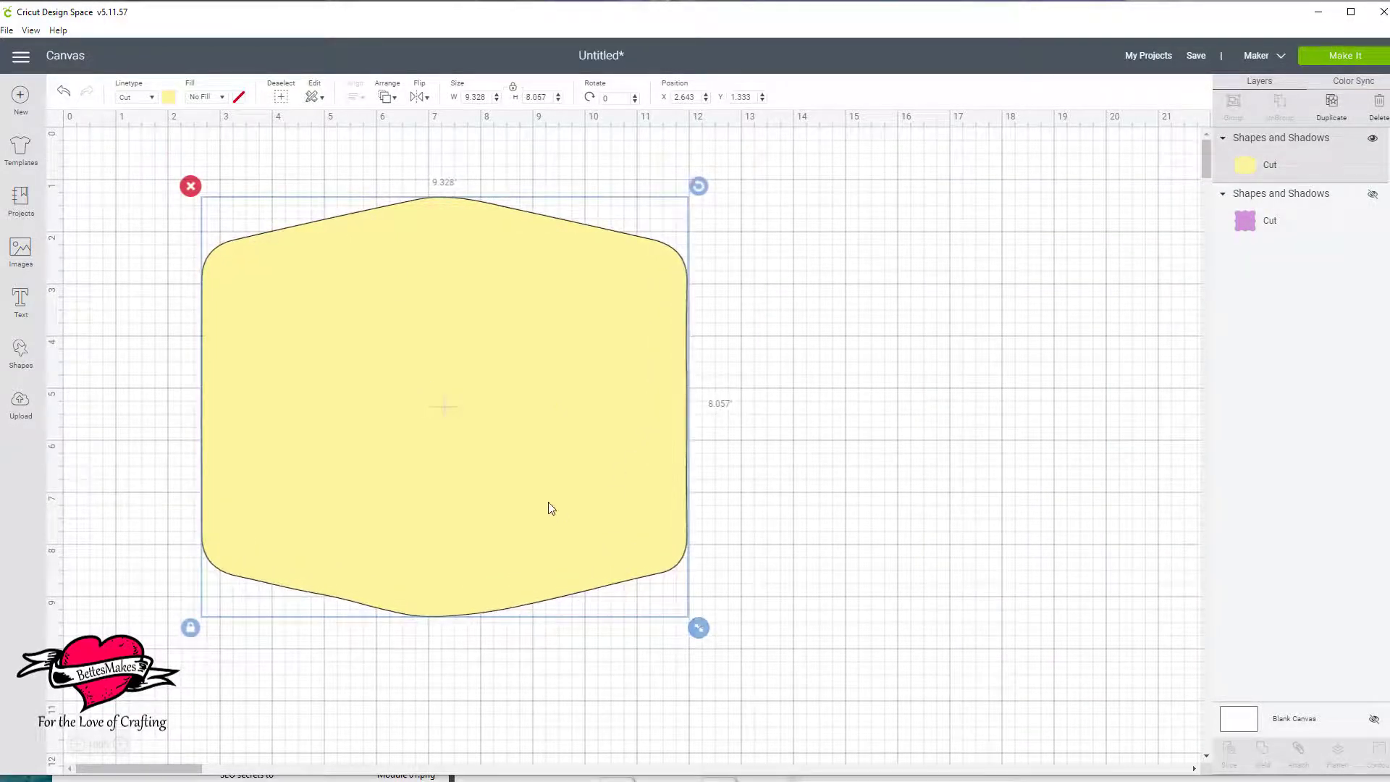
left_click_drag(549, 502, 469, 507)
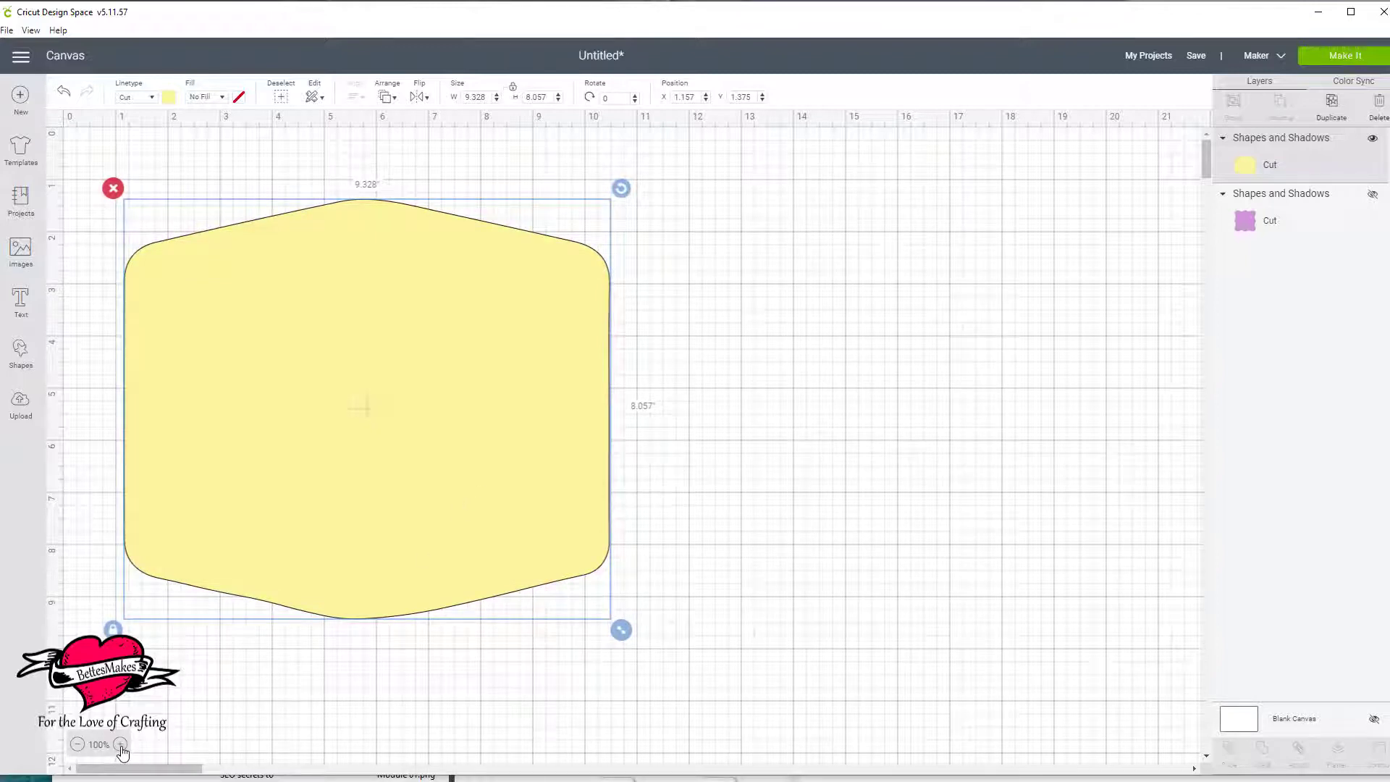
Add the text "I Love Crafting" and place it above the yellow label at about X 1.75, Y 0.22.
left_click(120, 744)
left_click(120, 744)
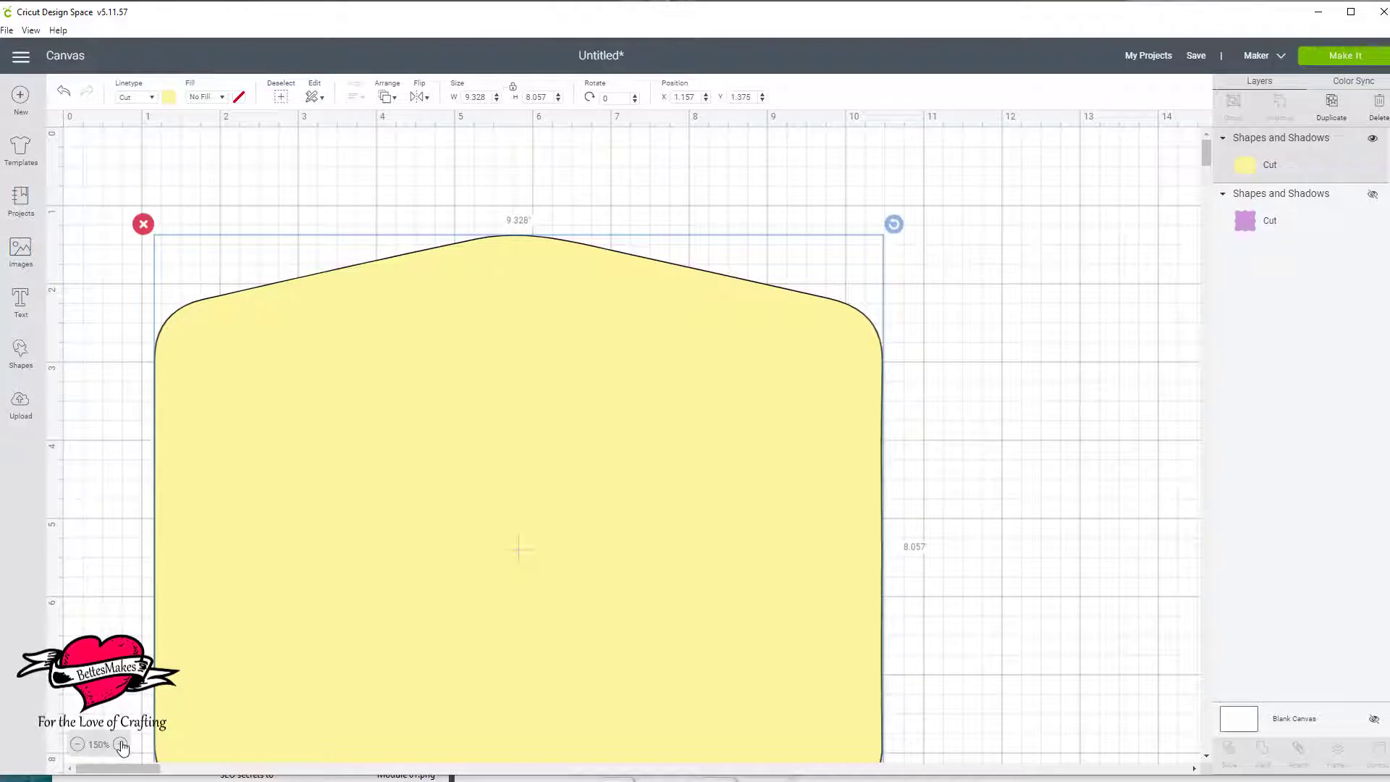
left_click(121, 744)
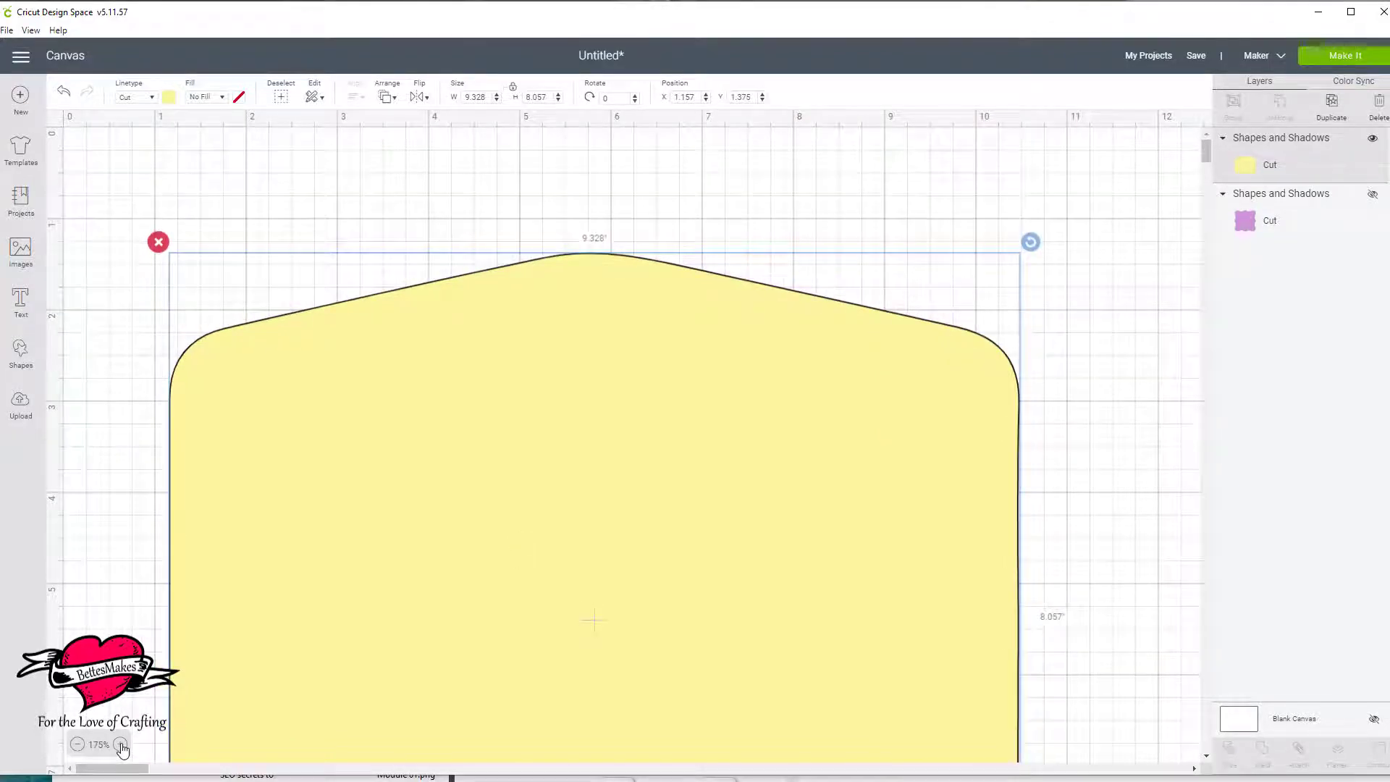
left_click(120, 744)
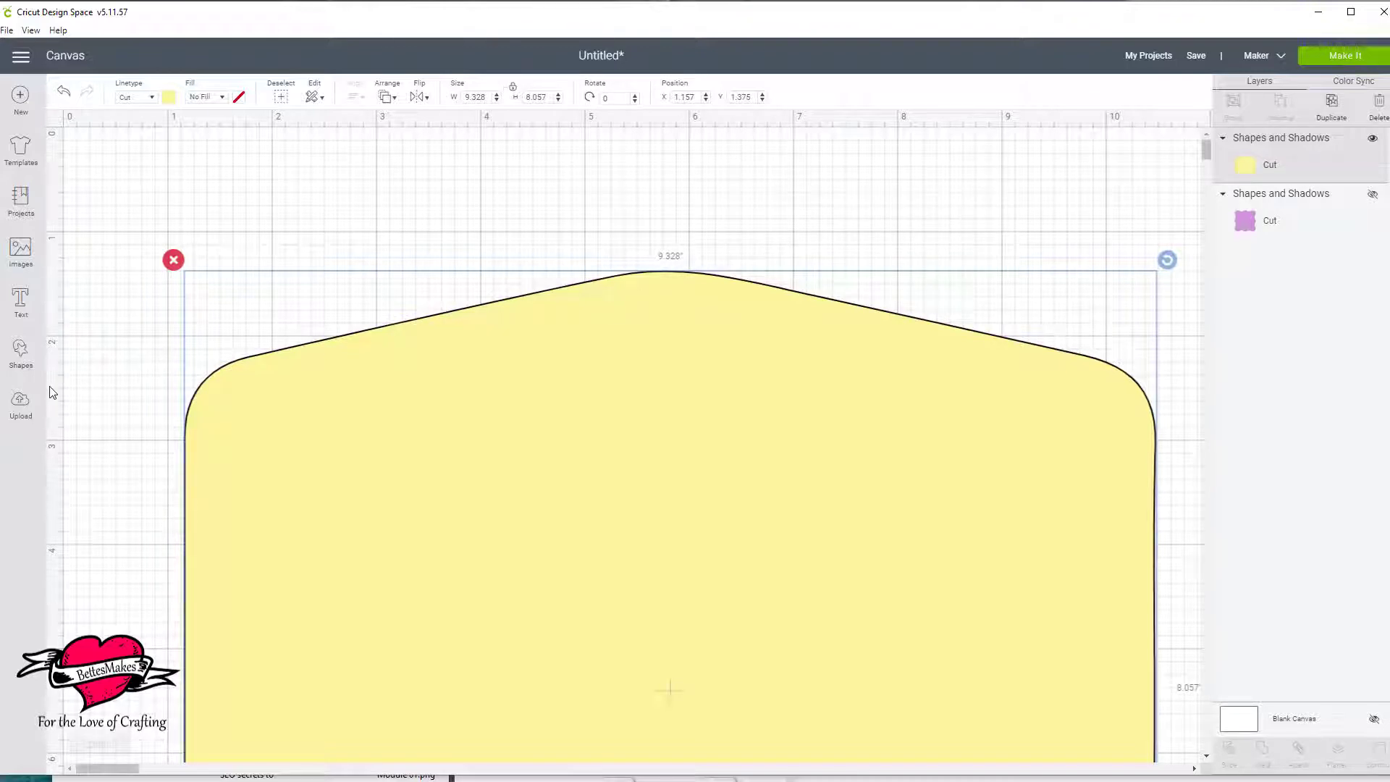
left_click(76, 394)
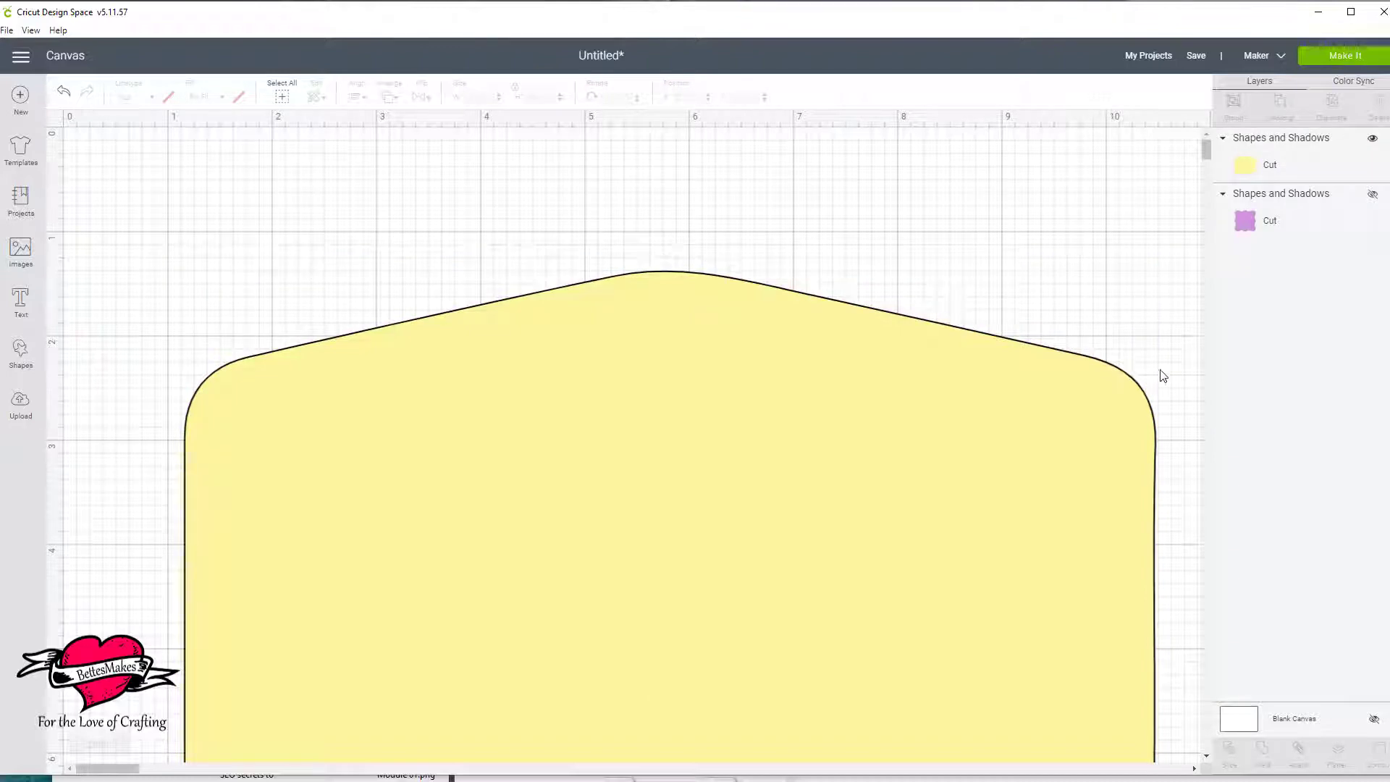
left_click(21, 303)
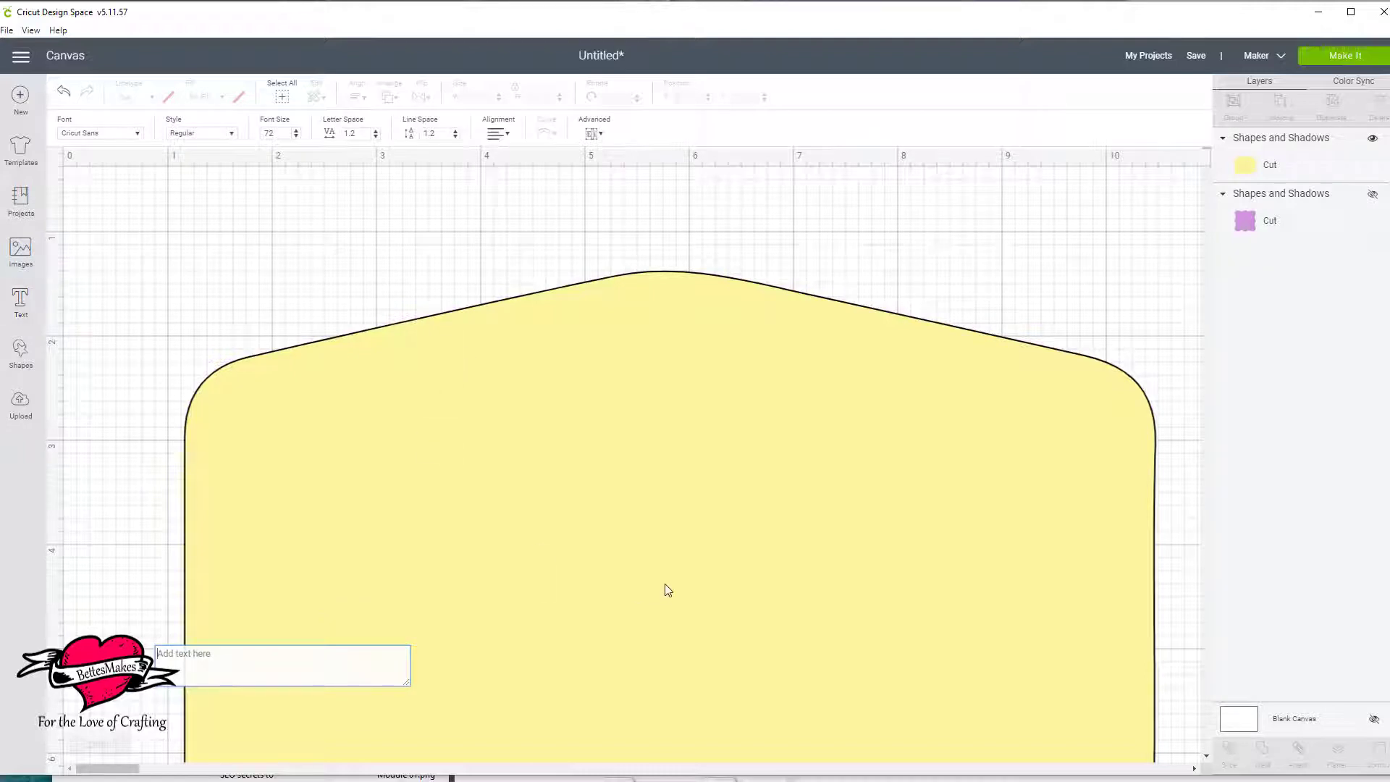
type("I")
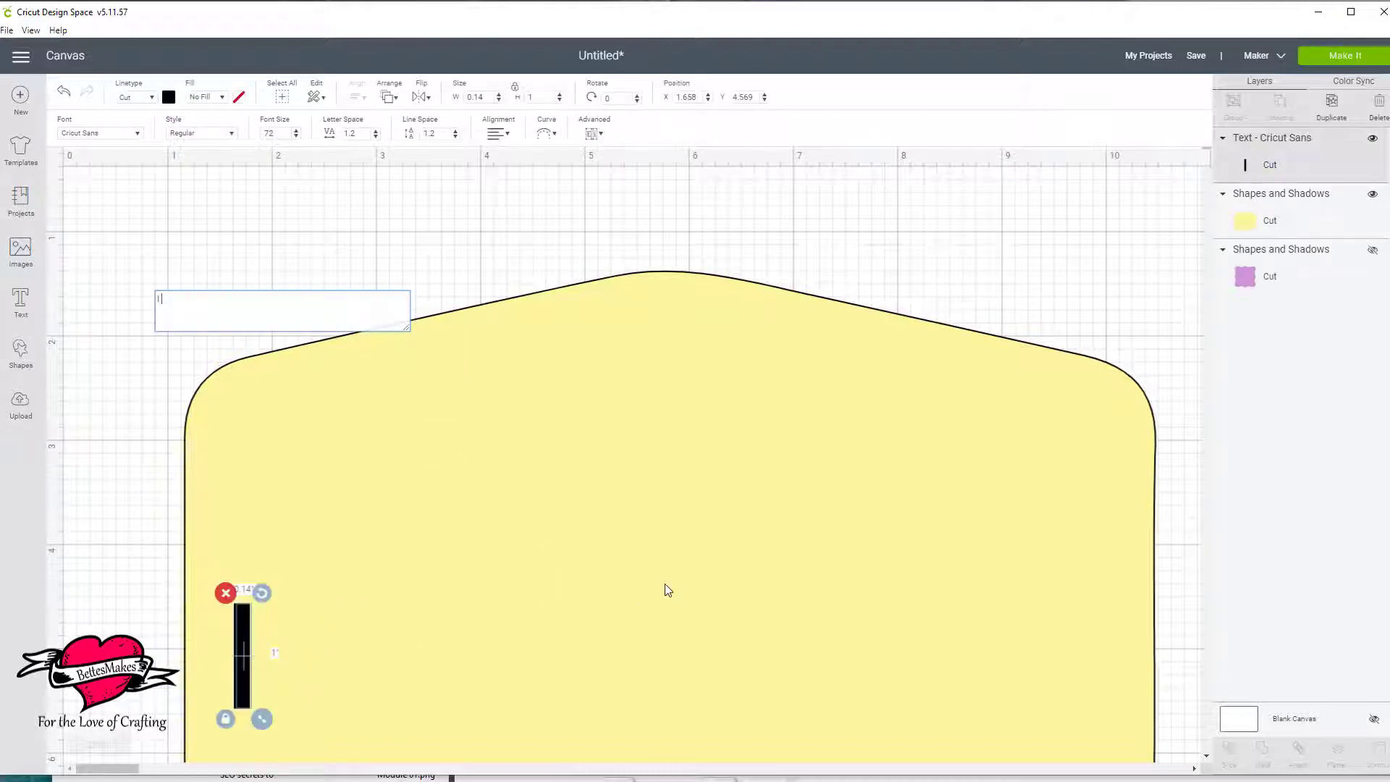
type(" Love Crafto")
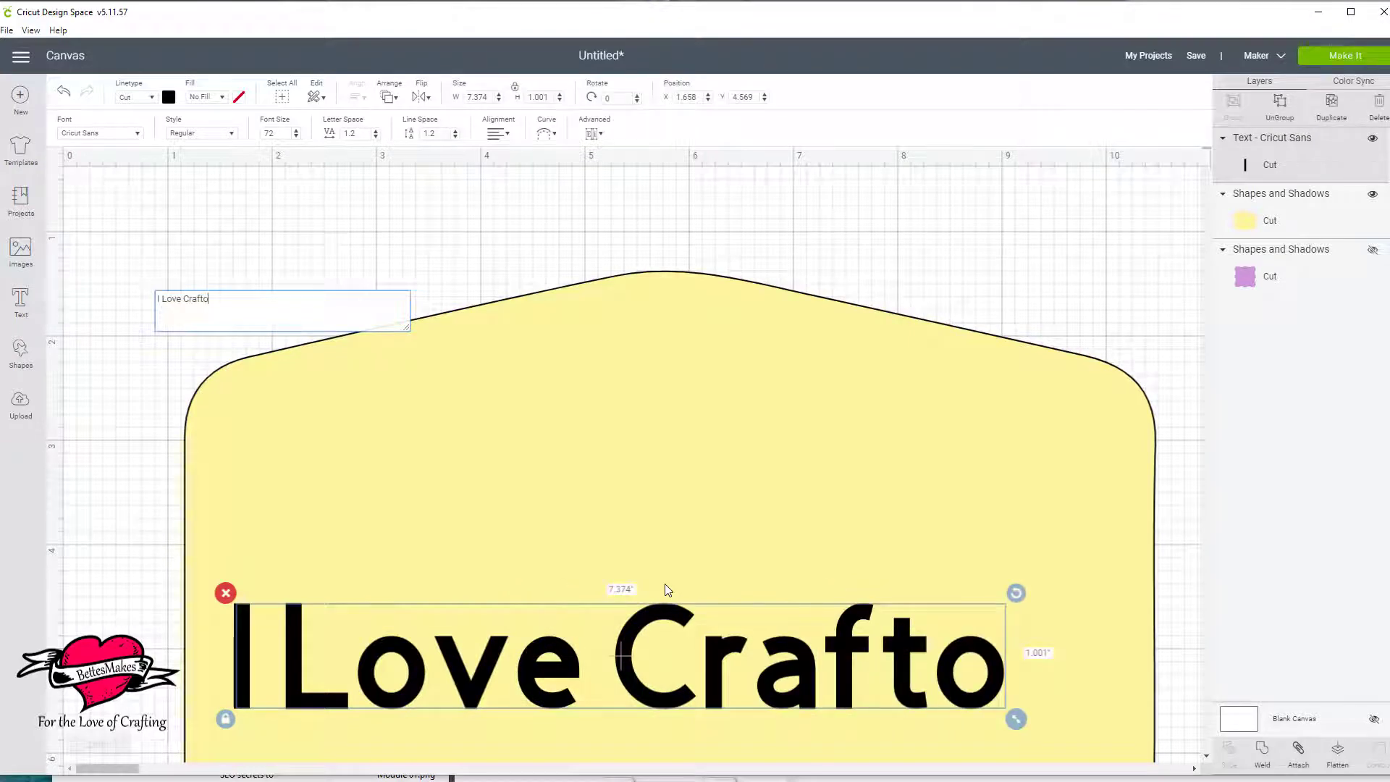
key("BackSpace")
type("ing")
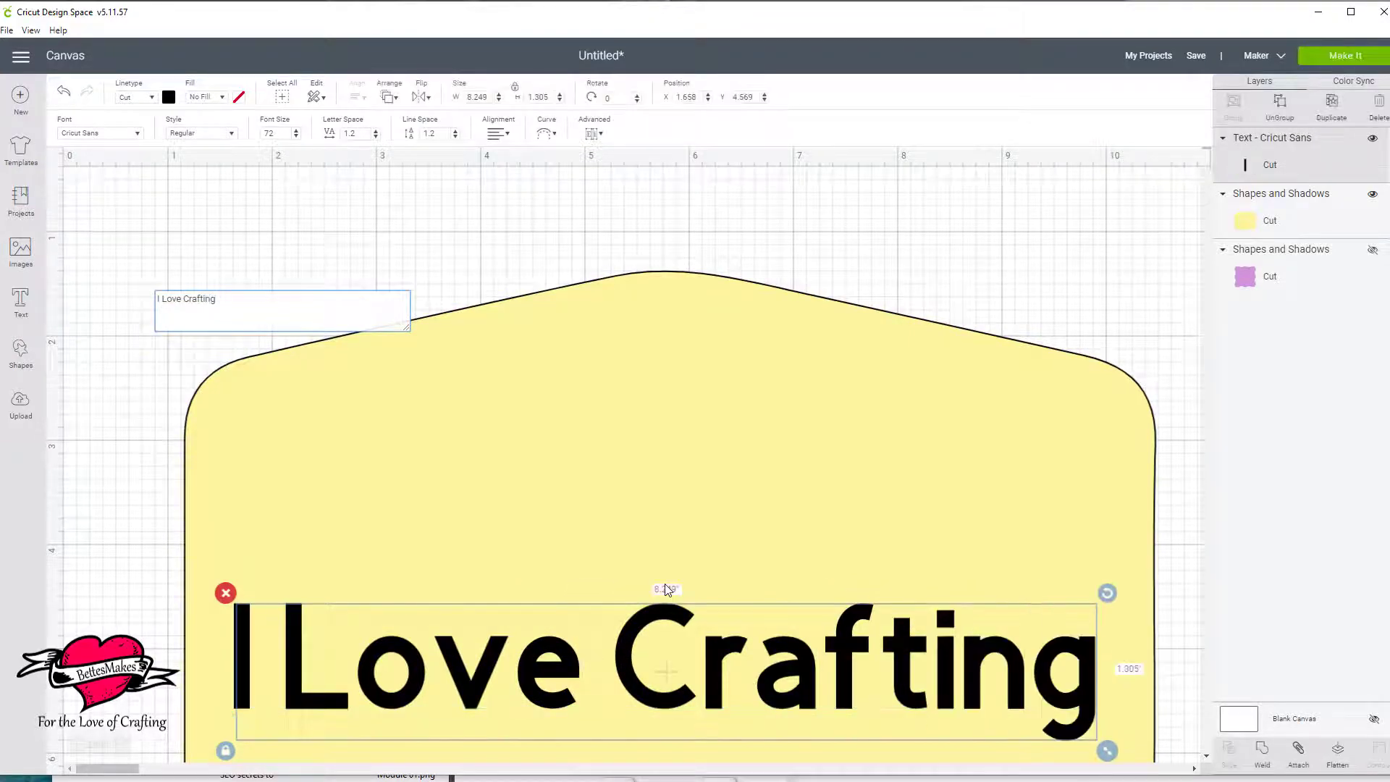
left_click_drag(723, 659, 732, 205)
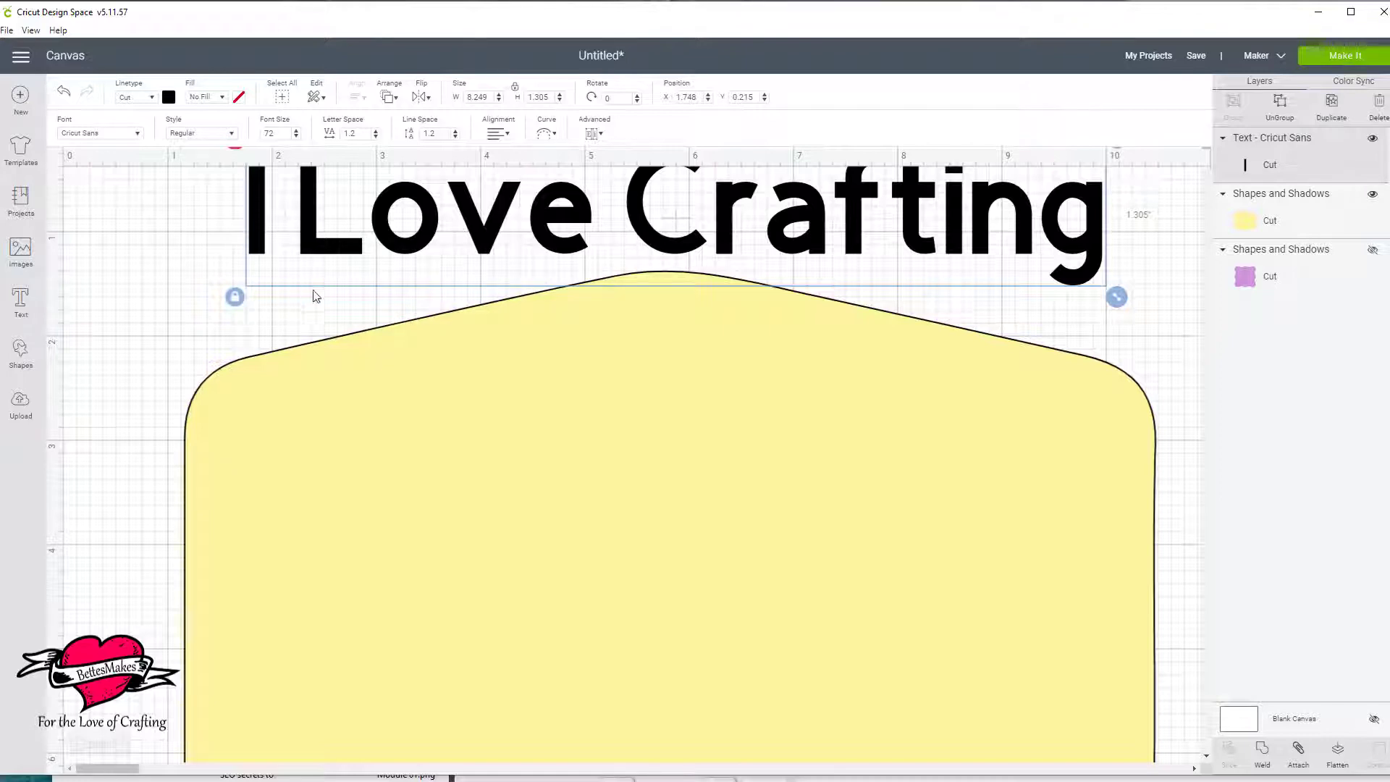
Set the text's font to the Cricut font 3 Birds Life's A Party.
left_click(137, 135)
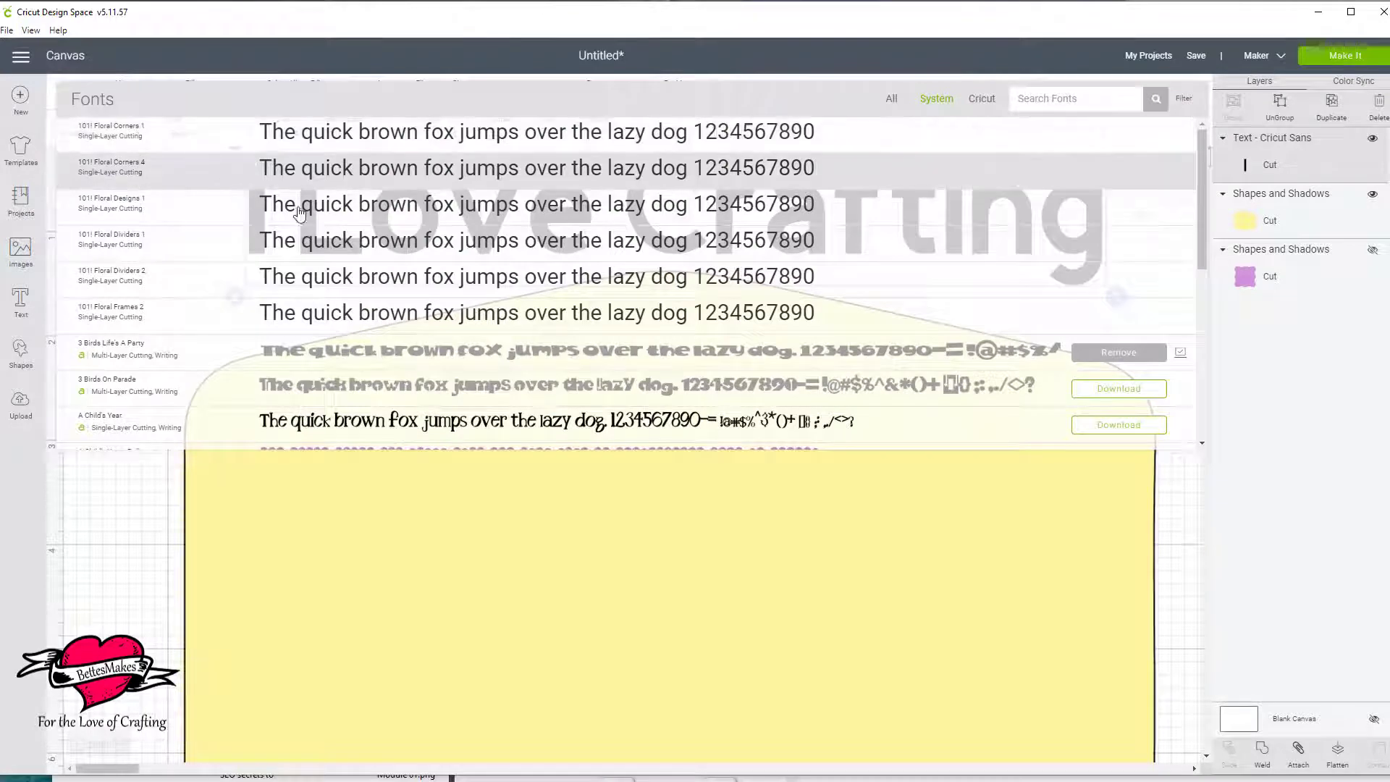
left_click(983, 99)
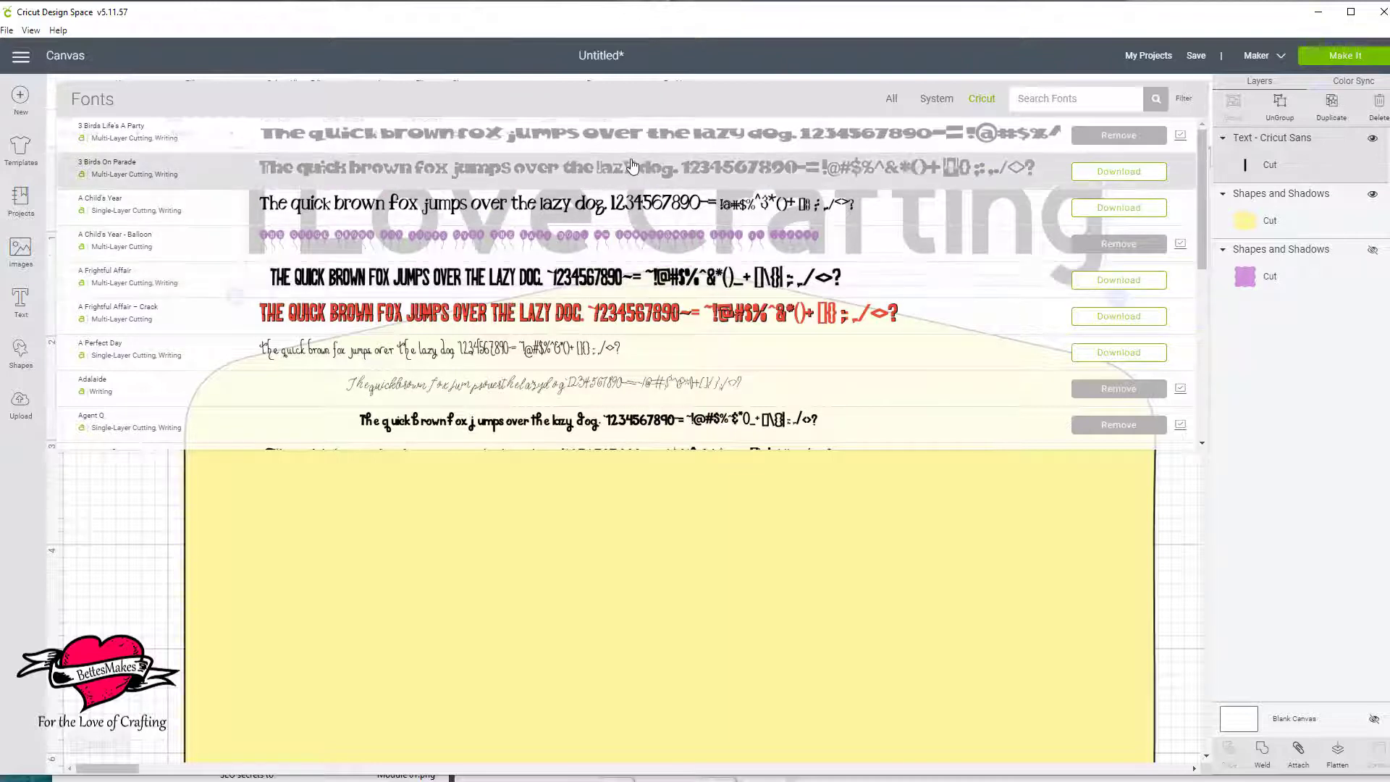
left_click(679, 136)
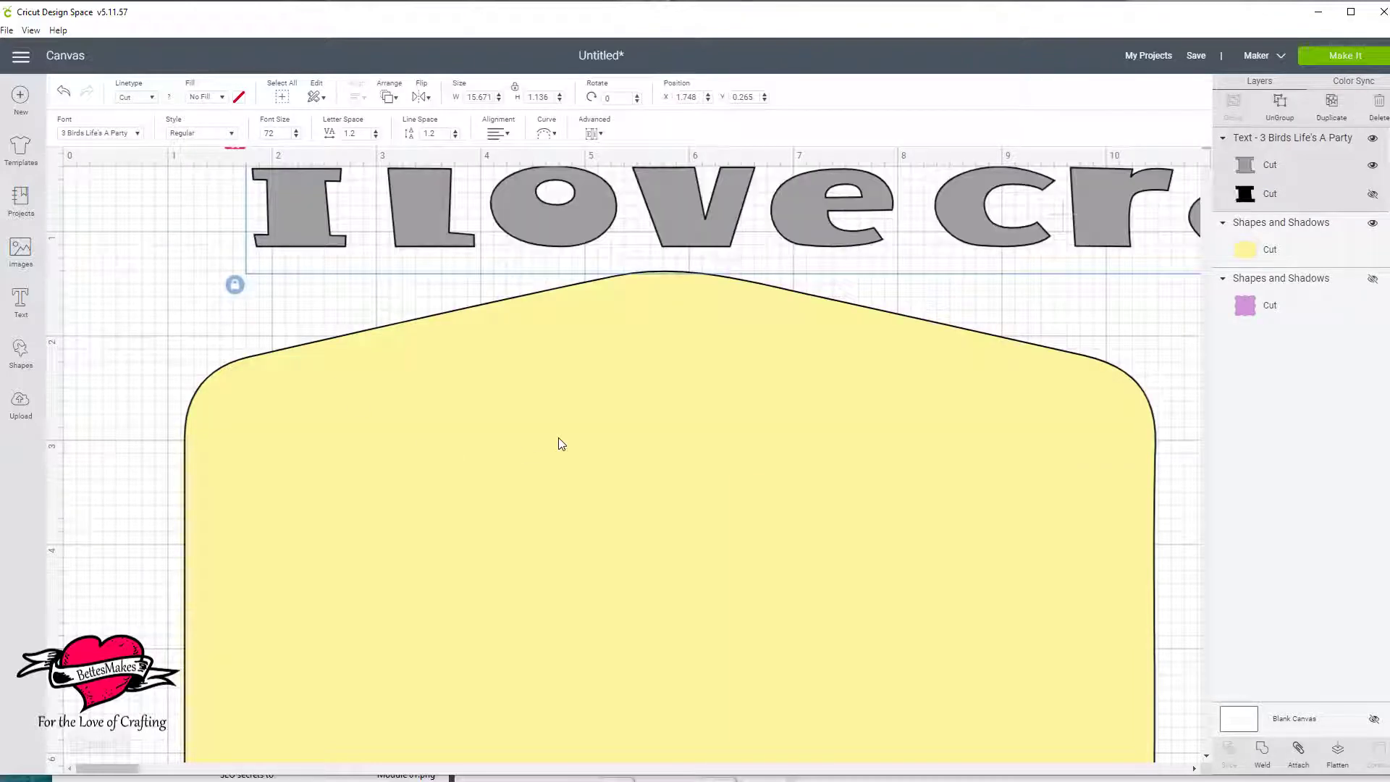
Set the text's font to A Child's Year and shift the text to about X 1.89, Y 0.30.
left_click(138, 133)
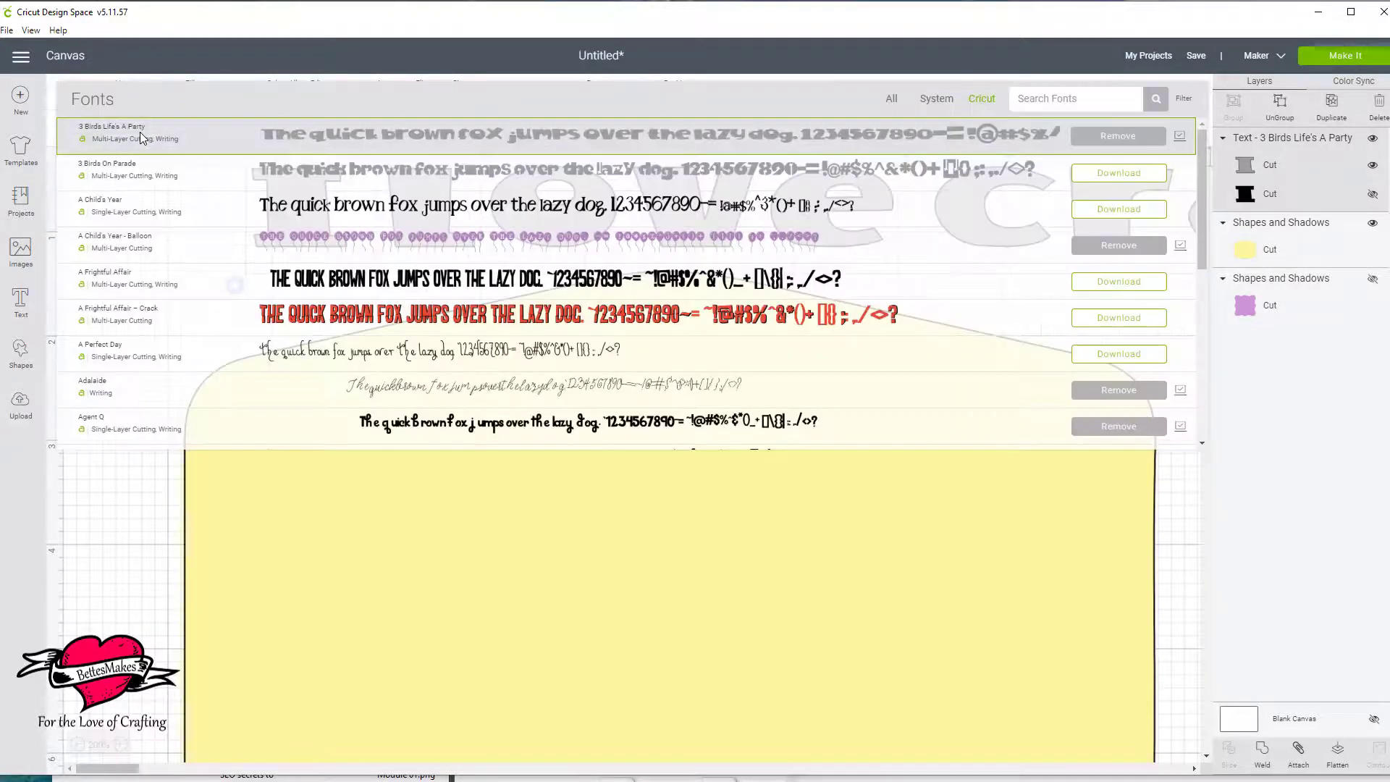
left_click(280, 208)
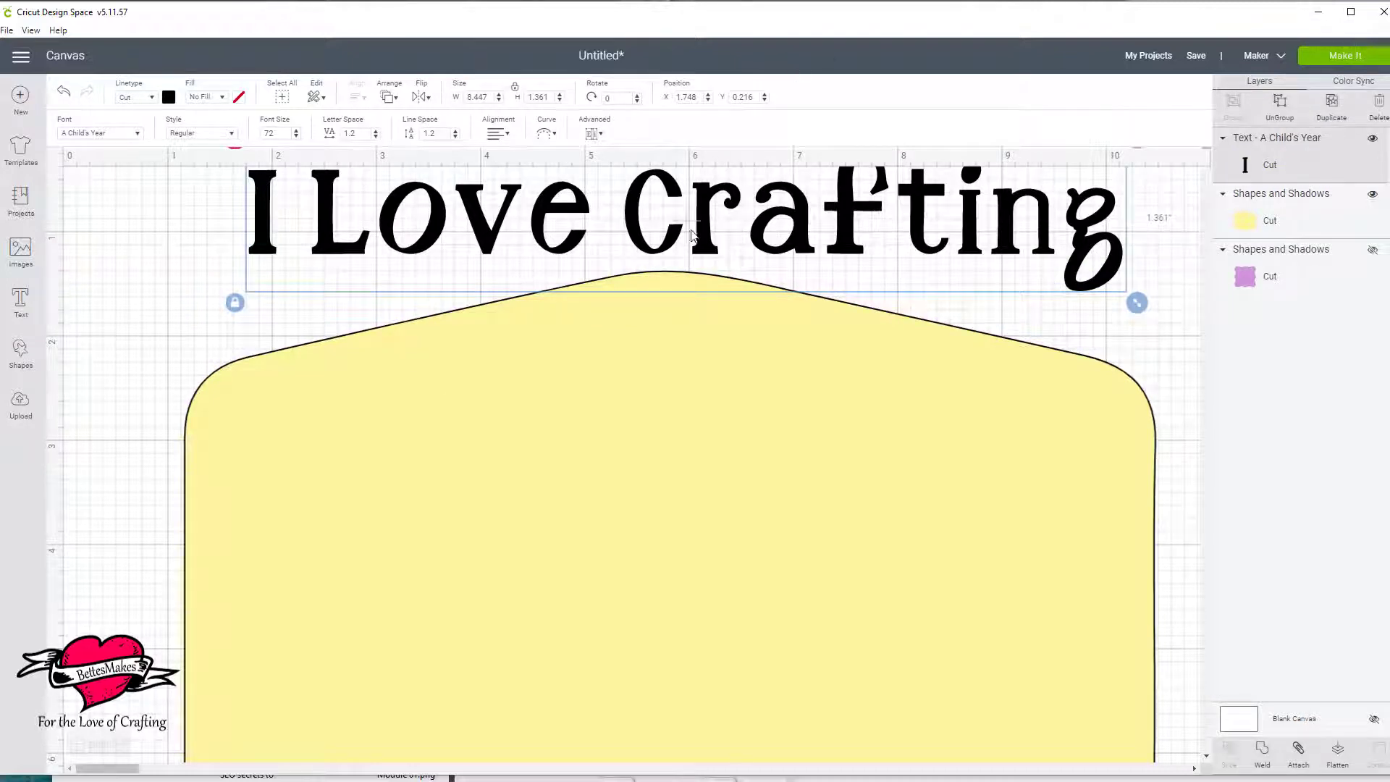
left_click_drag(705, 241, 720, 250)
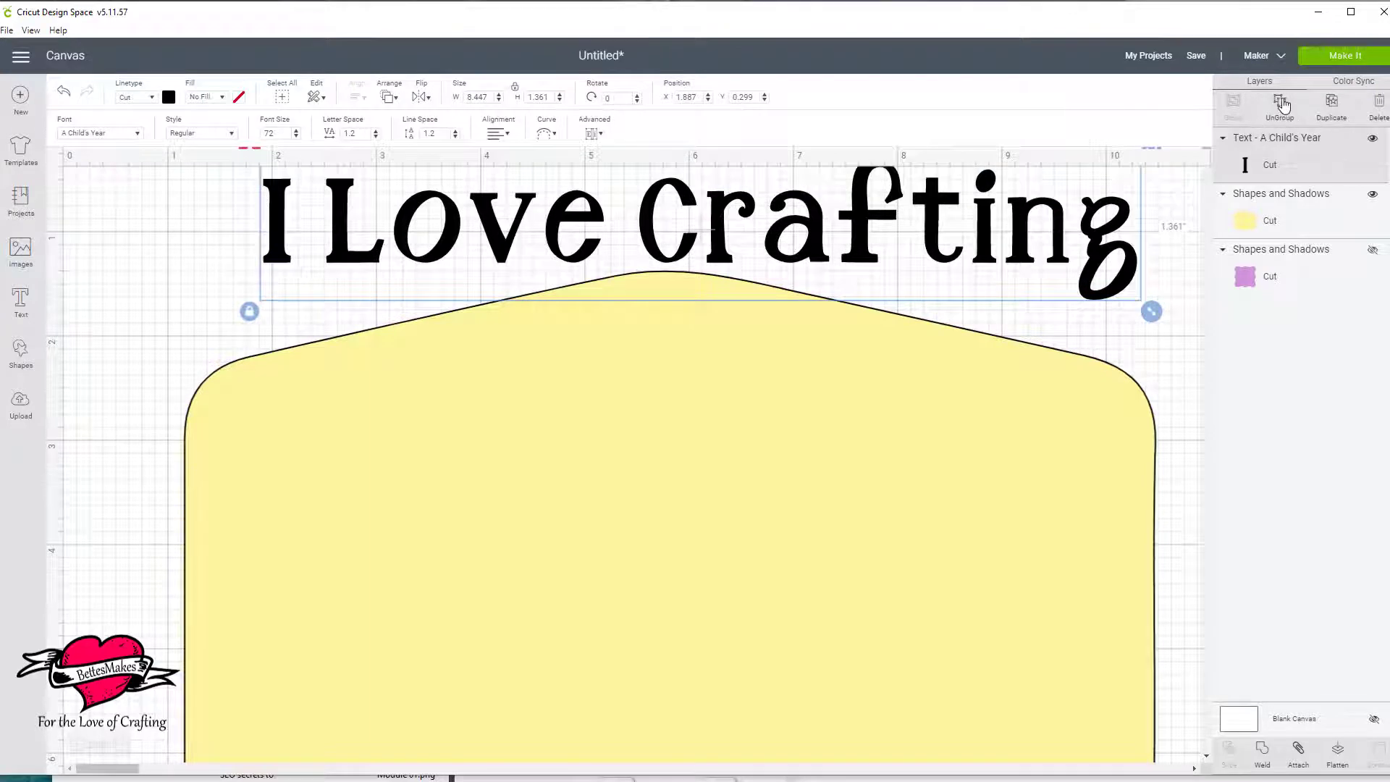
Ungroup the text into single letters and weld the letters of "I Love" into one piece.
left_click(1279, 102)
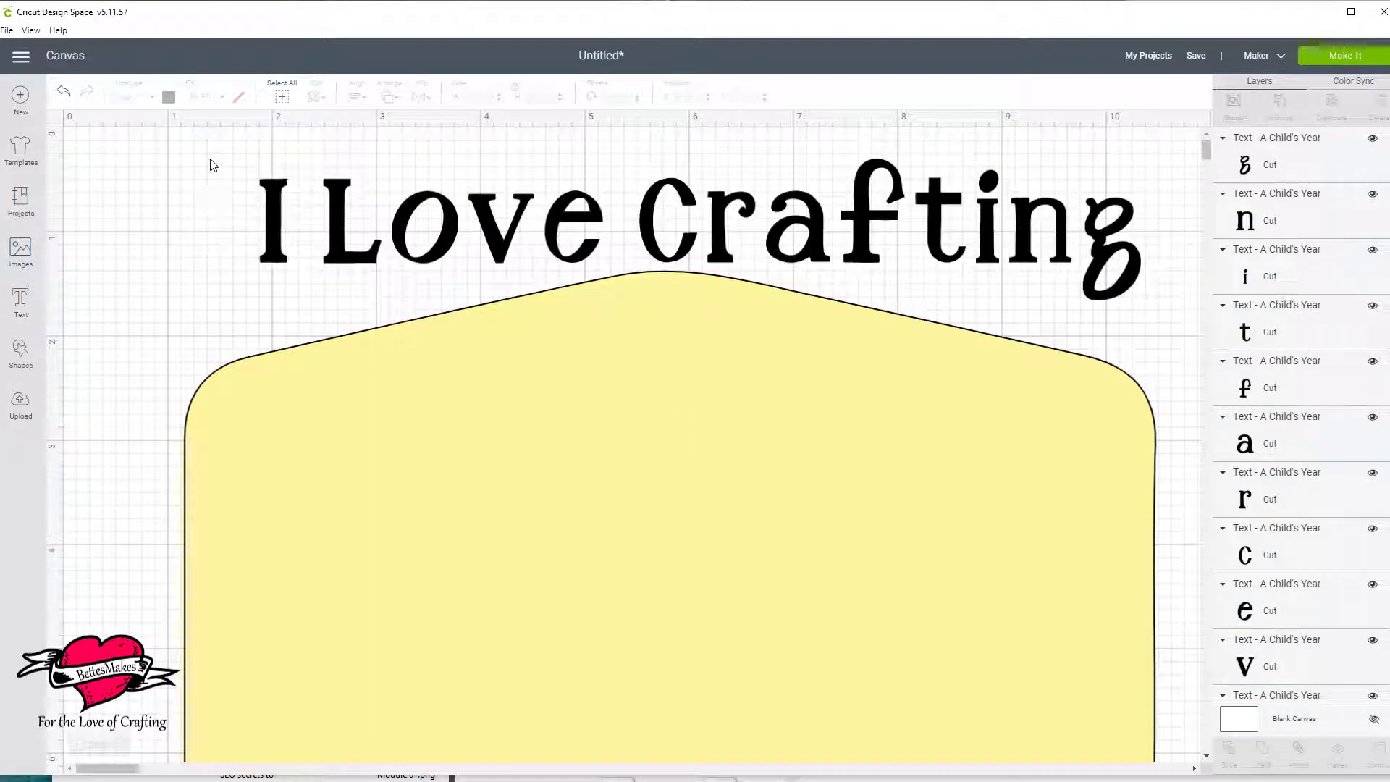
left_click_drag(211, 161, 585, 262)
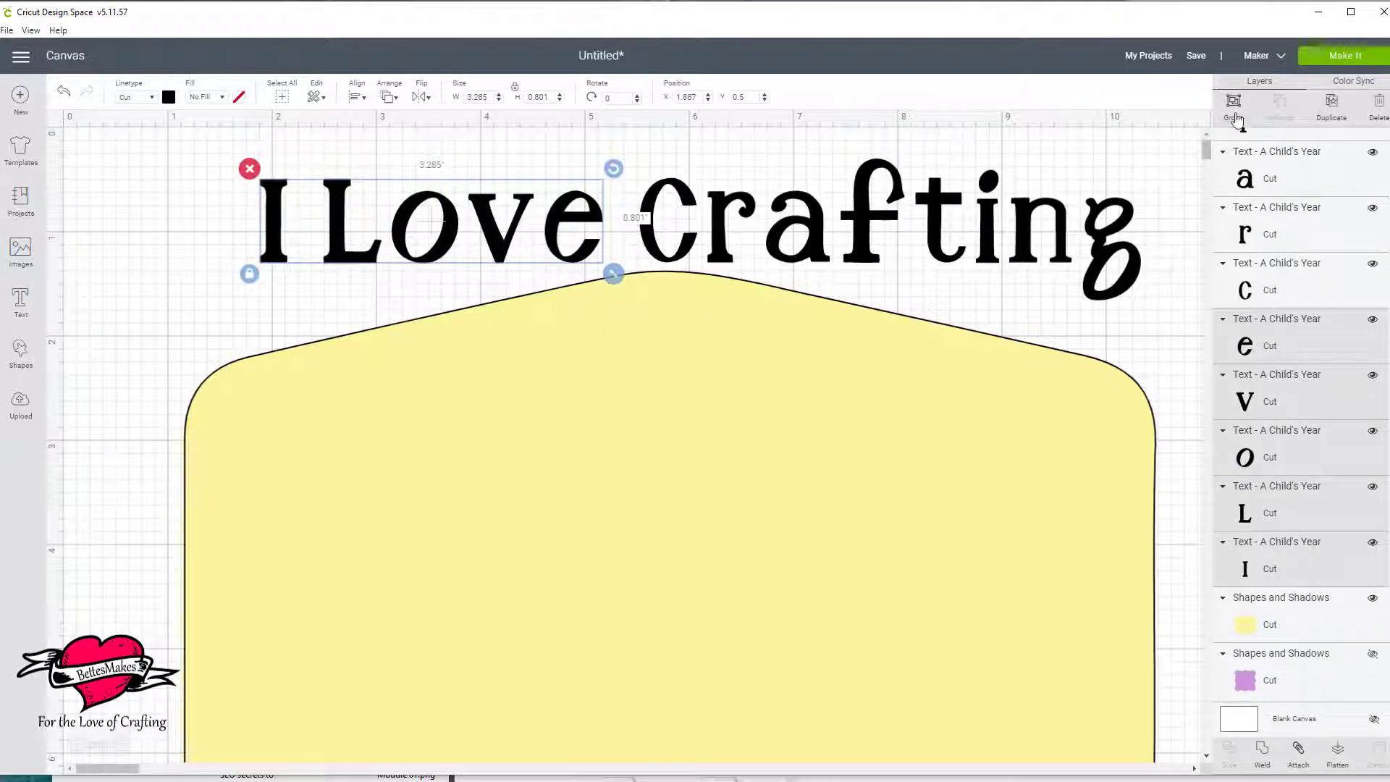
left_click(1234, 108)
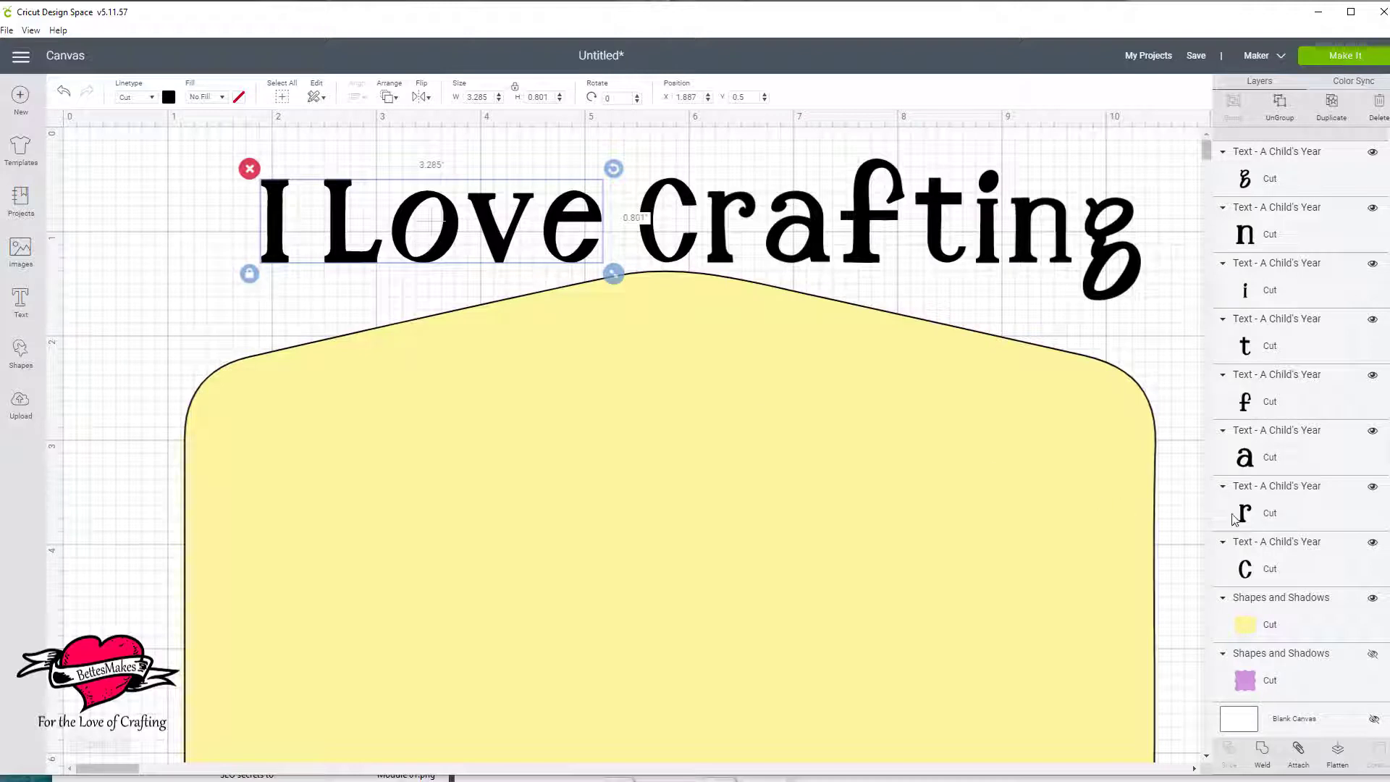
left_click(1263, 757)
Move "I Love" away from "Crafting" to about X 1.12, Y 0.54 and recolor it red.
left_click_drag(503, 253, 422, 255)
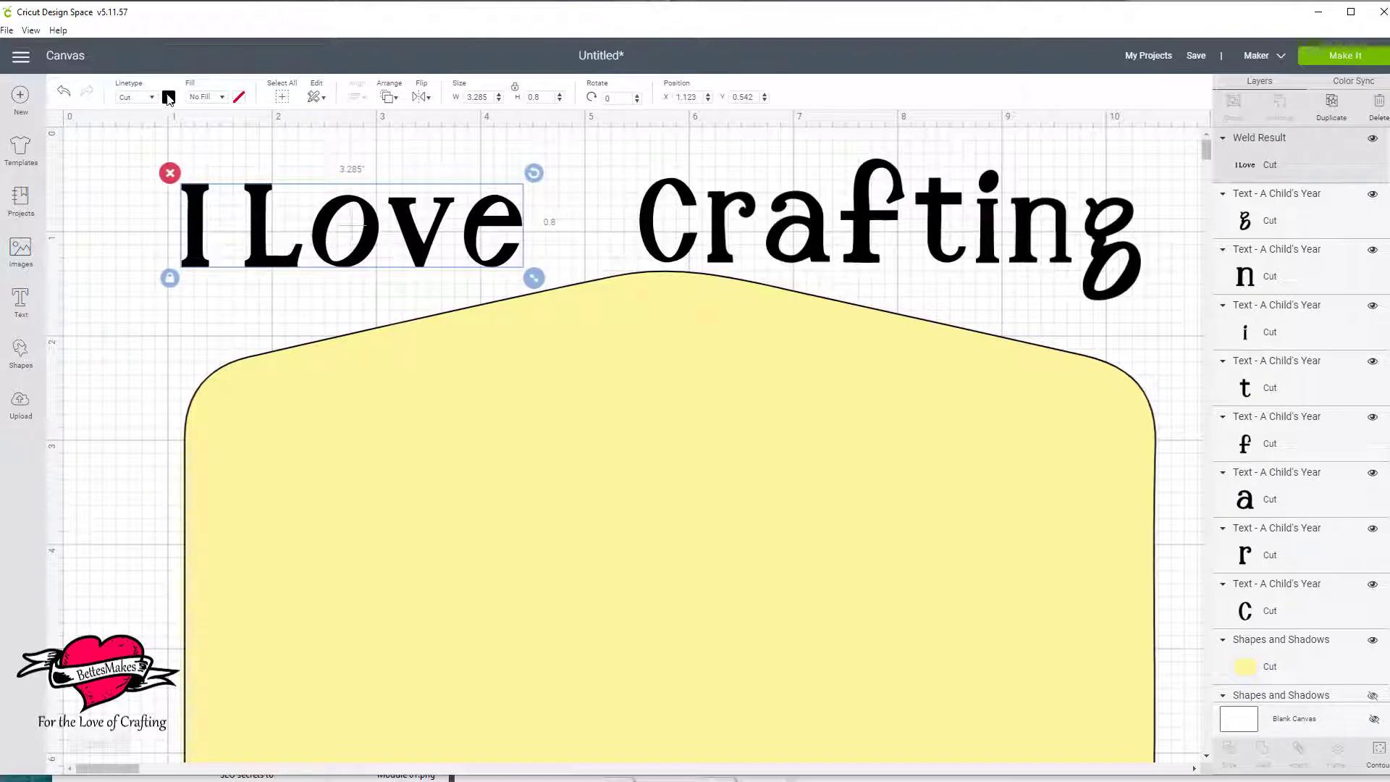
left_click(169, 97)
left_click(184, 193)
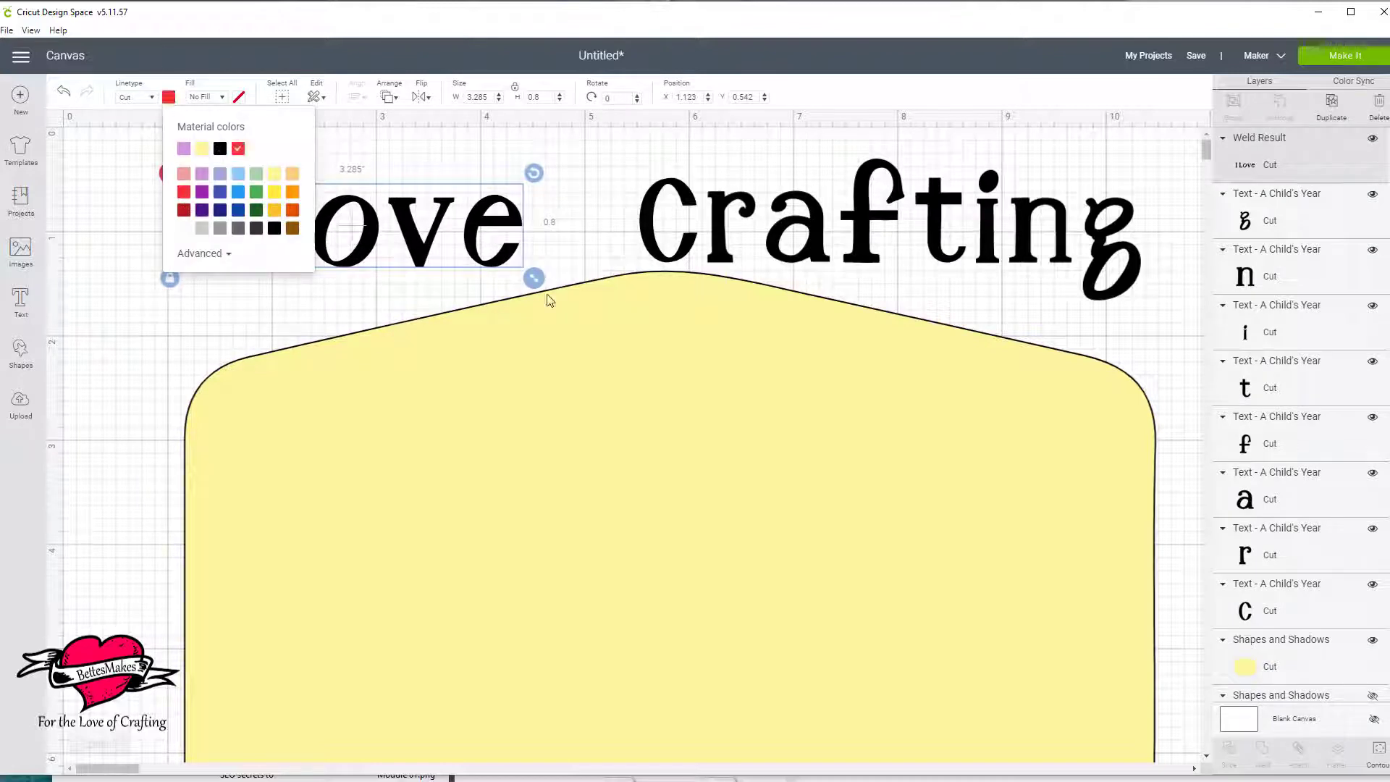
left_click(571, 210)
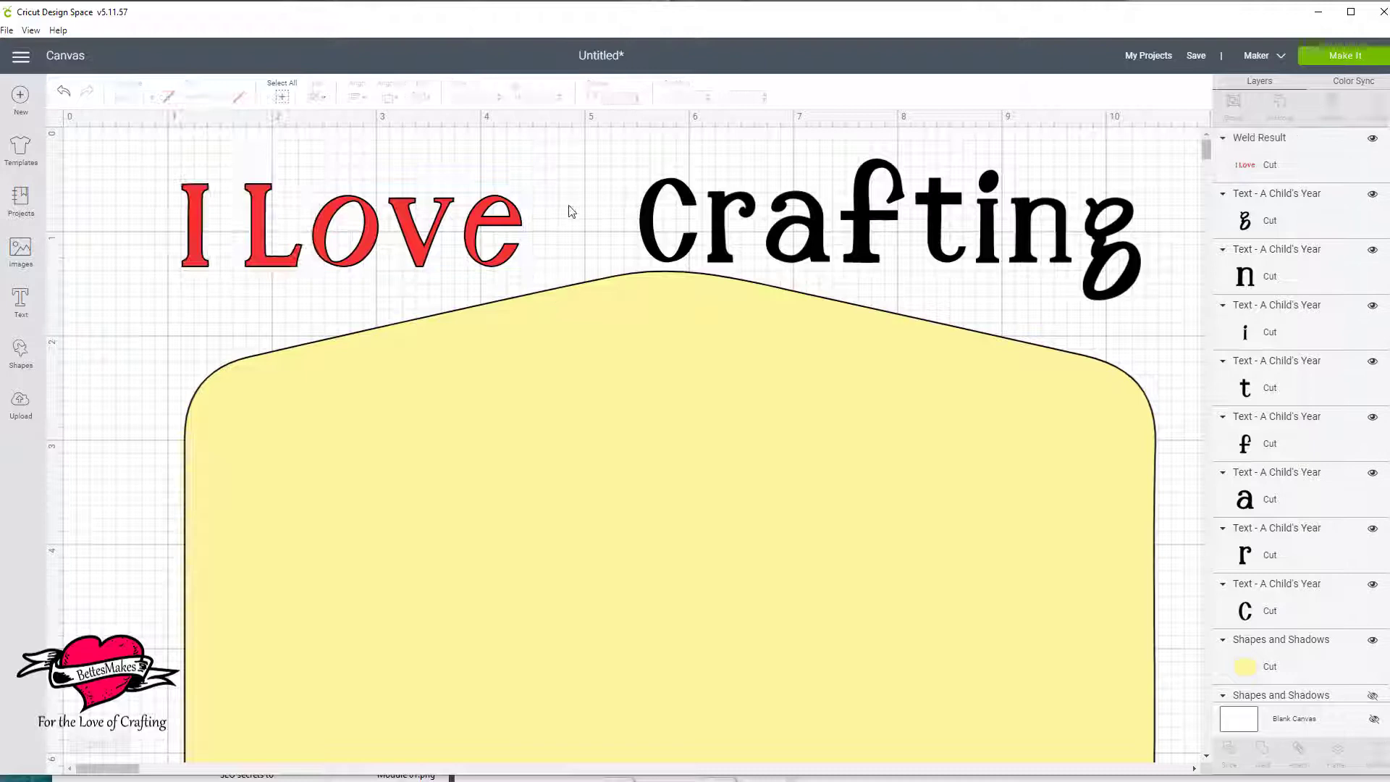
Rotate "I Love" to about 348.6° and set it on the label's rising upper edge at about X 1.54, Y 0.84.
left_click(506, 257)
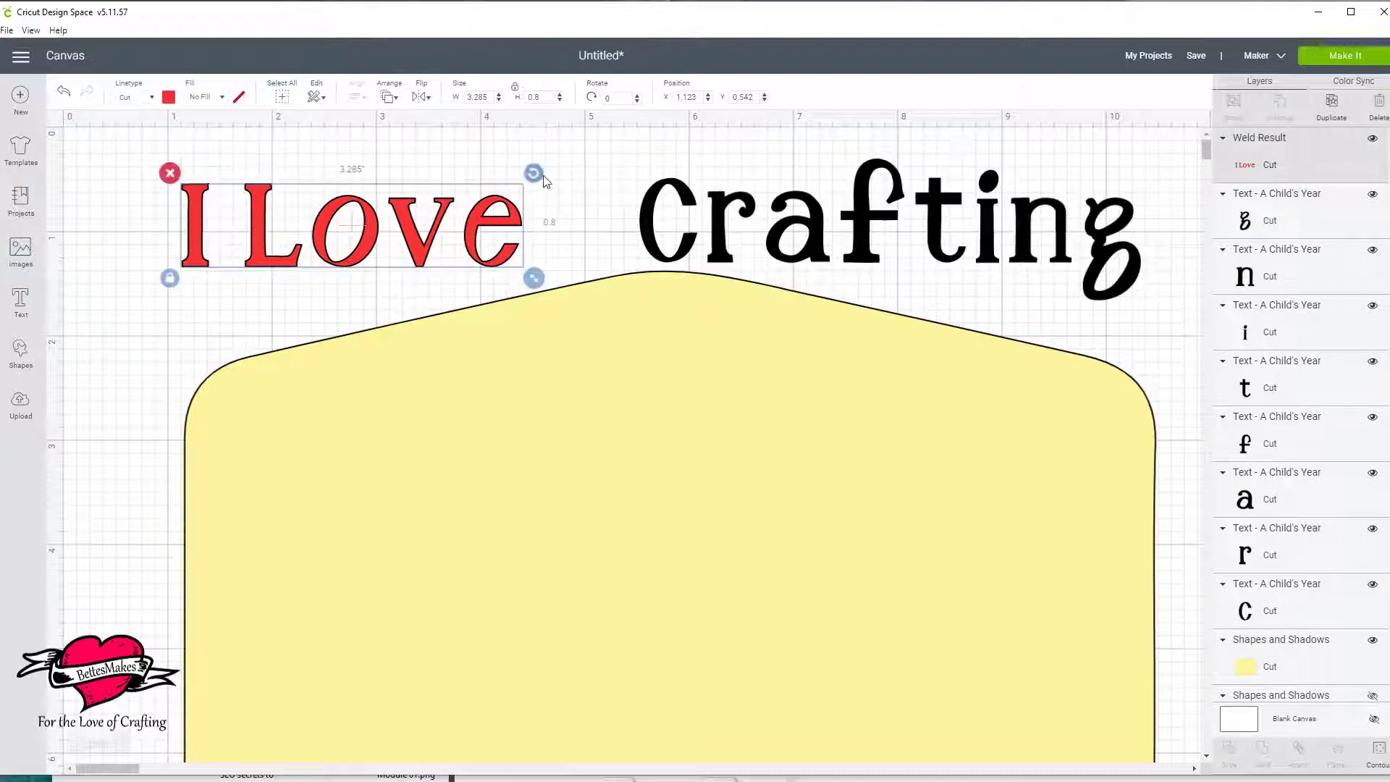
left_click_drag(533, 174, 523, 142)
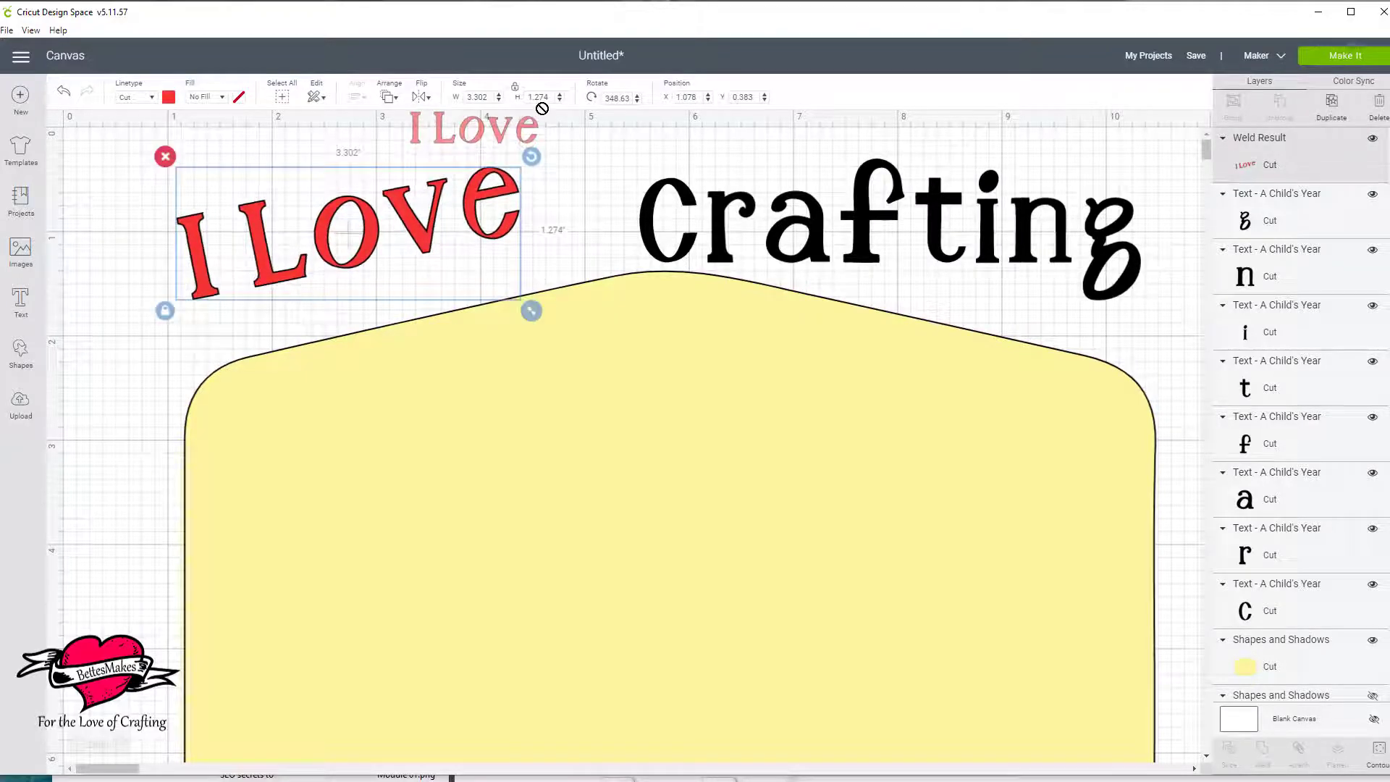
left_click_drag(424, 239, 480, 281)
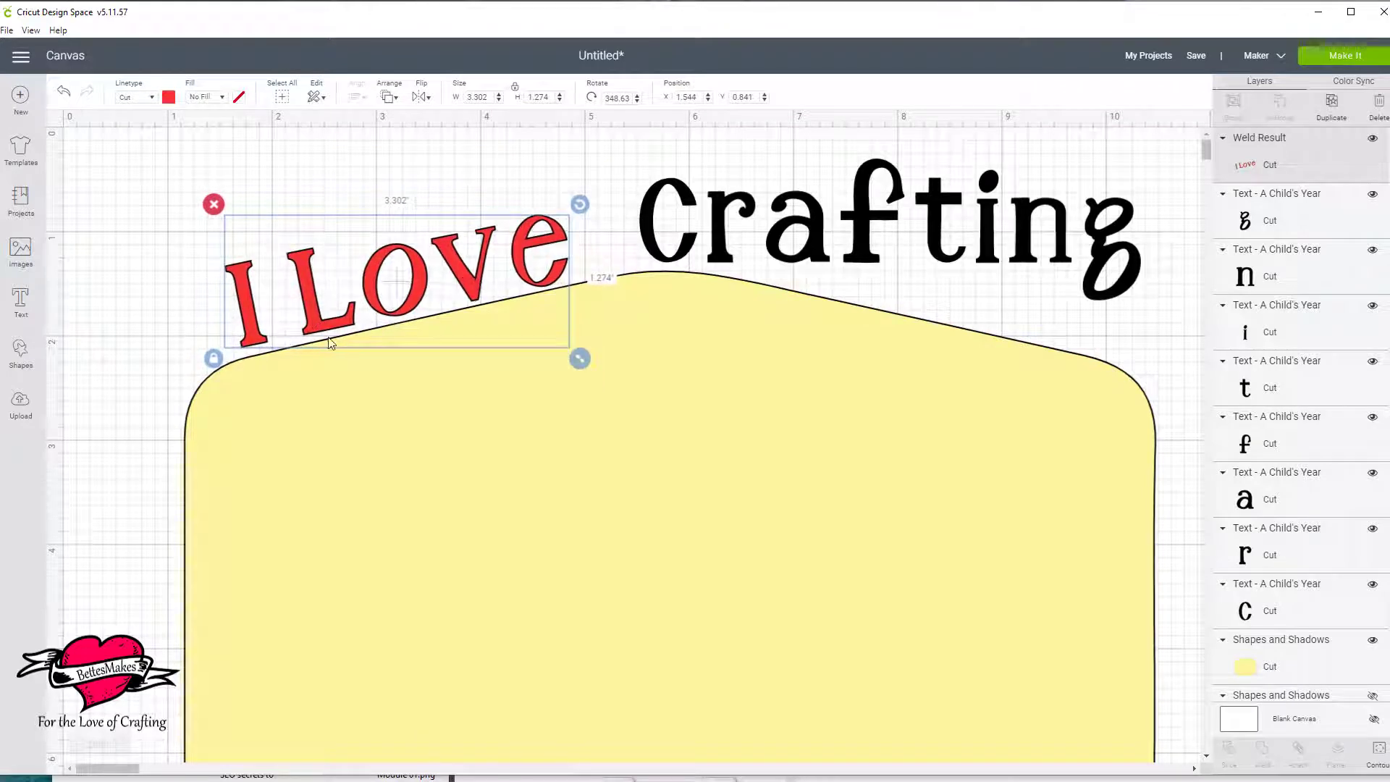
left_click(458, 167)
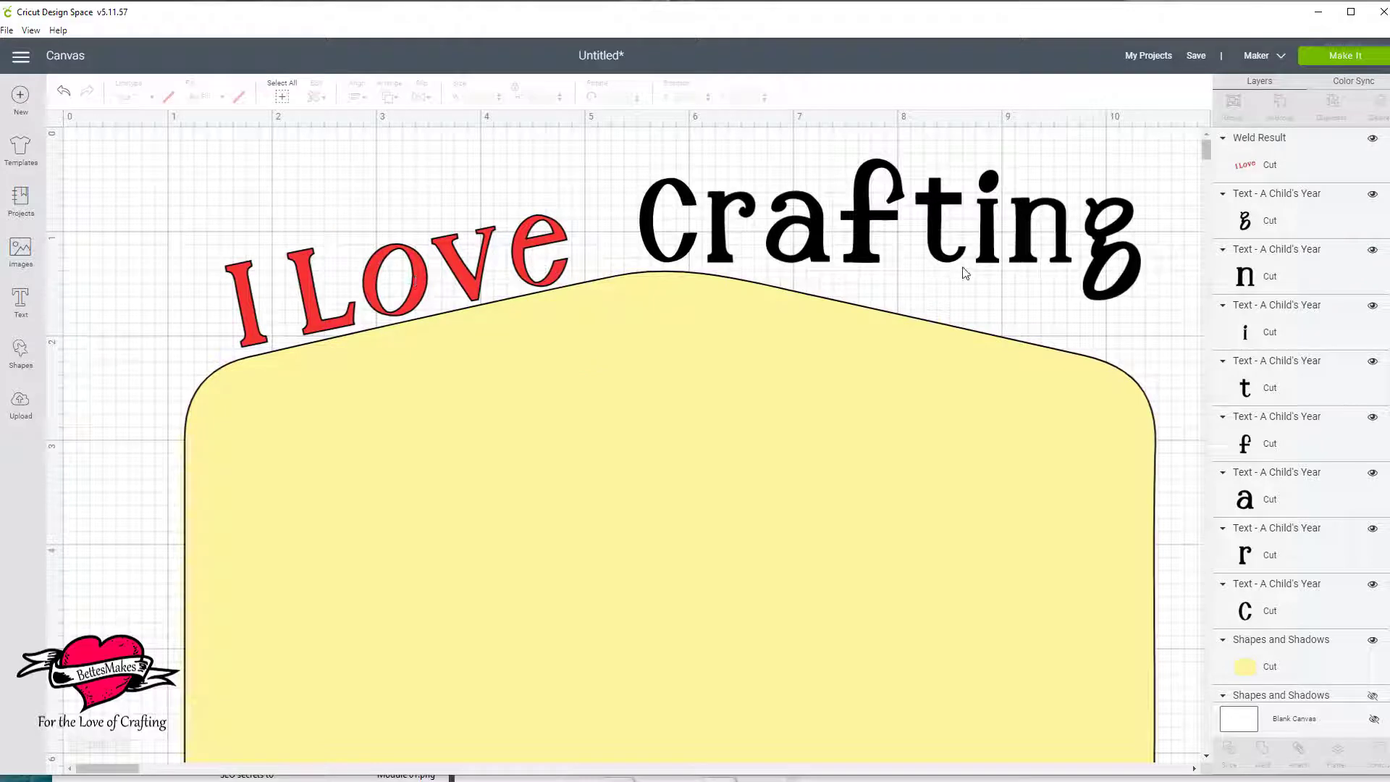
Group all the black letters of "Crafting" into one object.
left_click(940, 249)
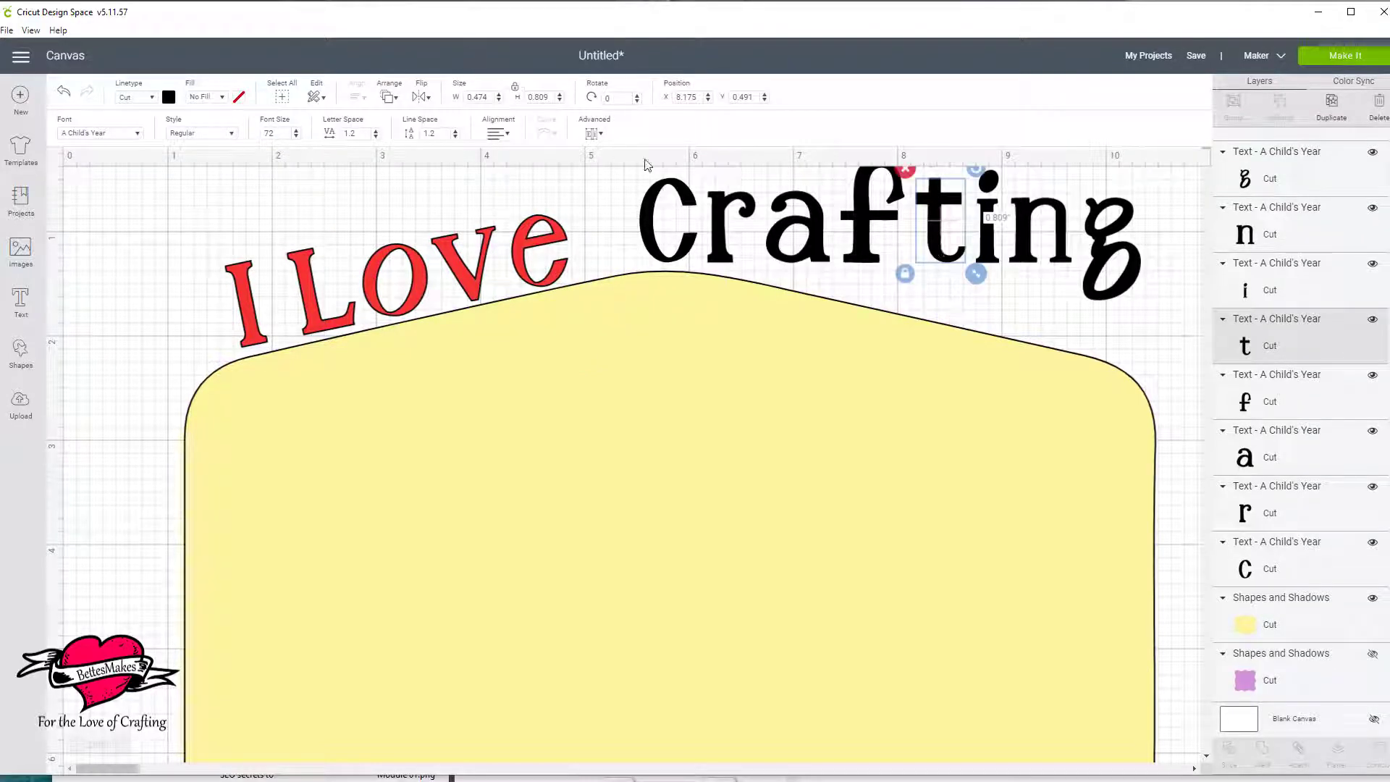
left_click_drag(634, 175, 1147, 237)
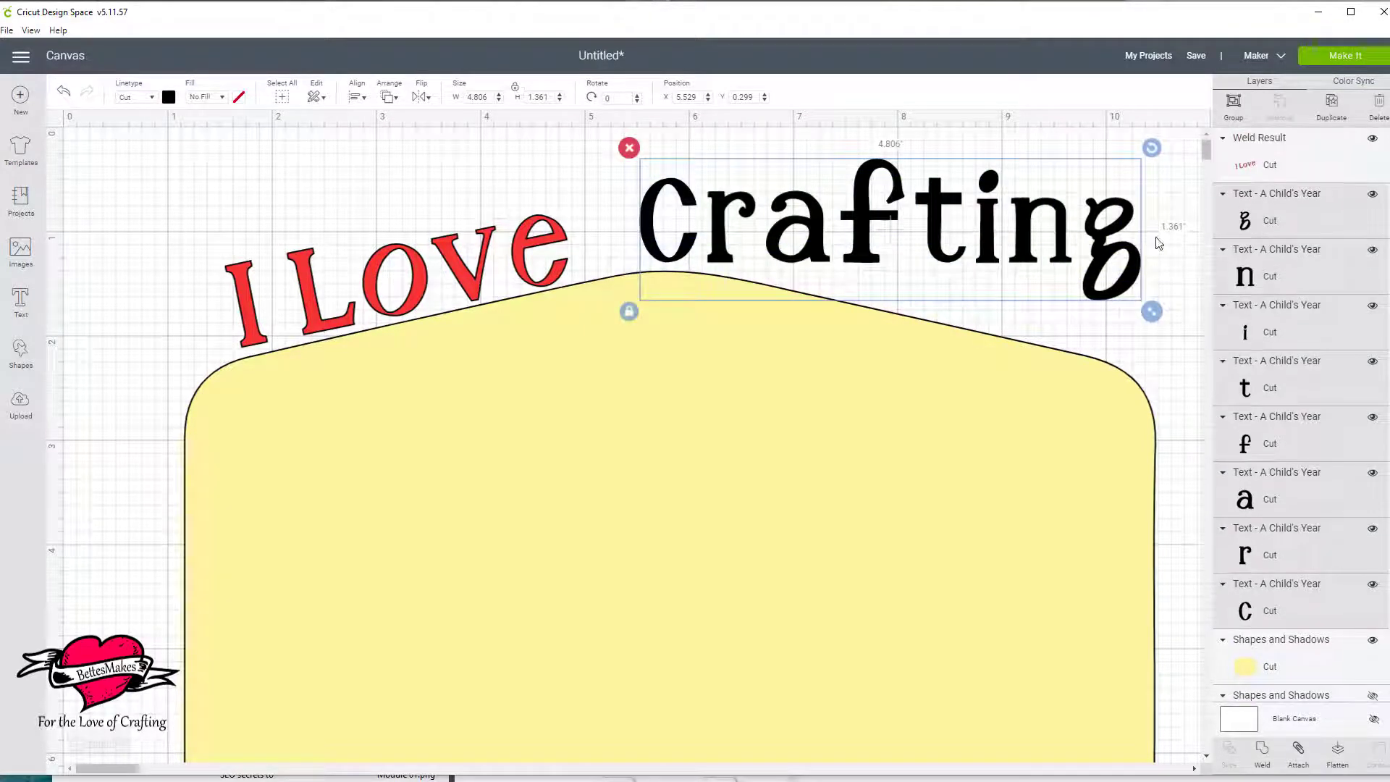
left_click(1233, 103)
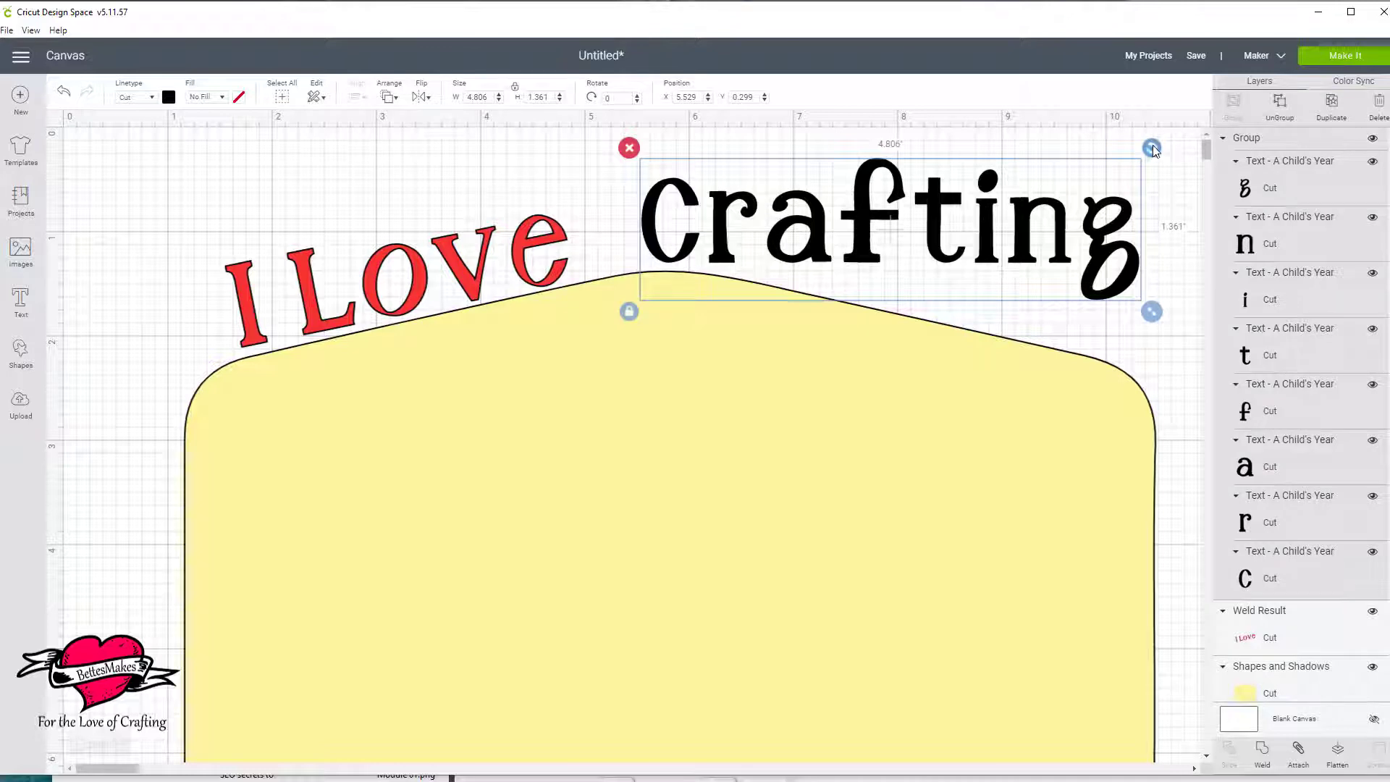
Rotate "Crafting" to about 12.8° and set it on the label's descending upper edge at about X 5.85, Y 0.55.
left_click_drag(1152, 146, 1160, 206)
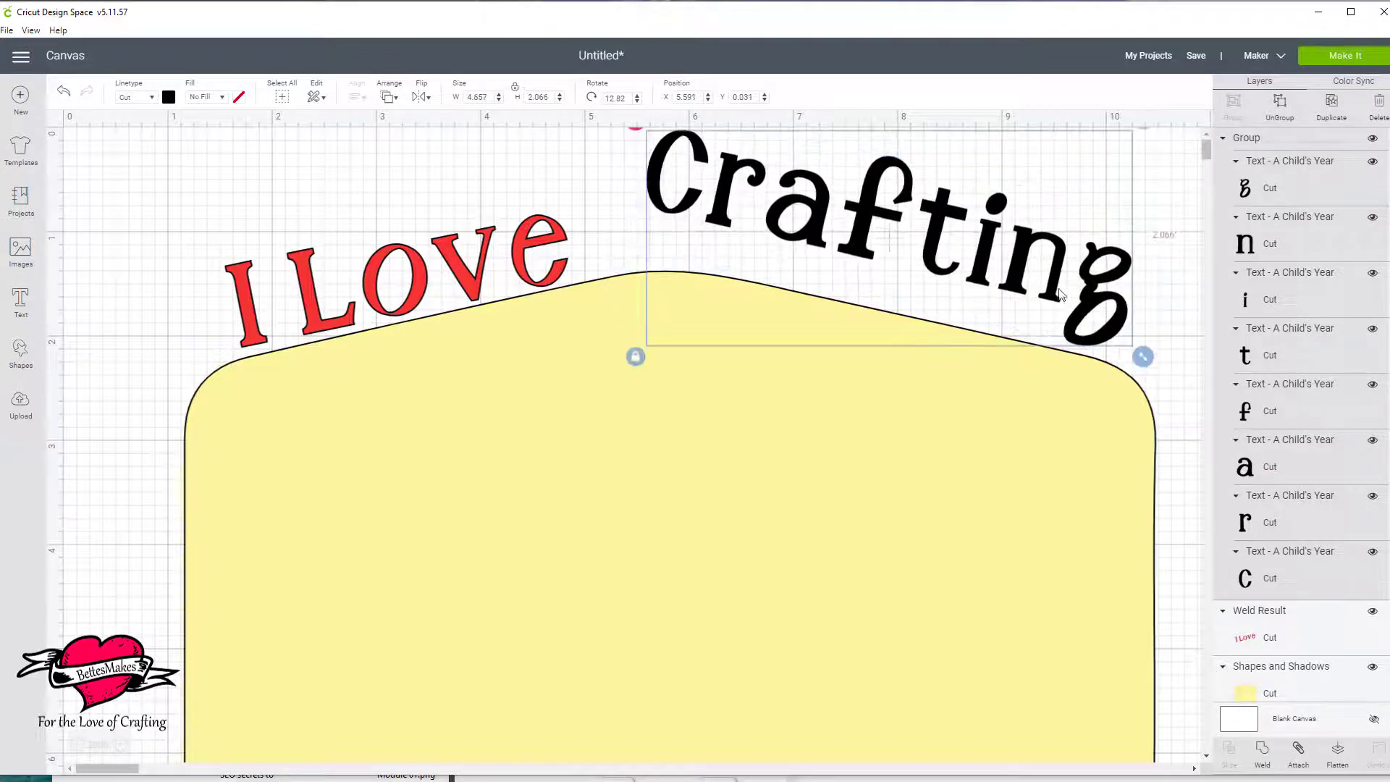
left_click_drag(1056, 295, 1082, 350)
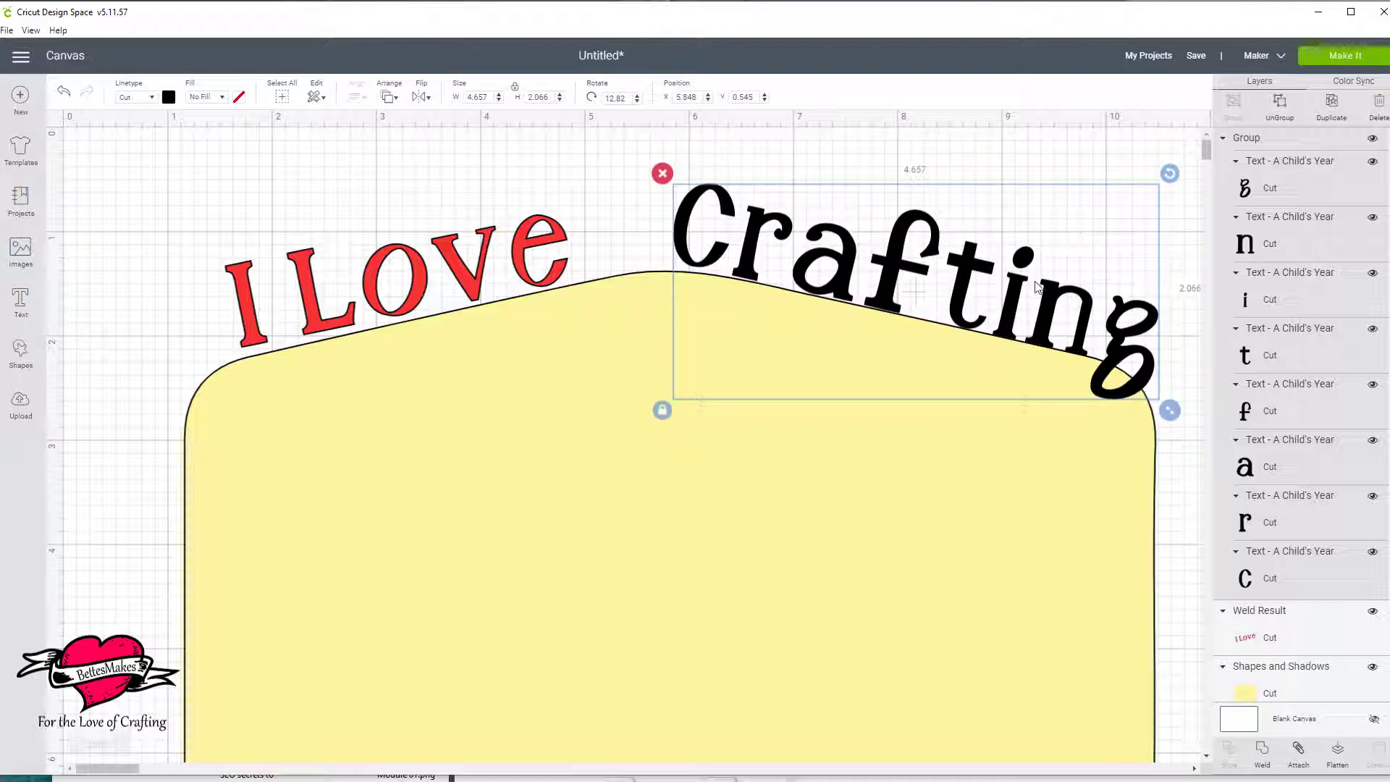
left_click(1052, 220)
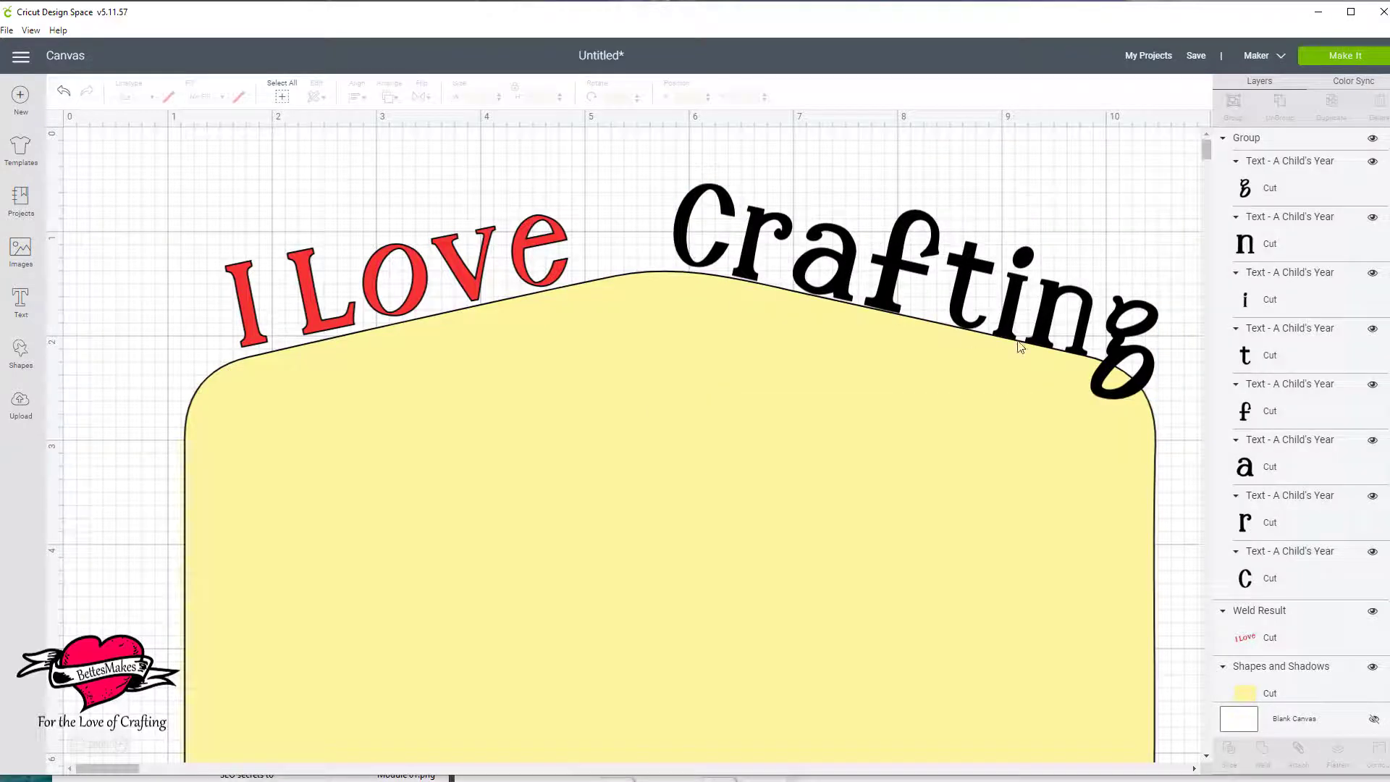
Ungroup "Crafting" and move its individual letters closer together along the label's descending edge.
left_click(746, 273)
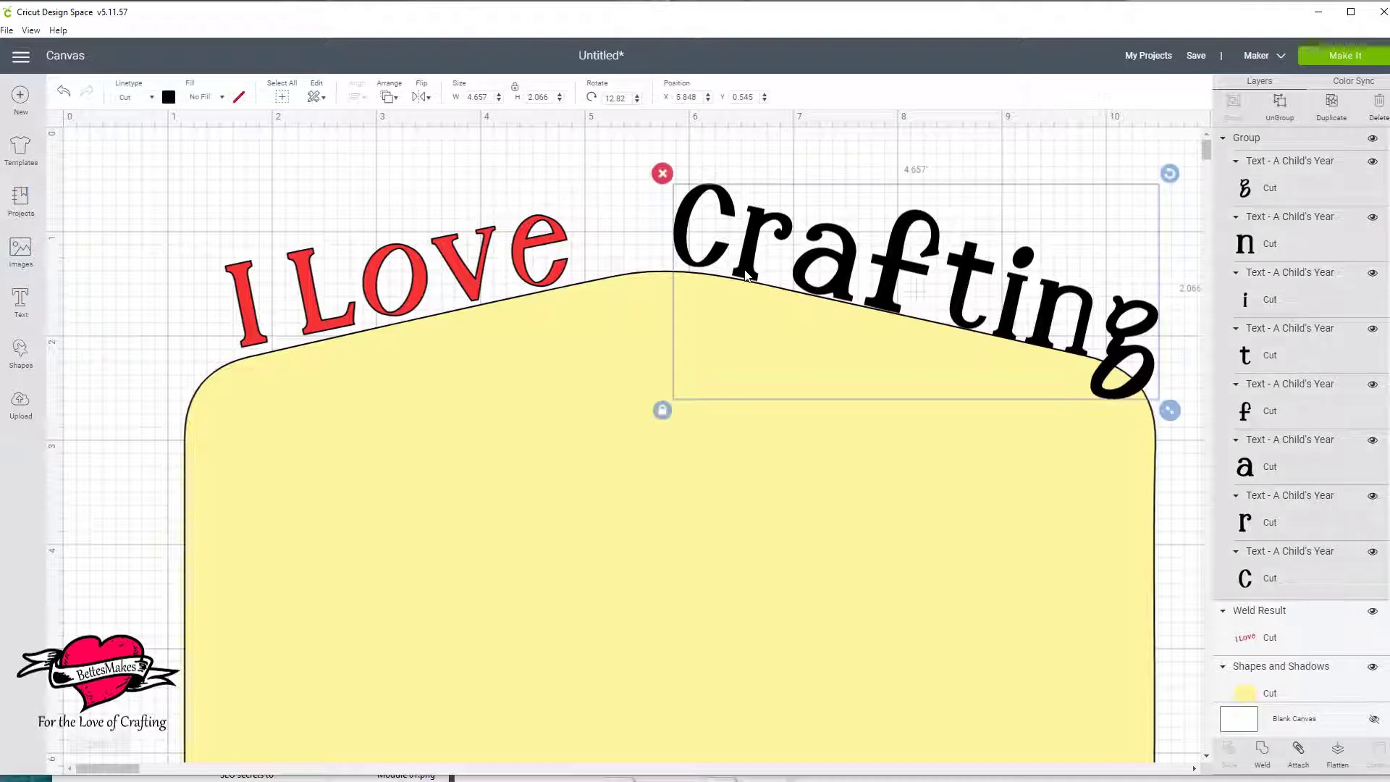
left_click(1276, 118)
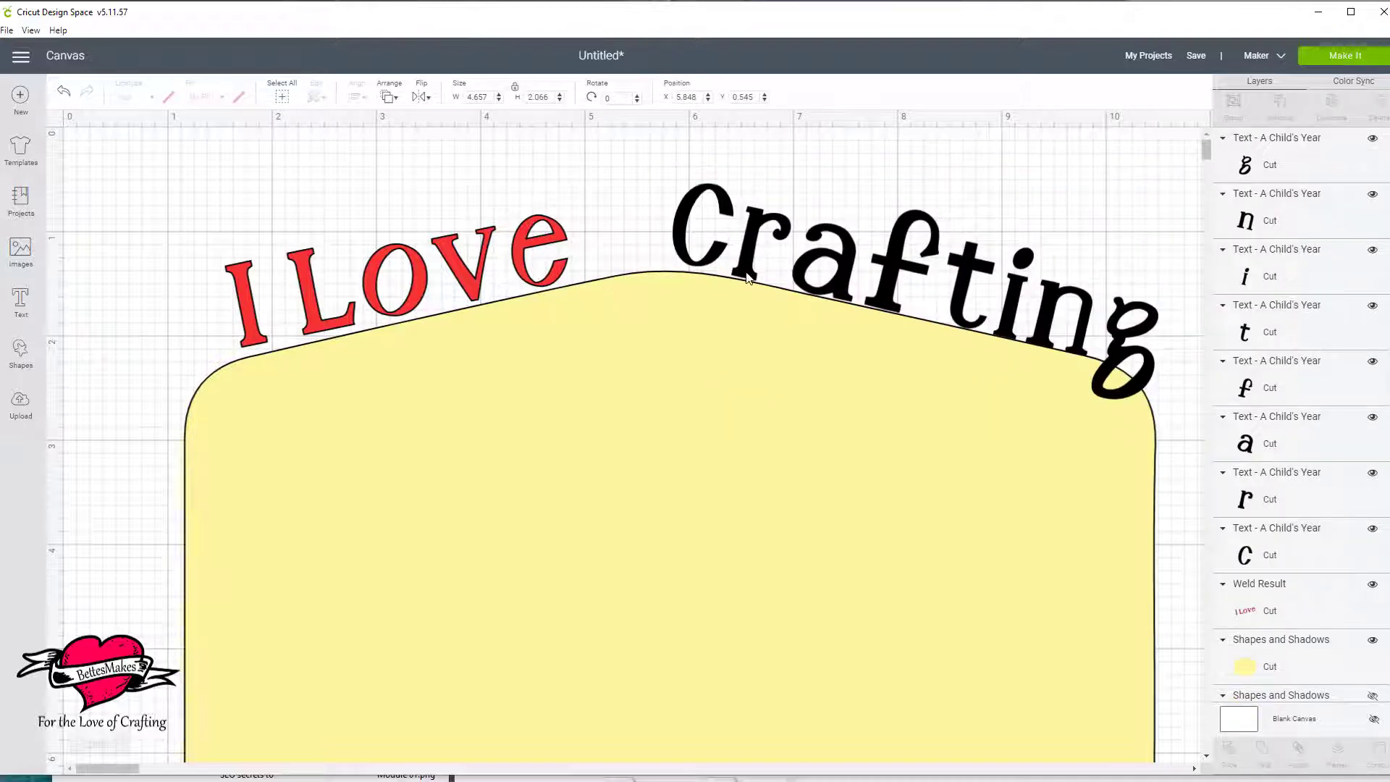
mouse_move(748, 277)
left_mouse_down()
mouse_move(762, 278)
mouse_move(737, 262)
left_mouse_up()
left_click_drag(964, 319, 1036, 321)
left_click_drag(1126, 360, 1099, 354)
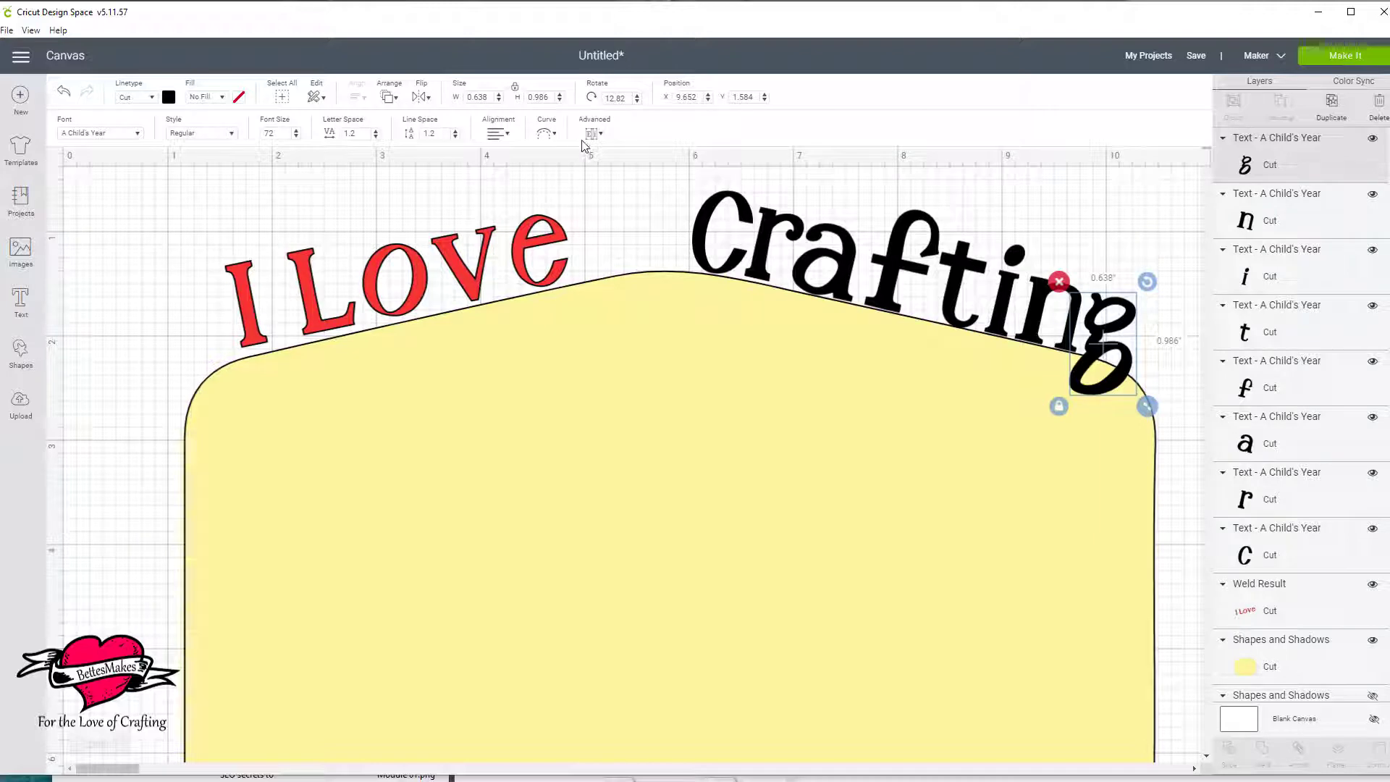
Group all the letters of "Crafting" and weld them into a single object.
left_click(693, 189)
left_click_drag(673, 171, 1079, 252)
scroll(1324, 183, "down", 1)
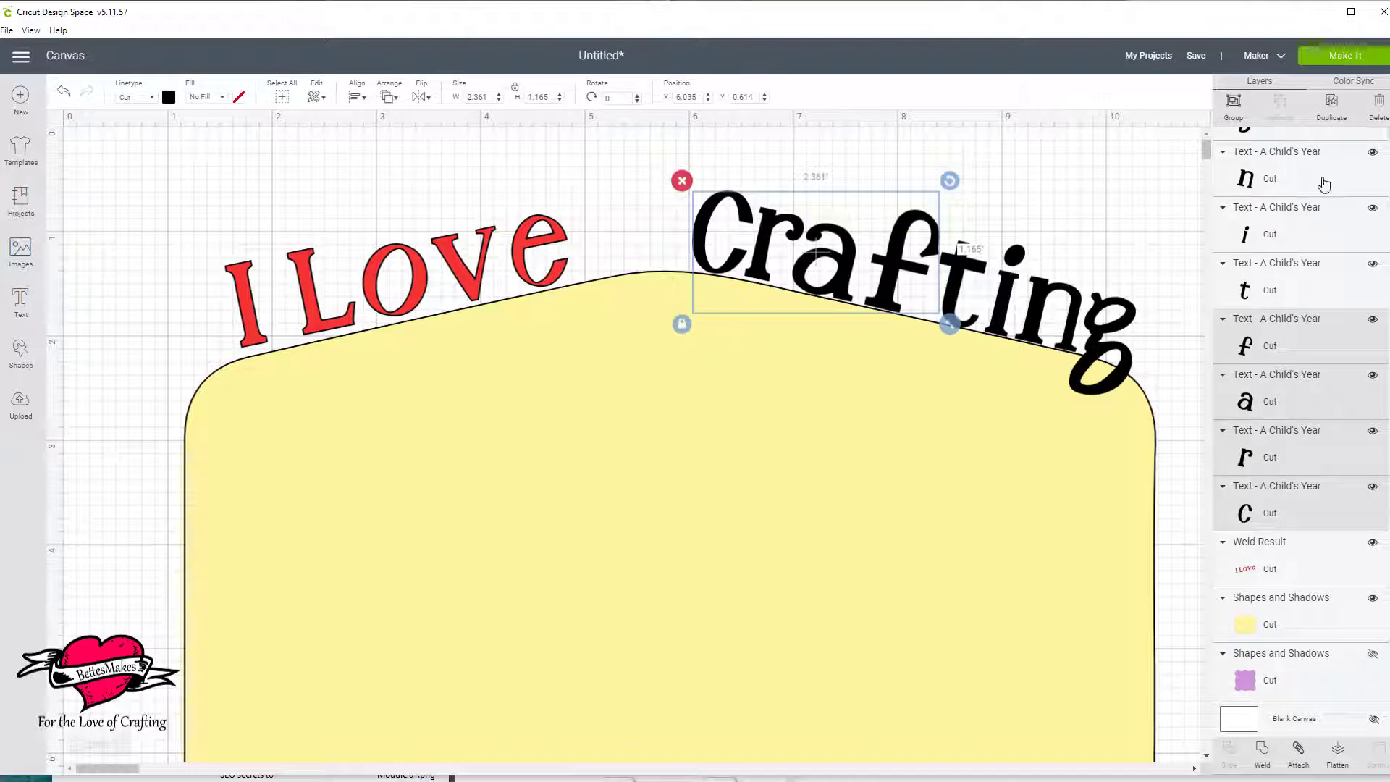
left_click(1288, 515)
scroll(1300, 490, "up", 2)
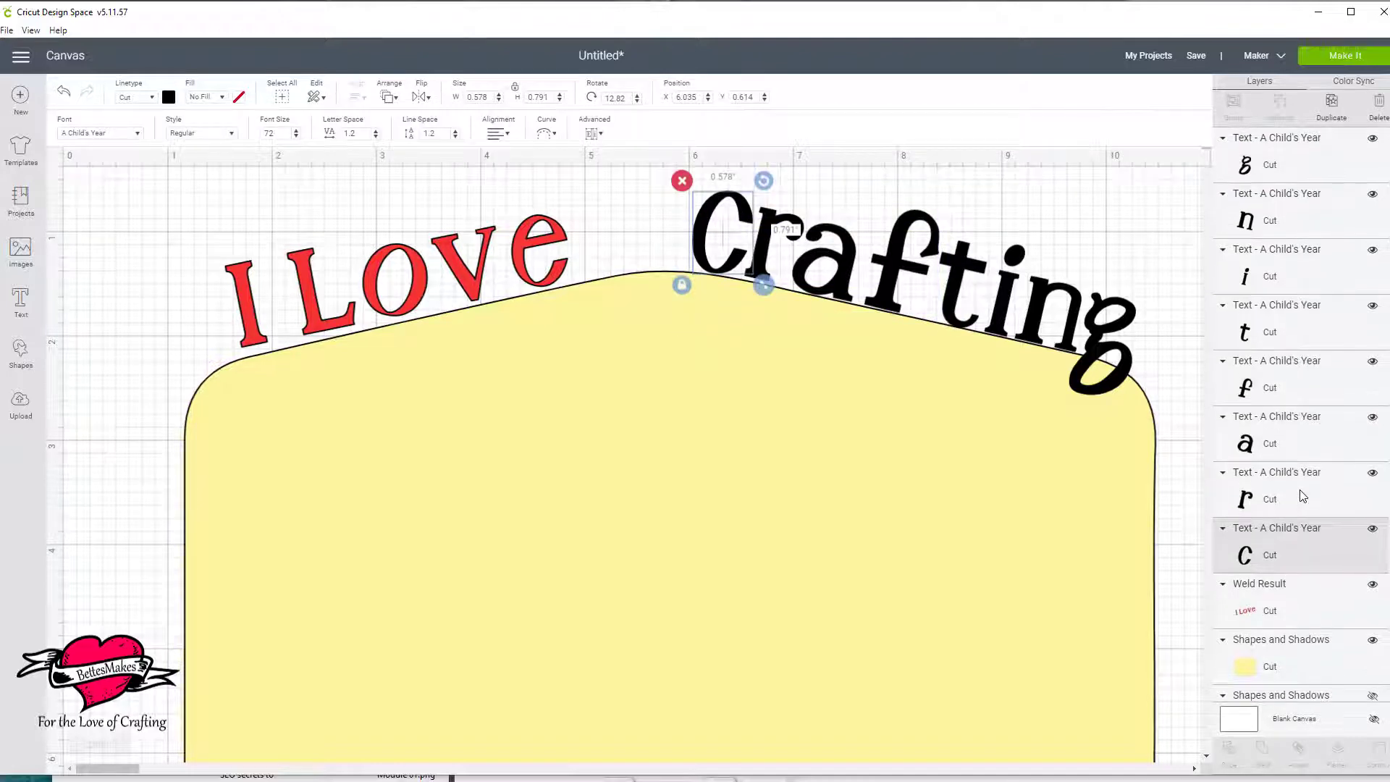
left_click(1287, 160, "shift")
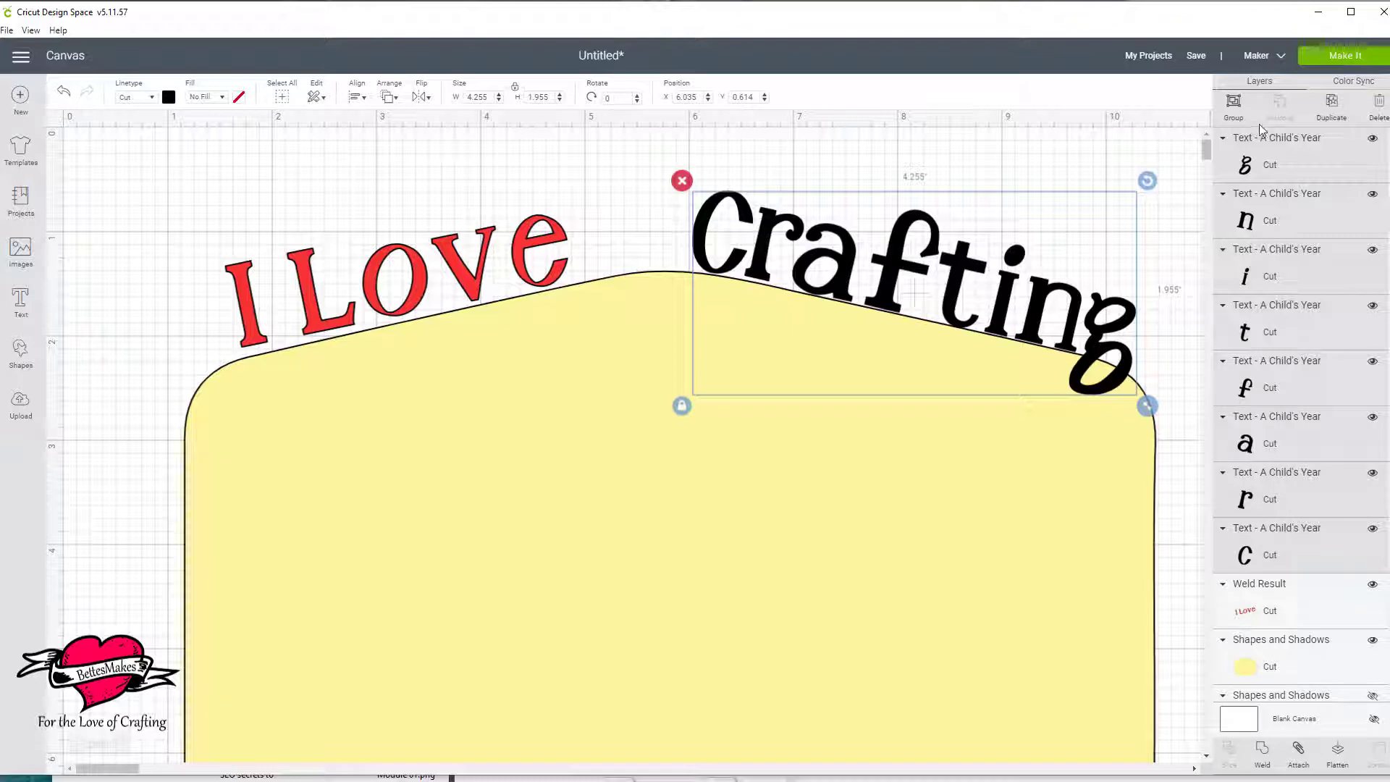
left_click(1232, 104)
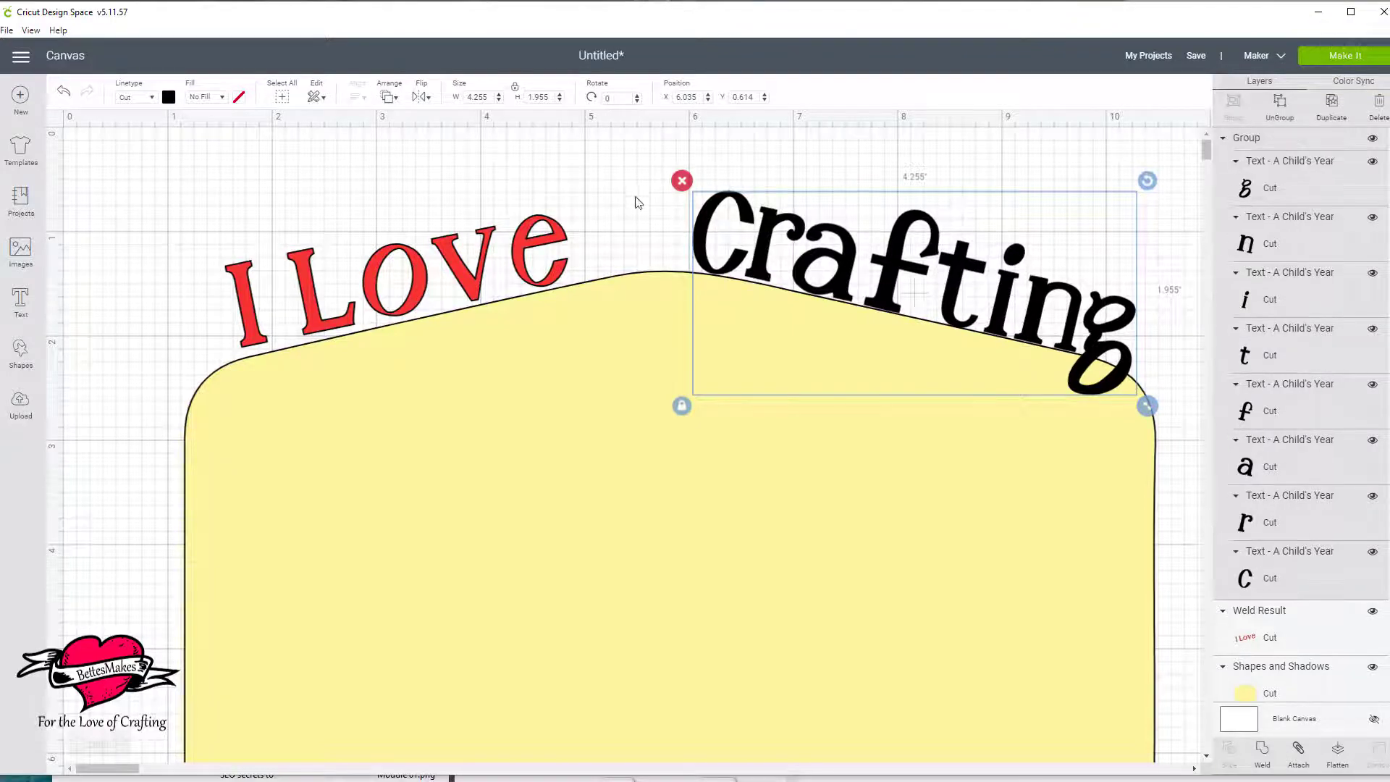
left_click(1263, 753)
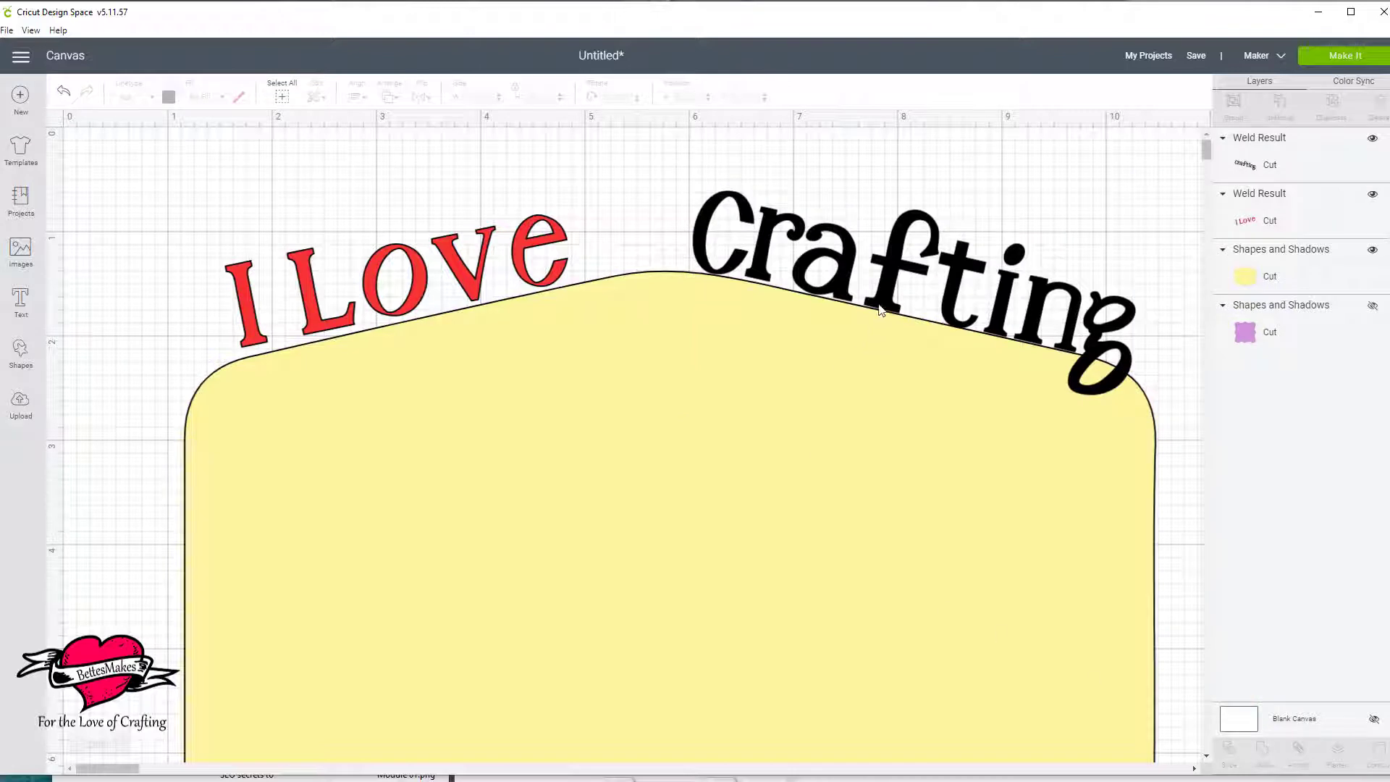
Nudge the welded "Crafting" slightly upward and group it with "I Love" and the yellow label.
mouse_move(881, 310)
left_mouse_down()
mouse_move(850, 418)
mouse_move(882, 304)
left_mouse_up()
left_click(526, 426)
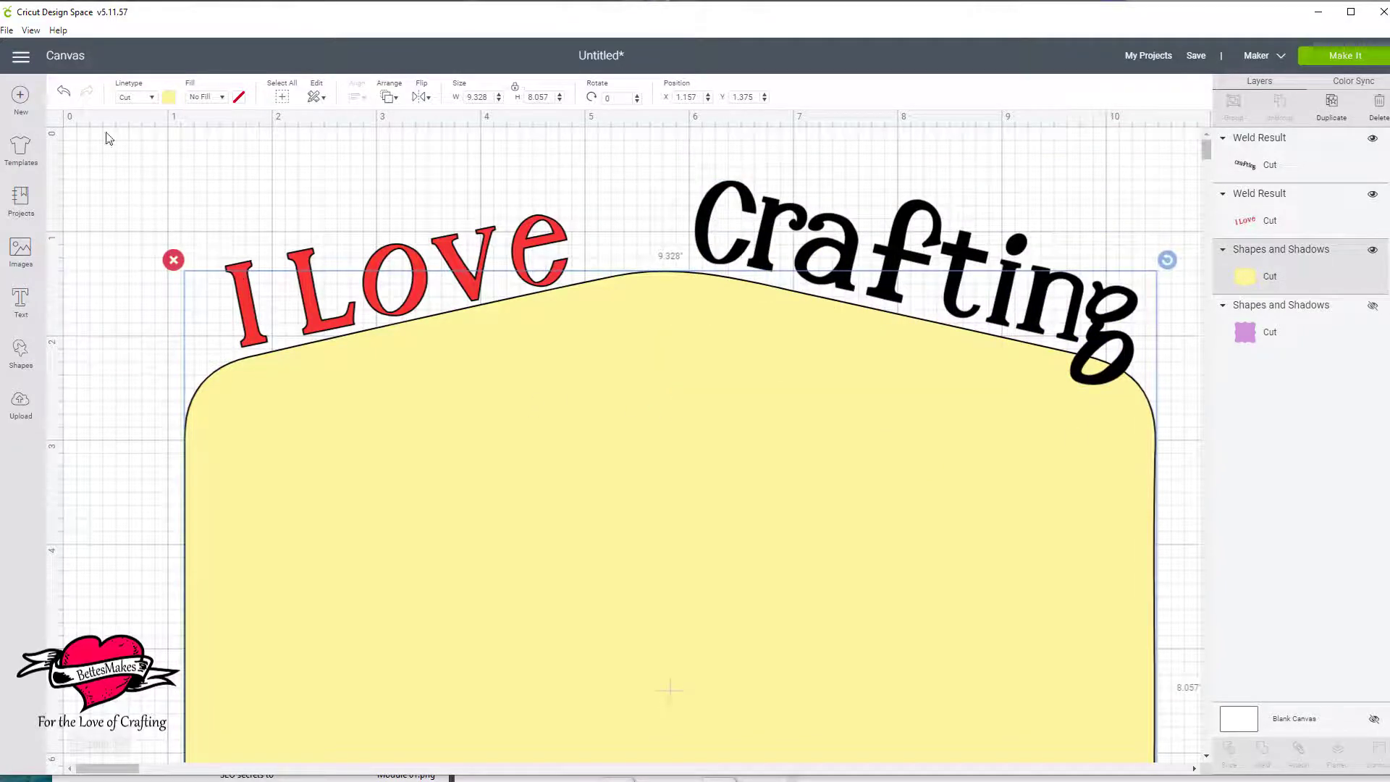
left_click_drag(98, 165, 1001, 495)
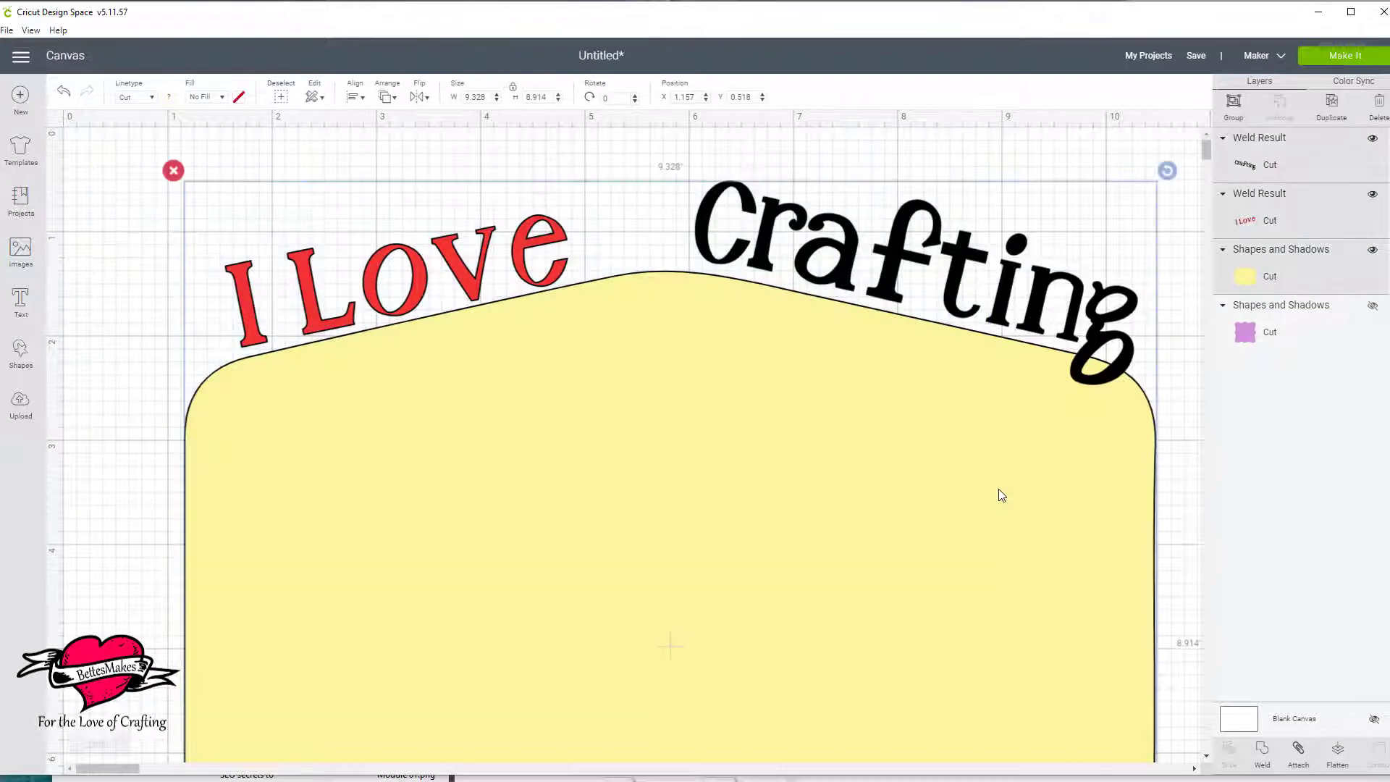
left_click(1233, 103)
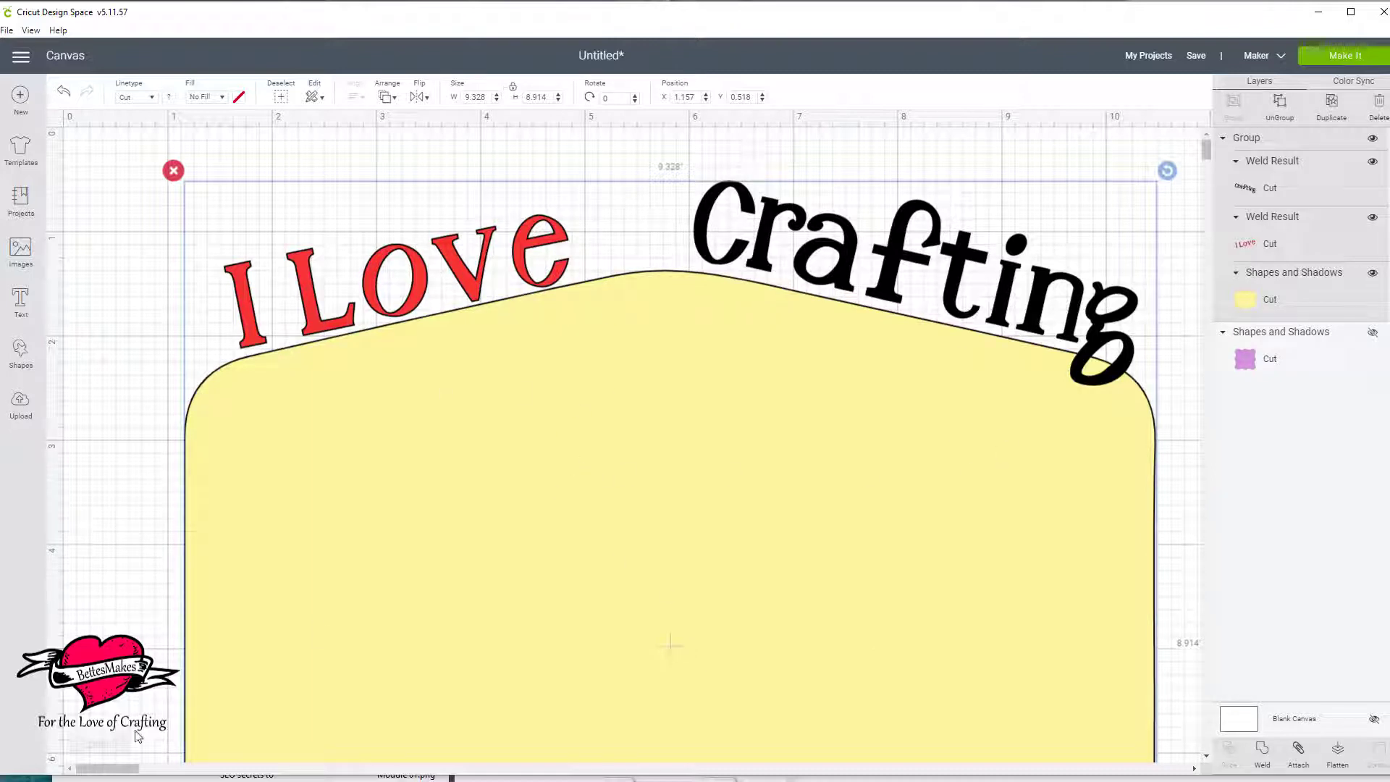
Show the hidden purple label shape and hide the yellow label group.
mouse_move(121, 748)
left_click(77, 744)
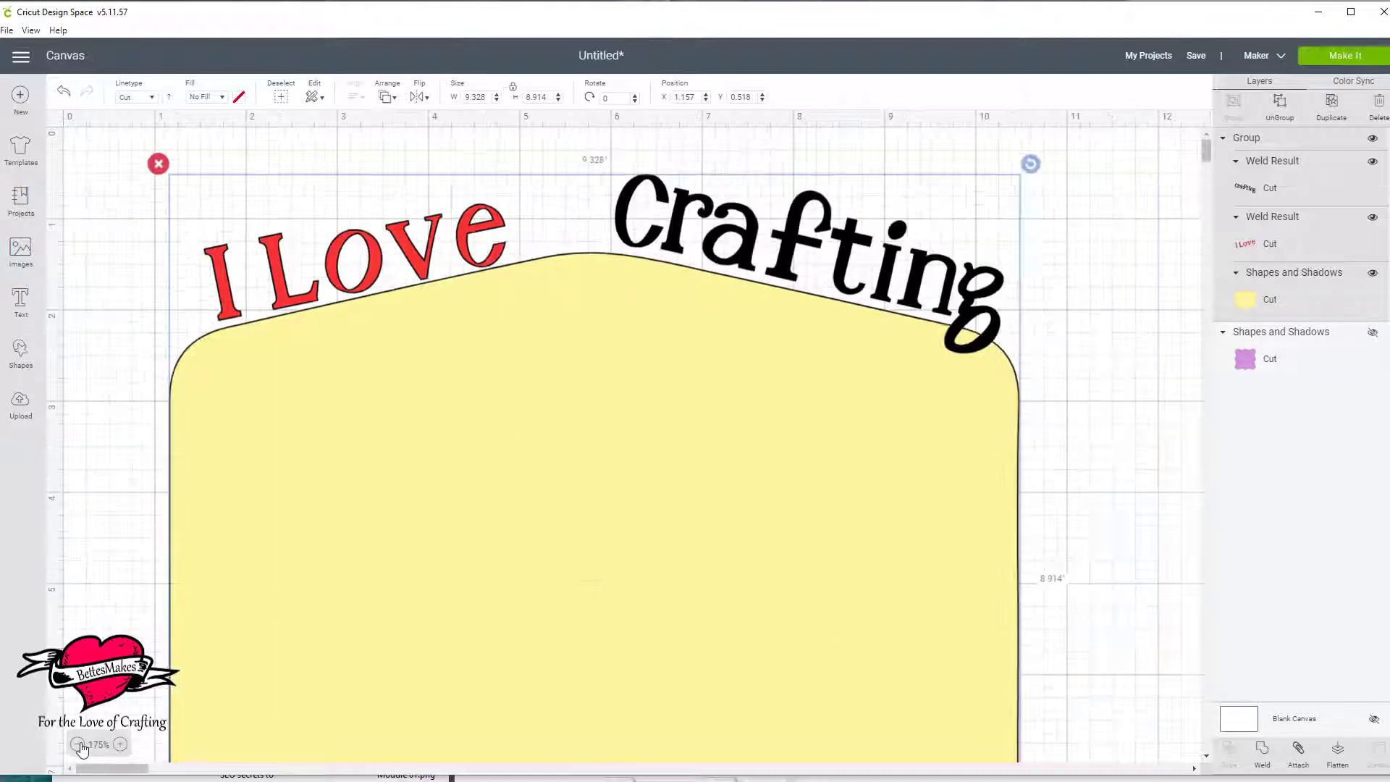
left_click(78, 745)
left_click(79, 745)
left_click(79, 745)
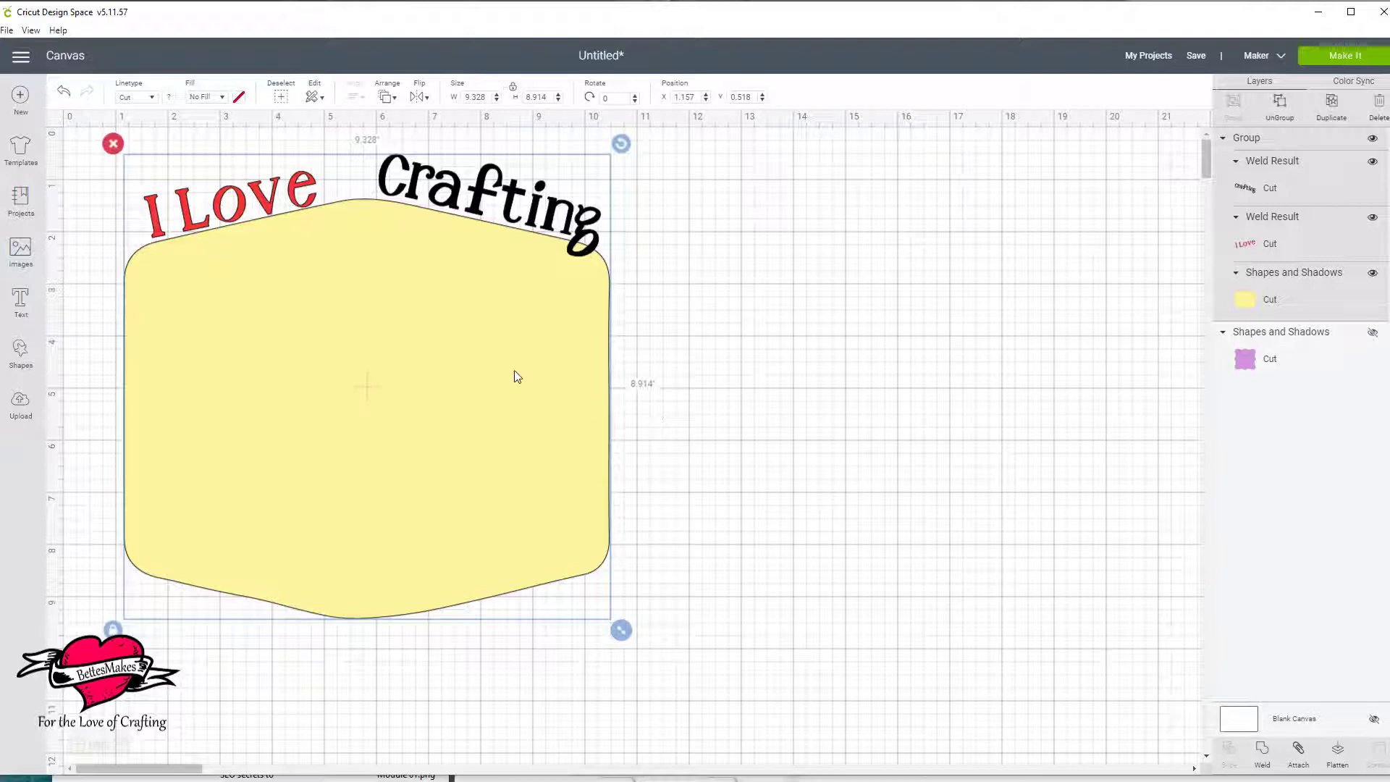
left_click(1370, 334)
left_click_drag(1036, 402, 685, 400)
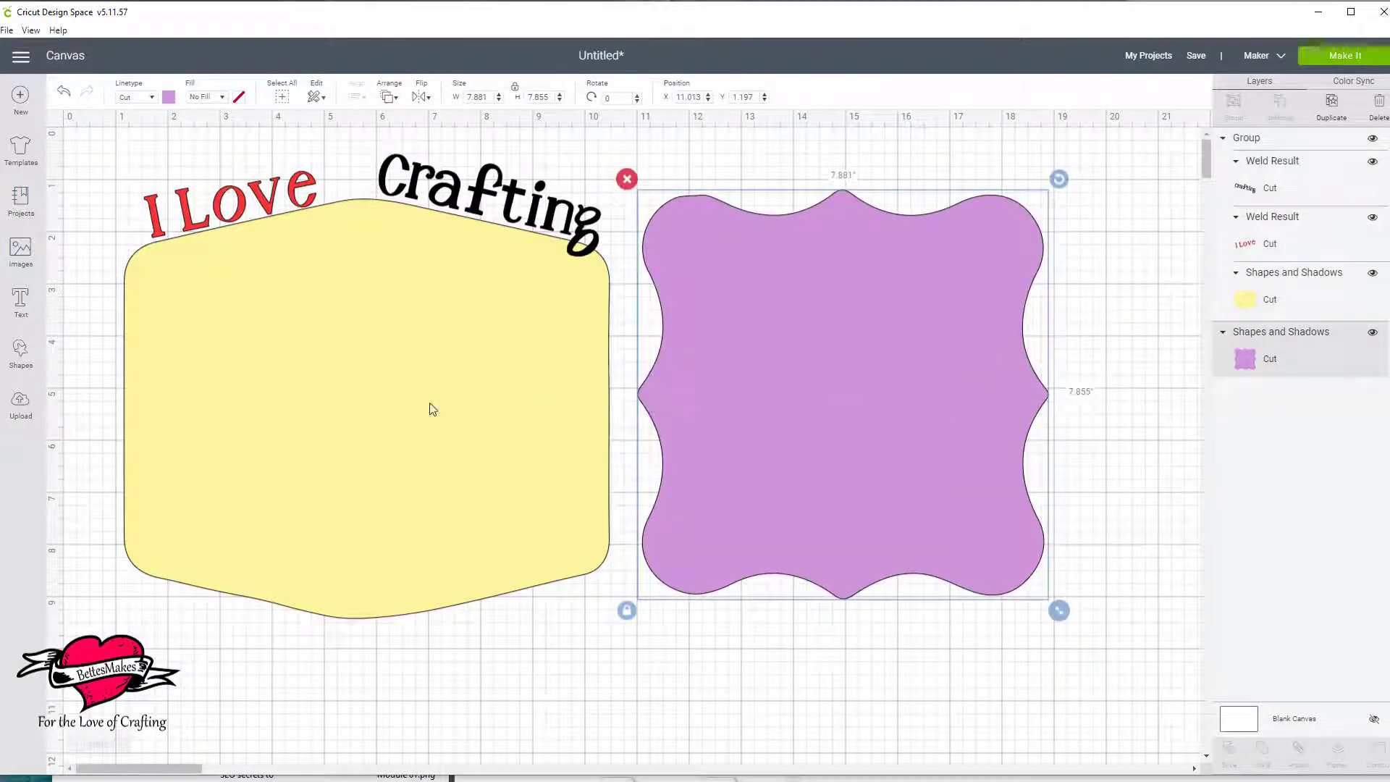
left_click(349, 373)
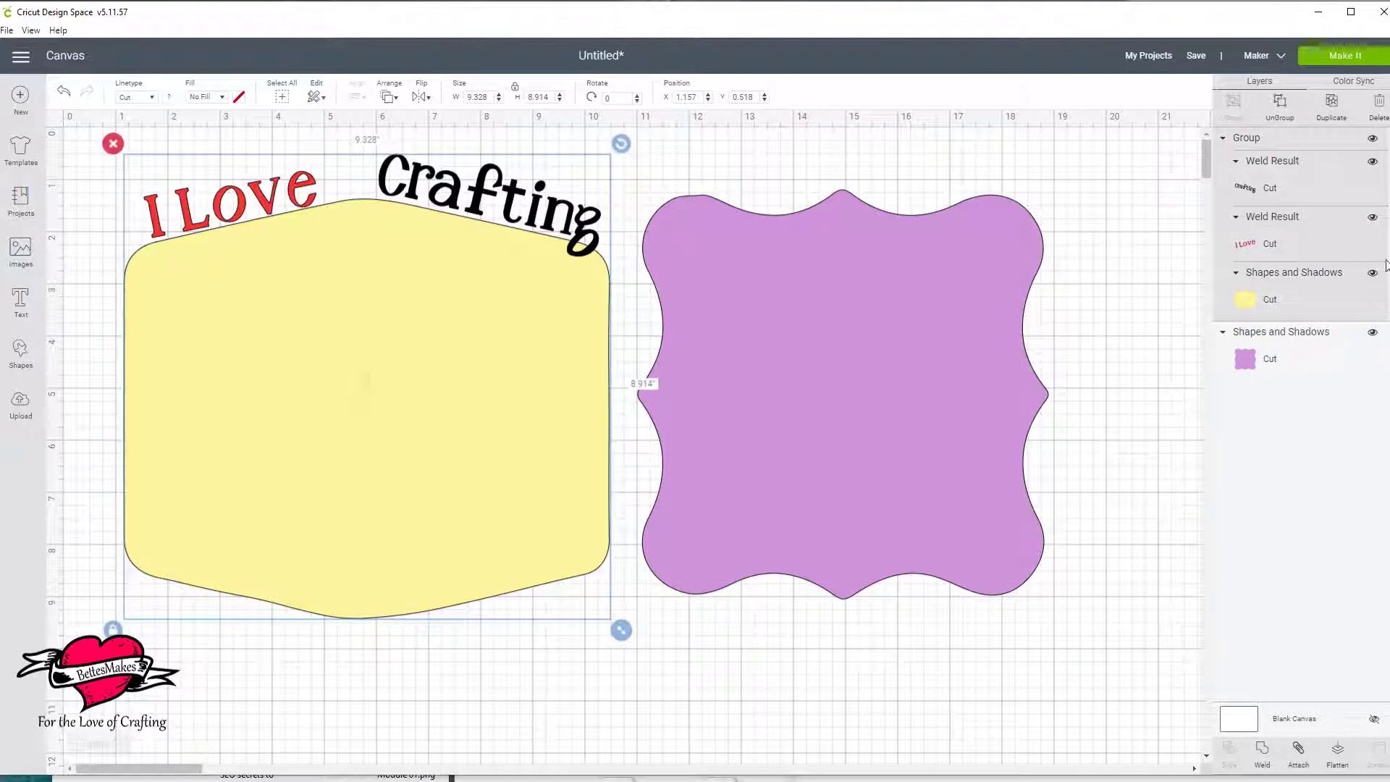
left_click(1372, 140)
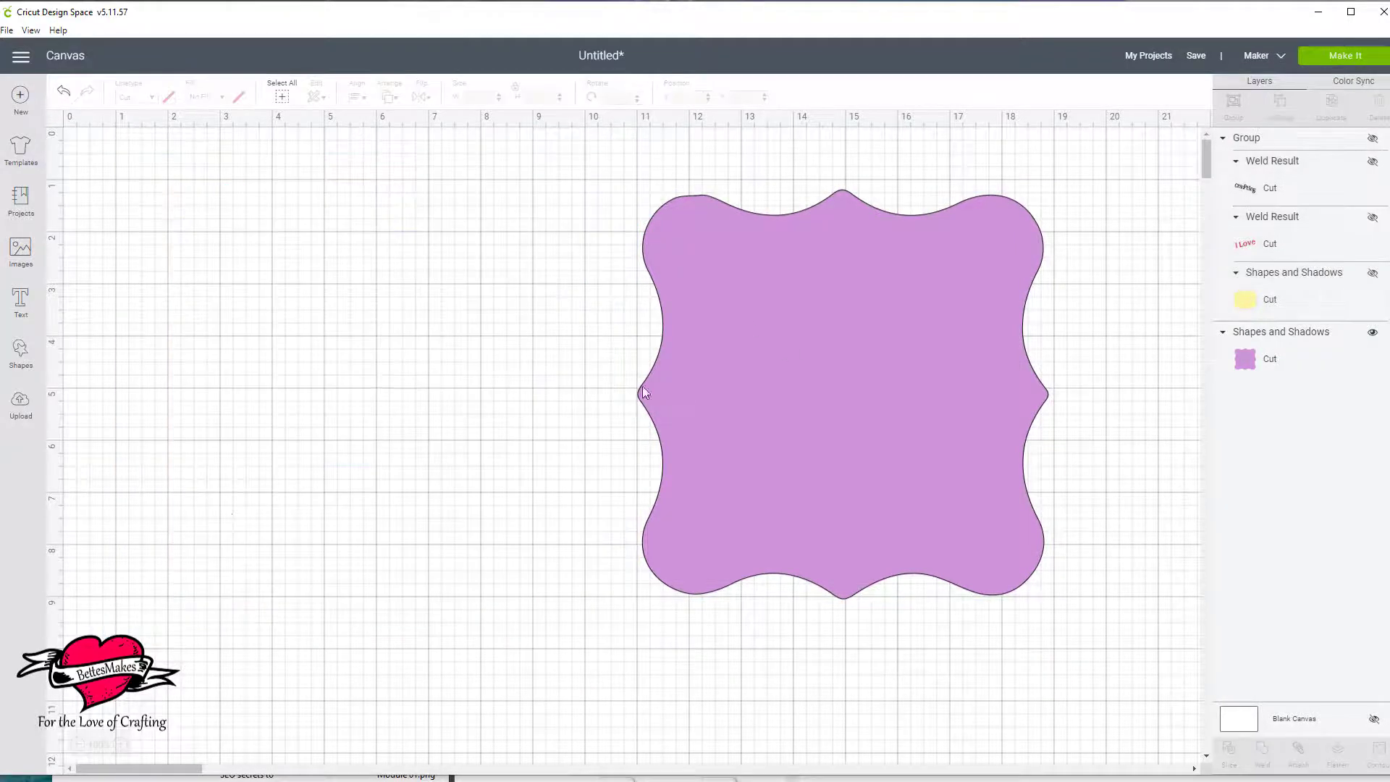
Enlarge the purple label to about 9.49 × 9.46 inches and place it at about X 1.08, Y 1.78.
left_click_drag(892, 403, 407, 375)
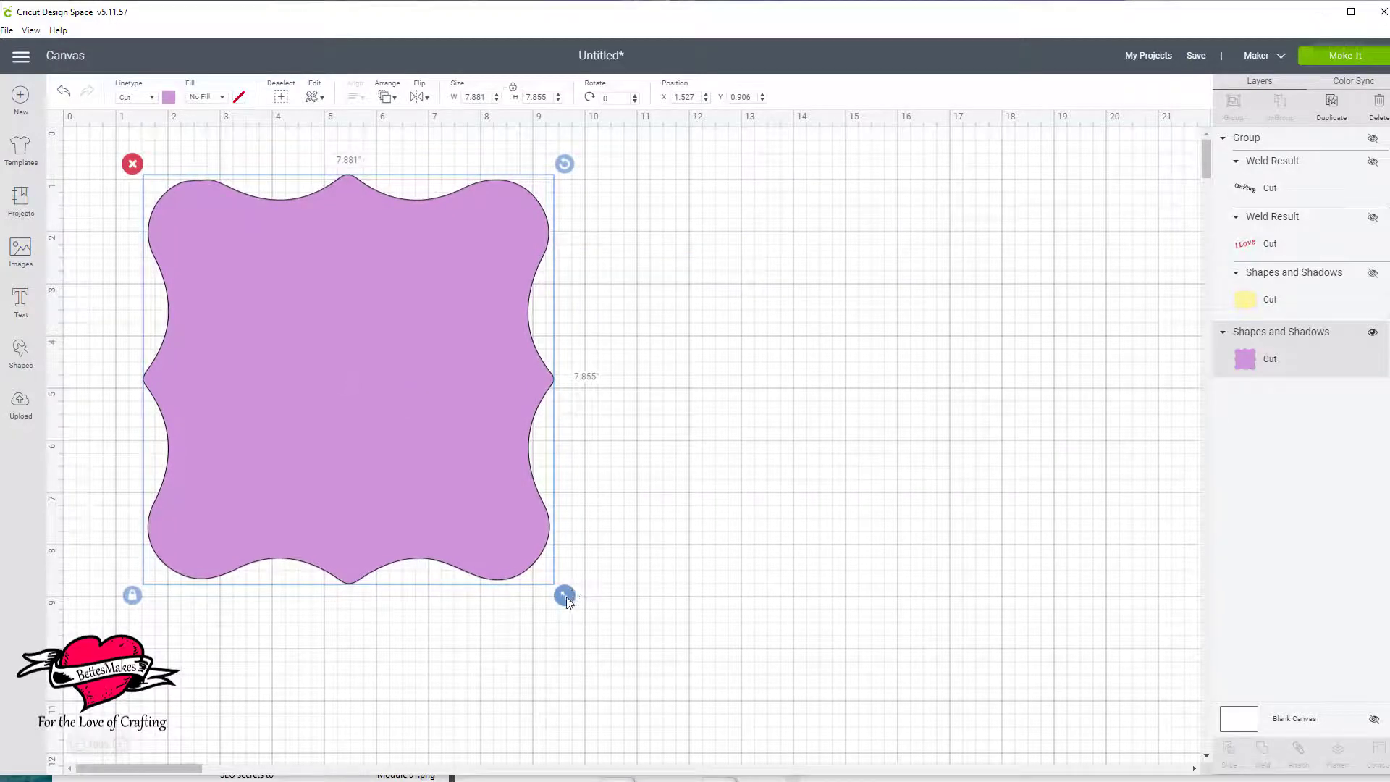
left_click_drag(565, 595, 651, 680)
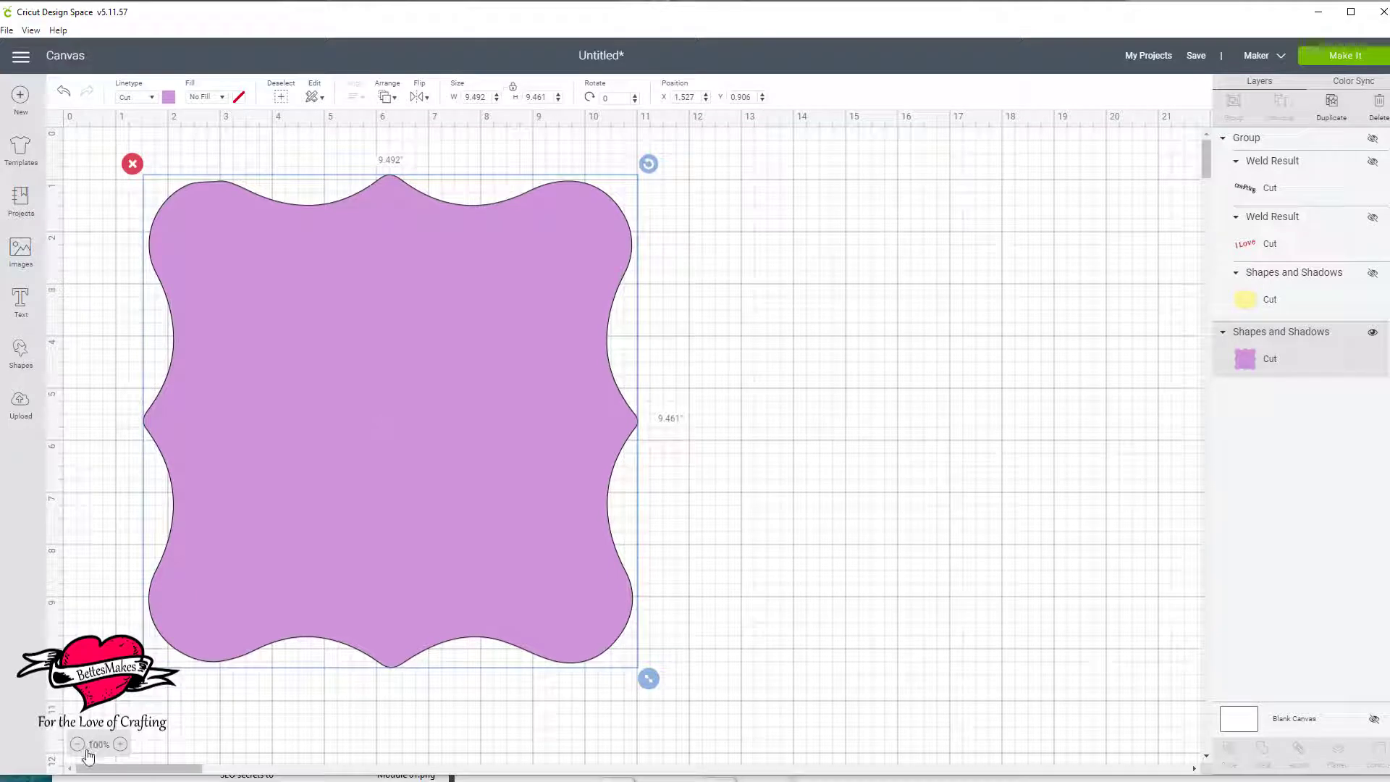
left_click(121, 745)
left_click(121, 745)
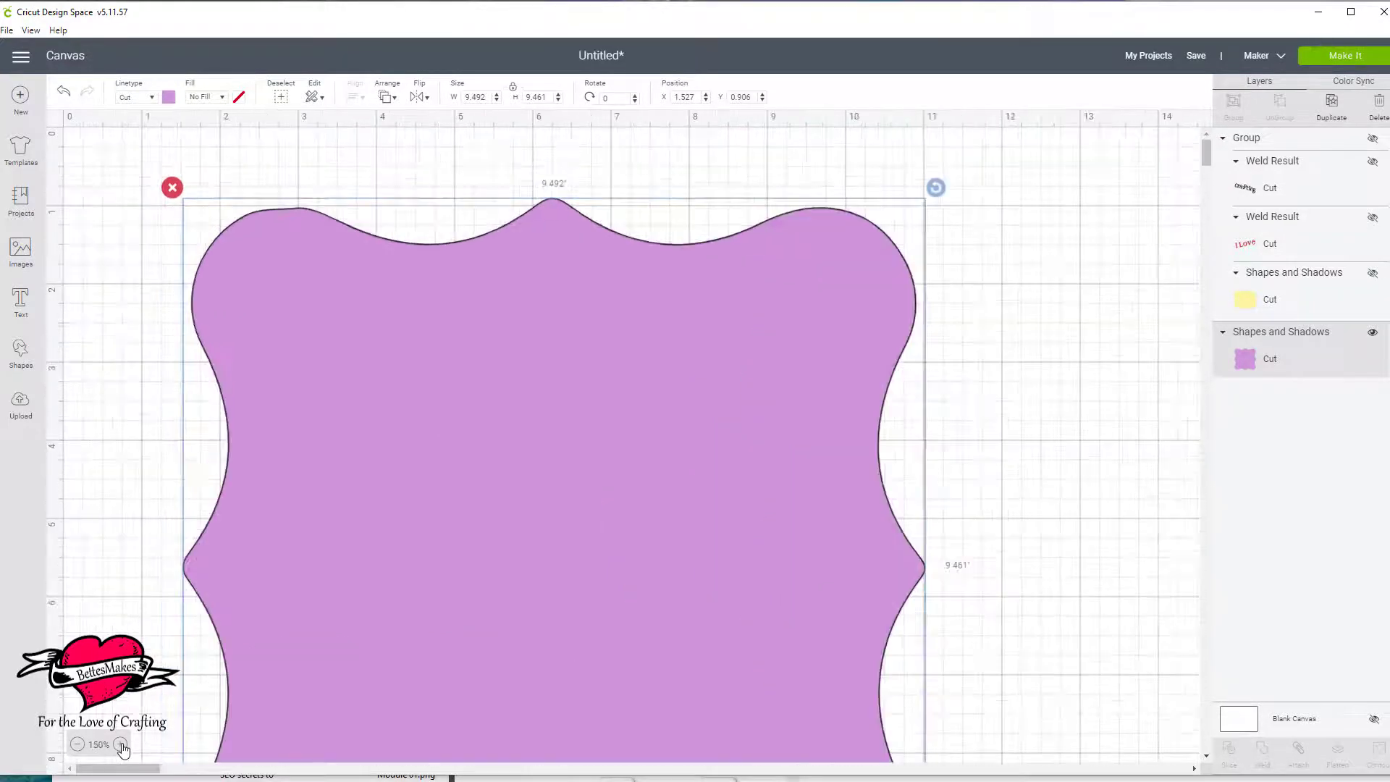
left_click(120, 745)
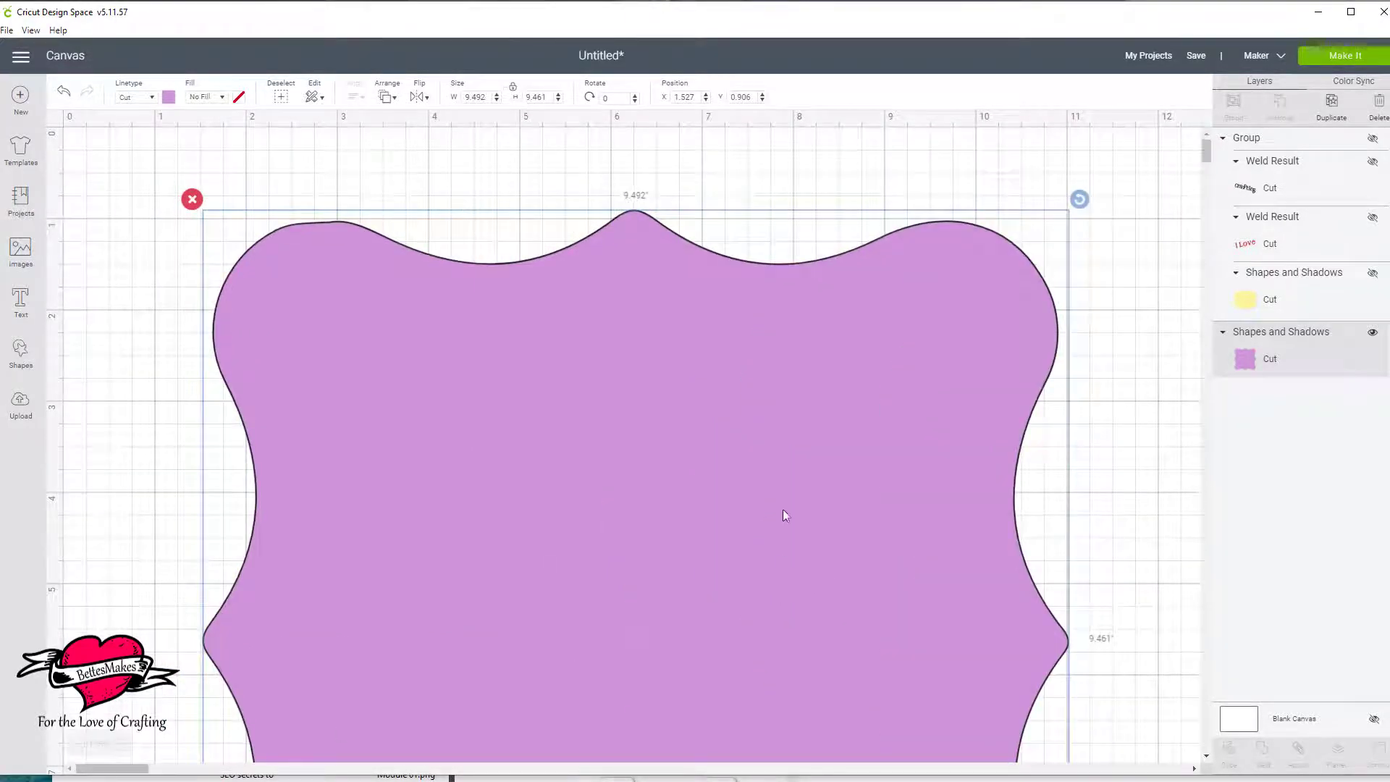
left_click(121, 745)
left_click_drag(792, 472, 748, 561)
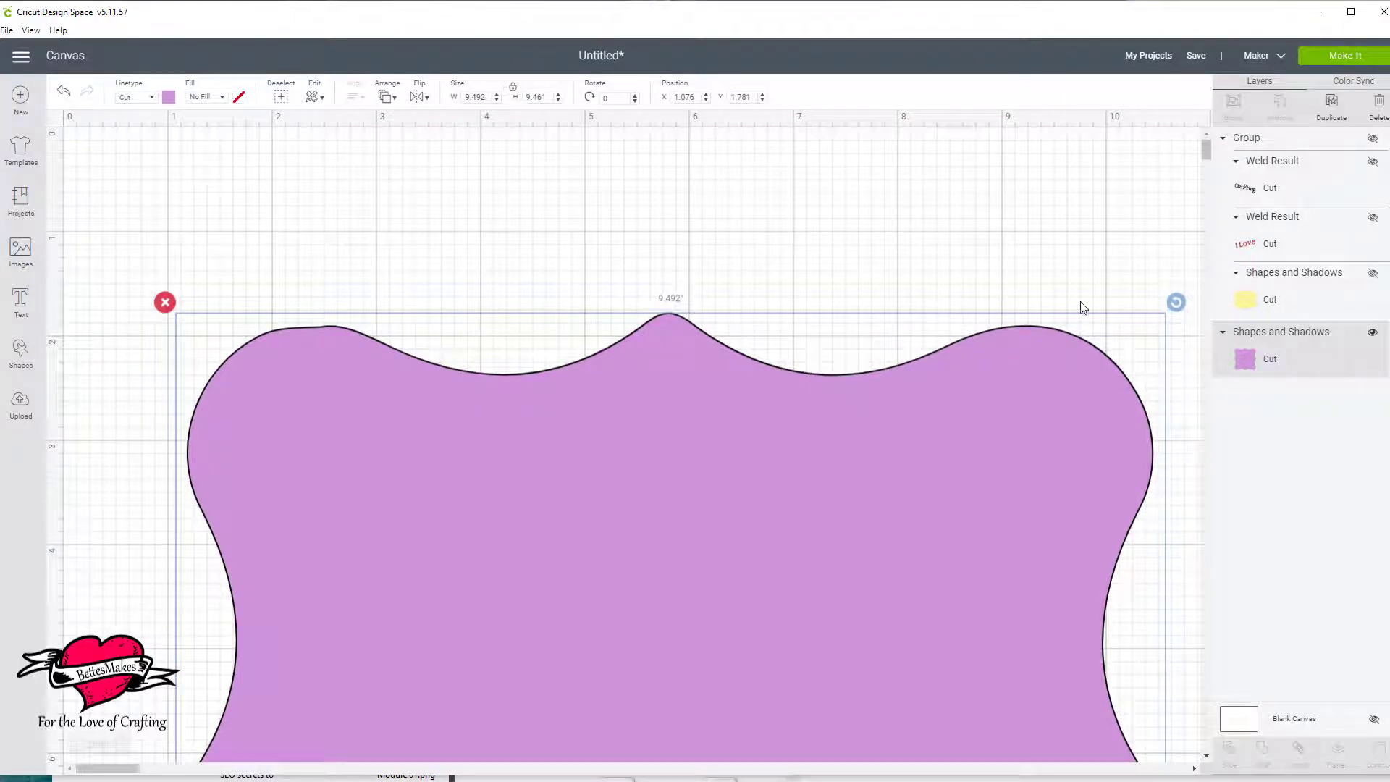
Add the text "I Love Crafting" and place it just above the purple label's upper edge.
left_click(20, 298)
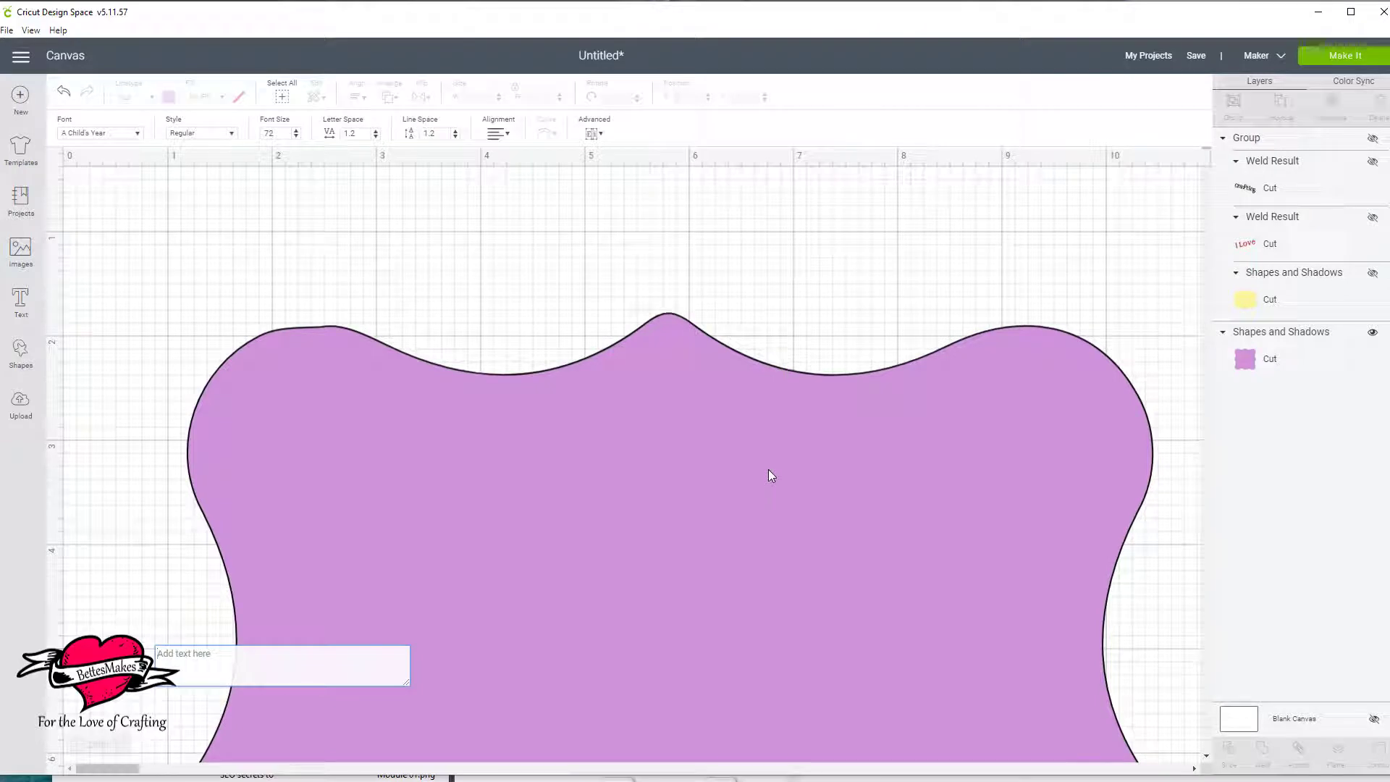
type("I Love")
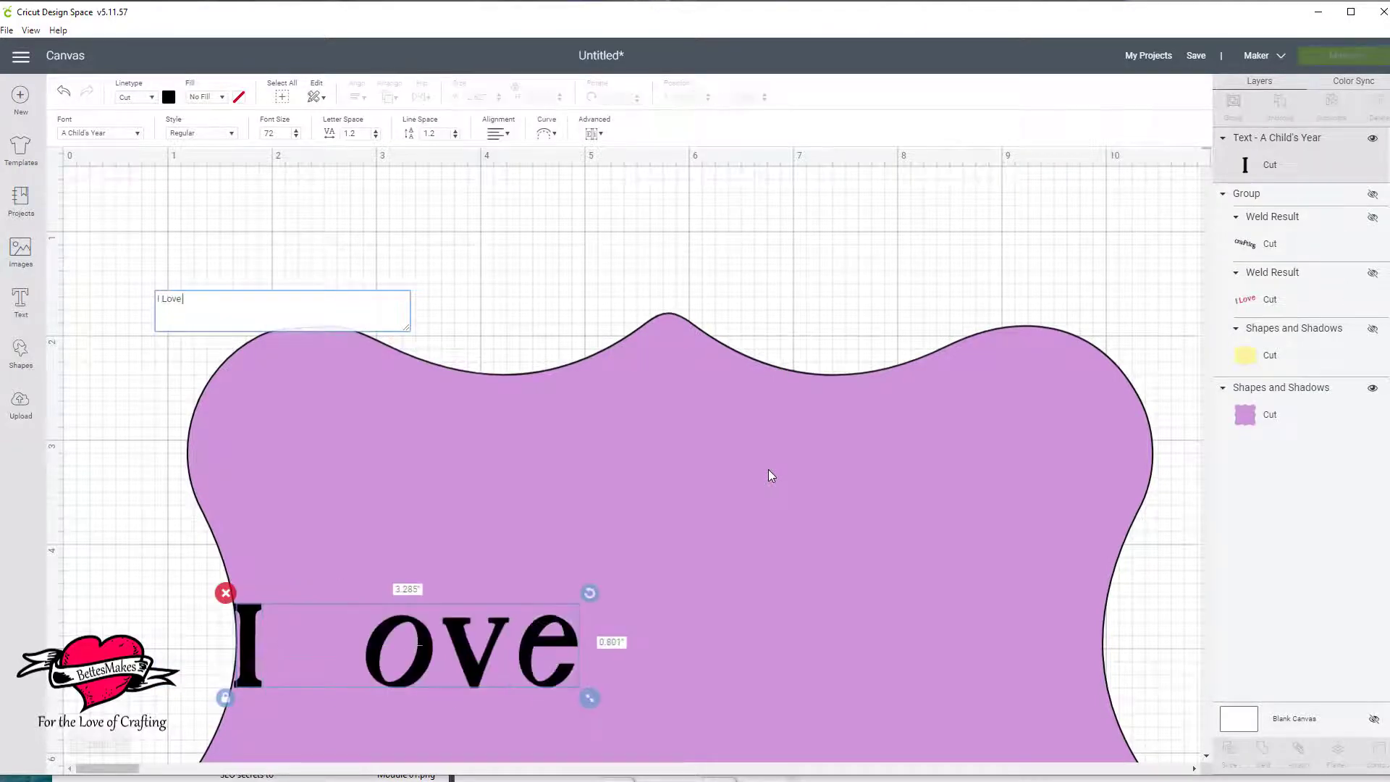
type(" Crafting")
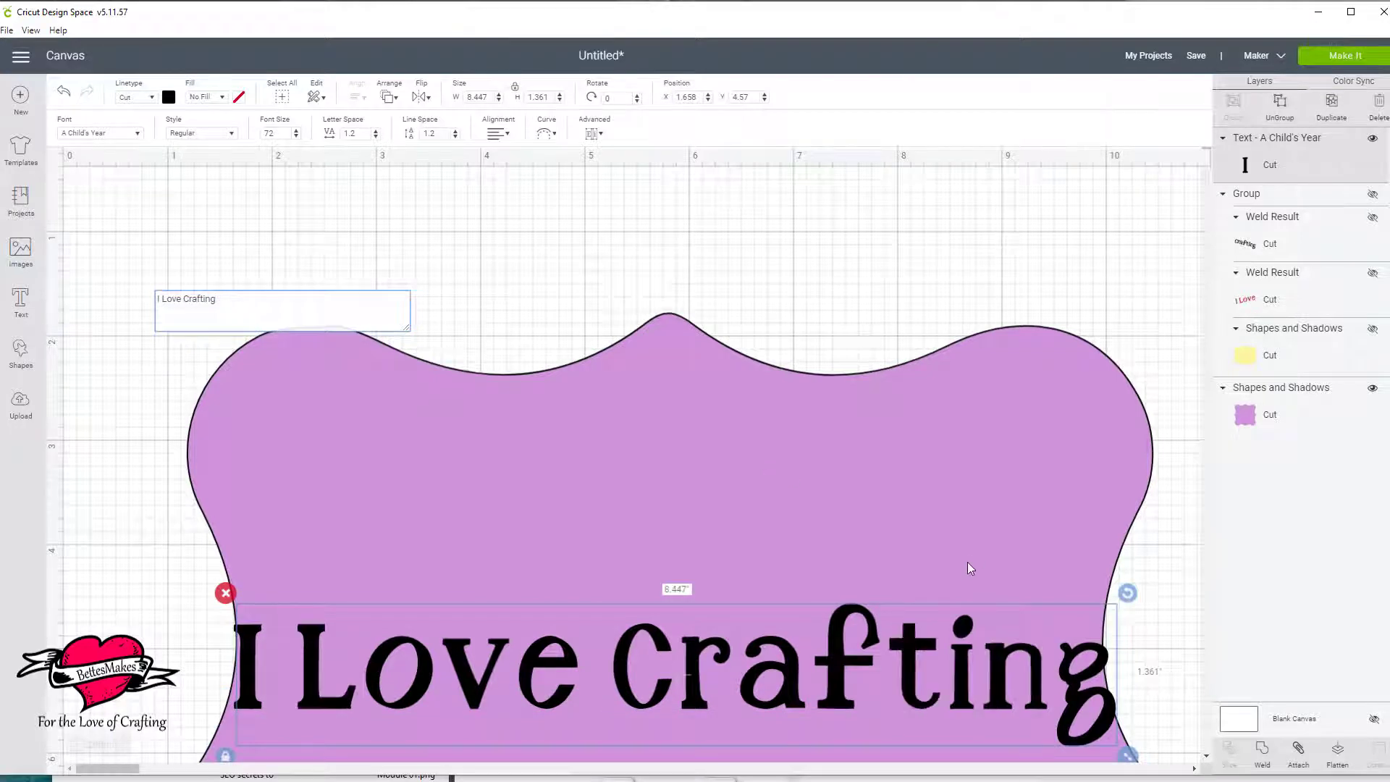
left_click_drag(952, 669, 985, 223)
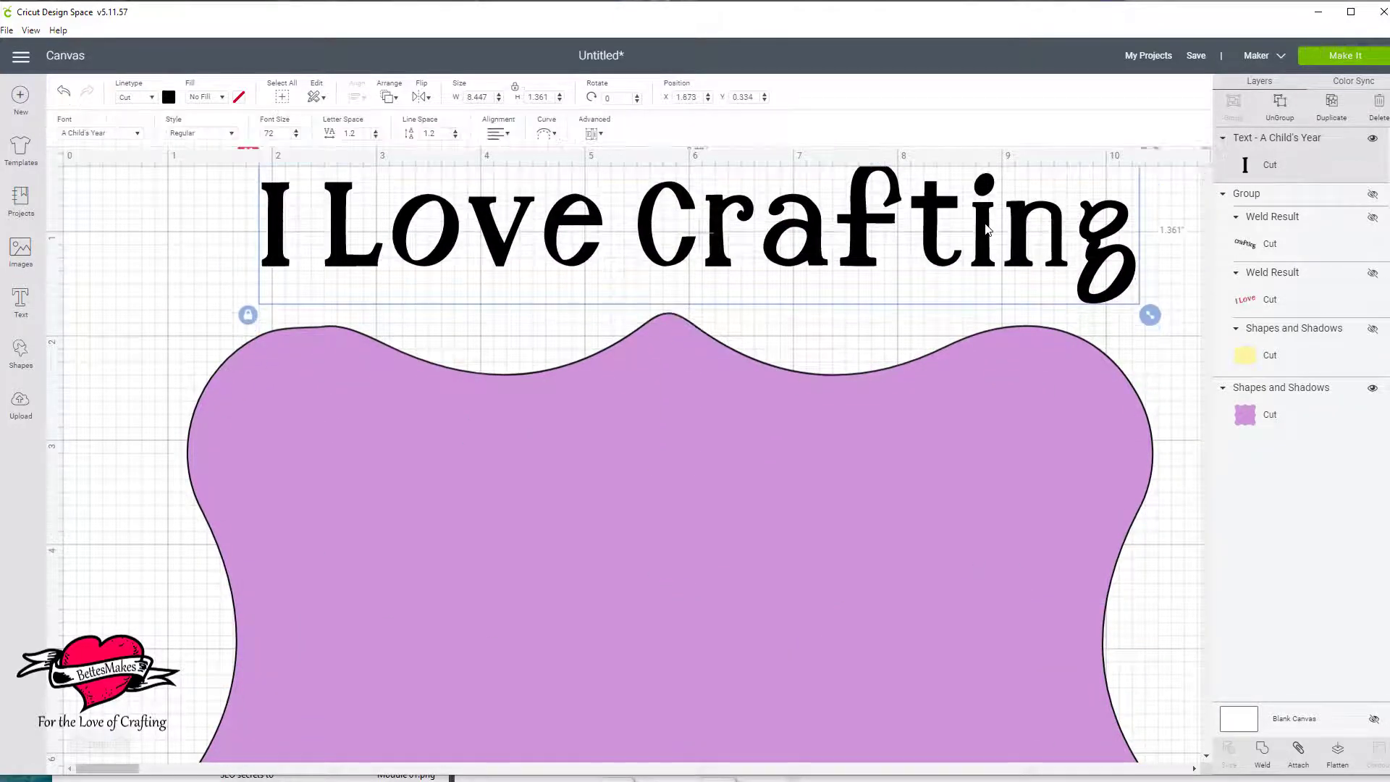
left_click_drag(568, 270, 573, 288)
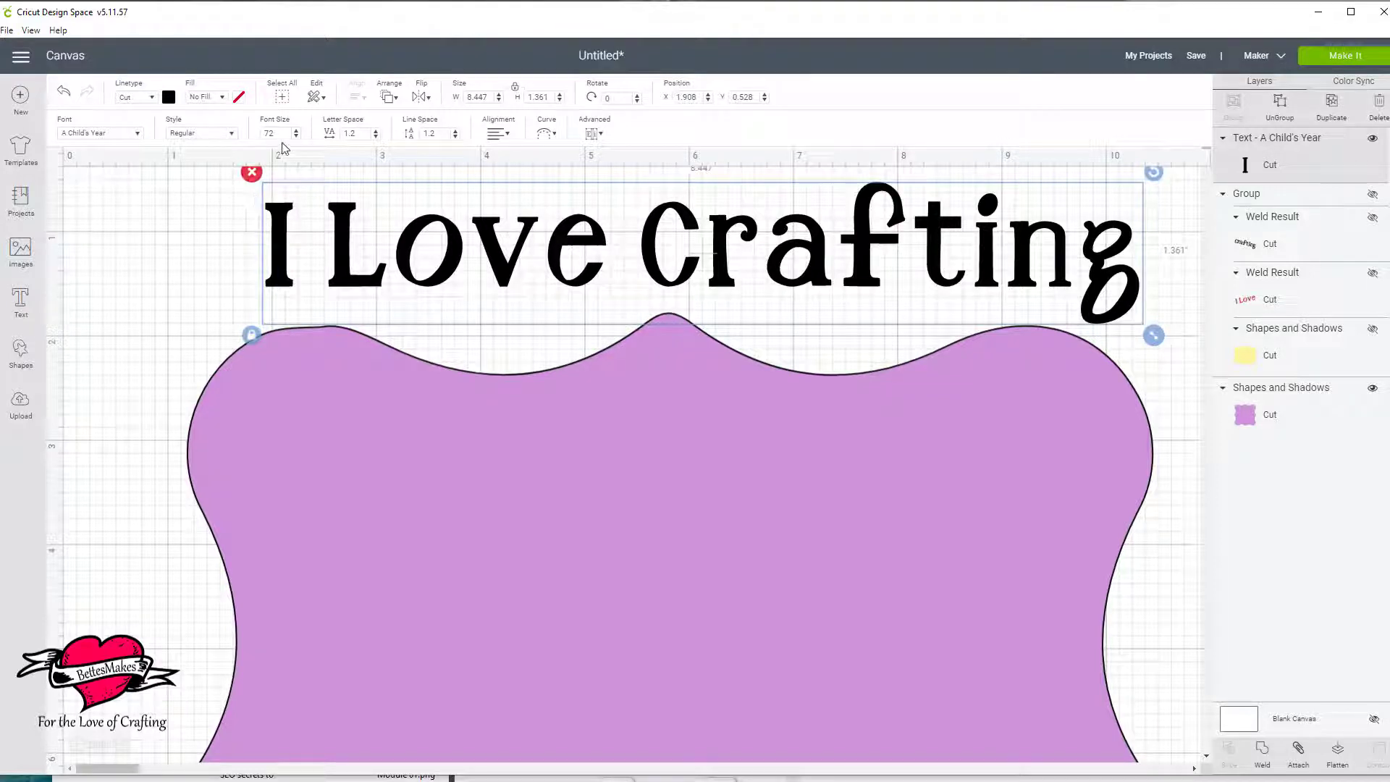
Set the text's font size to 60 and centre it above the purple label at about X 2.59, Y 0.56.
double_click(263, 132)
type("60")
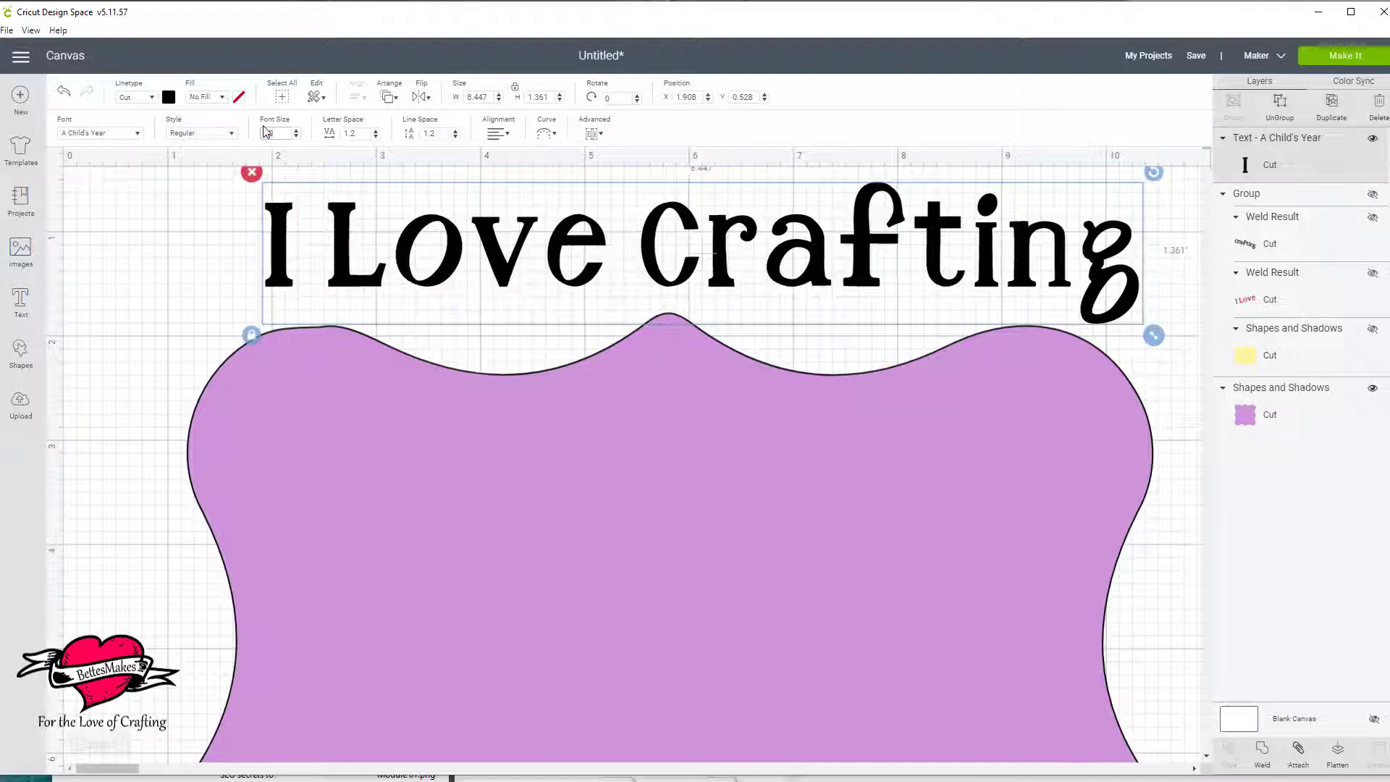
key("Return")
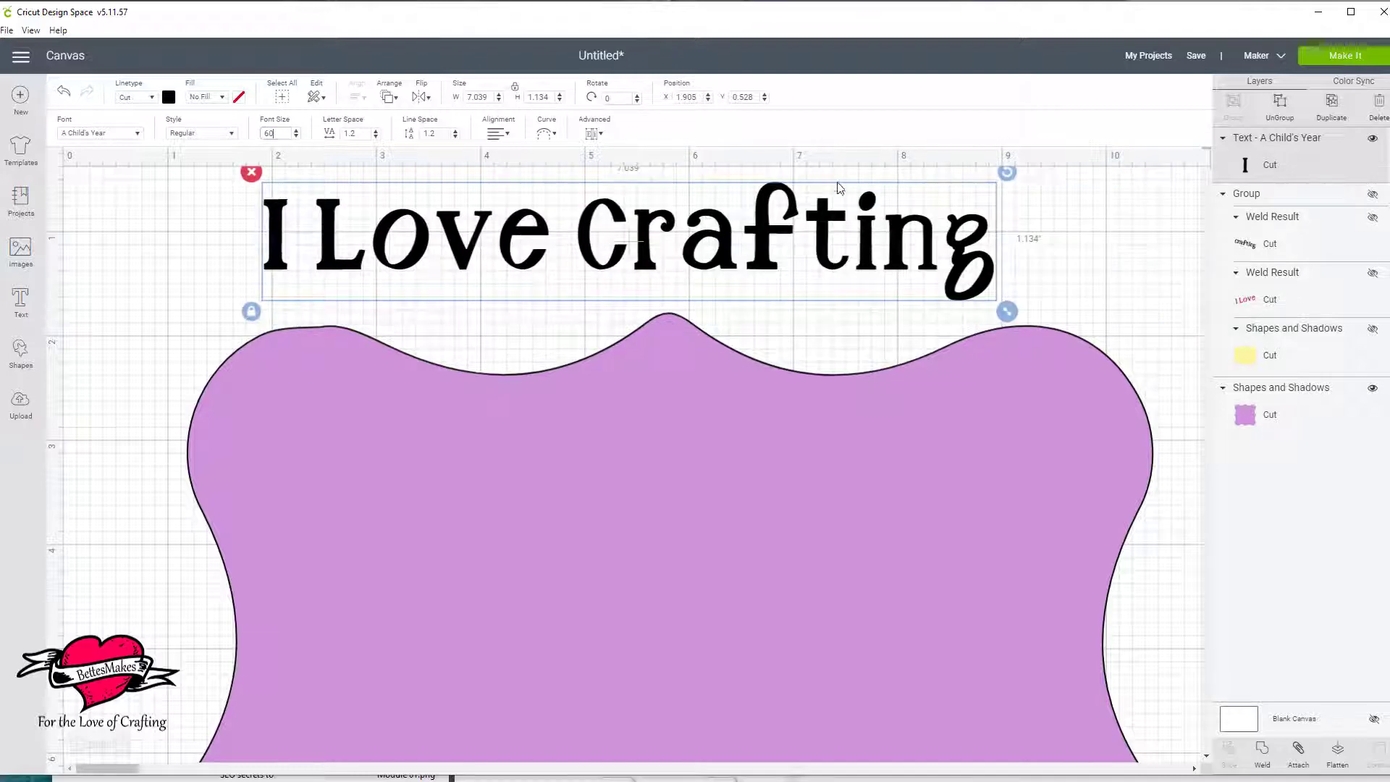
left_click_drag(780, 265, 850, 270)
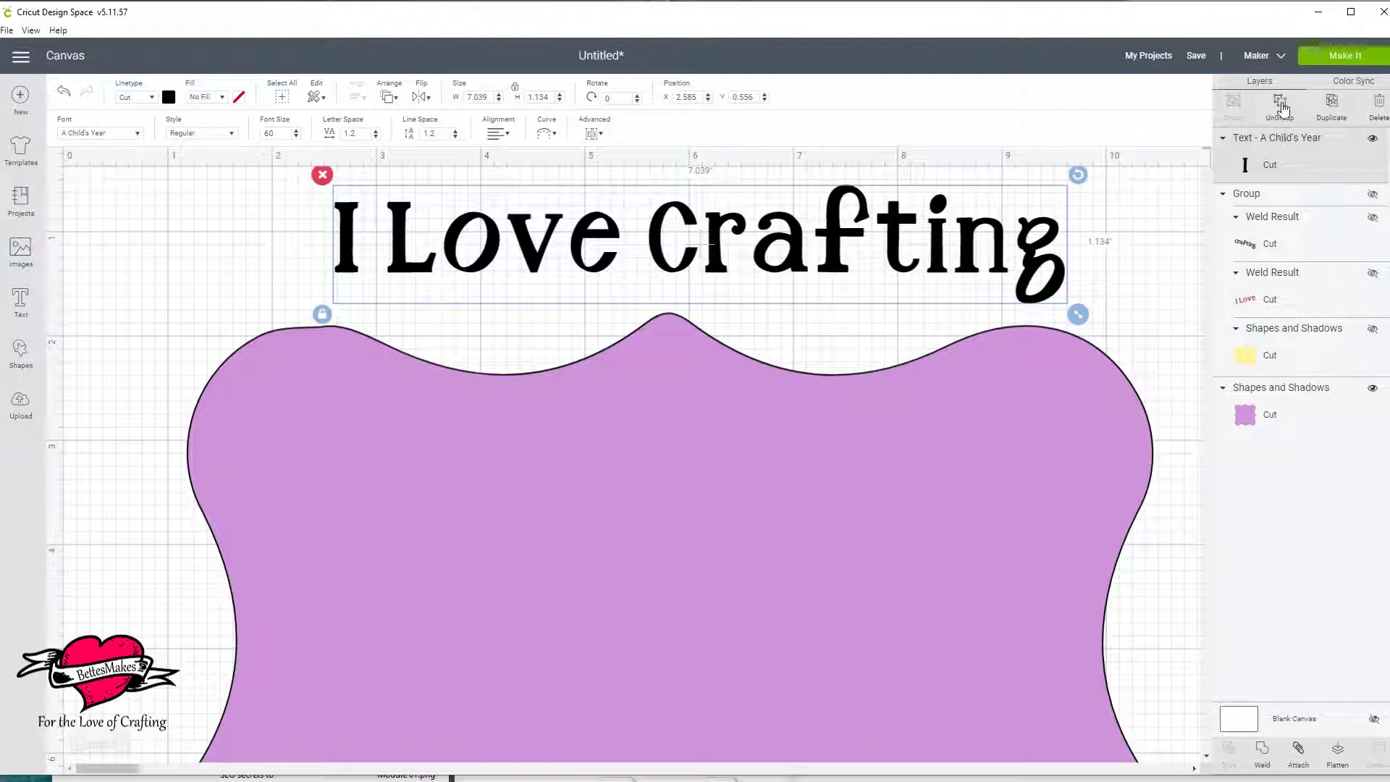
Ungroup "I Love Crafting" into individual letters and move the letters of "Love" closer together.
left_click(1280, 105)
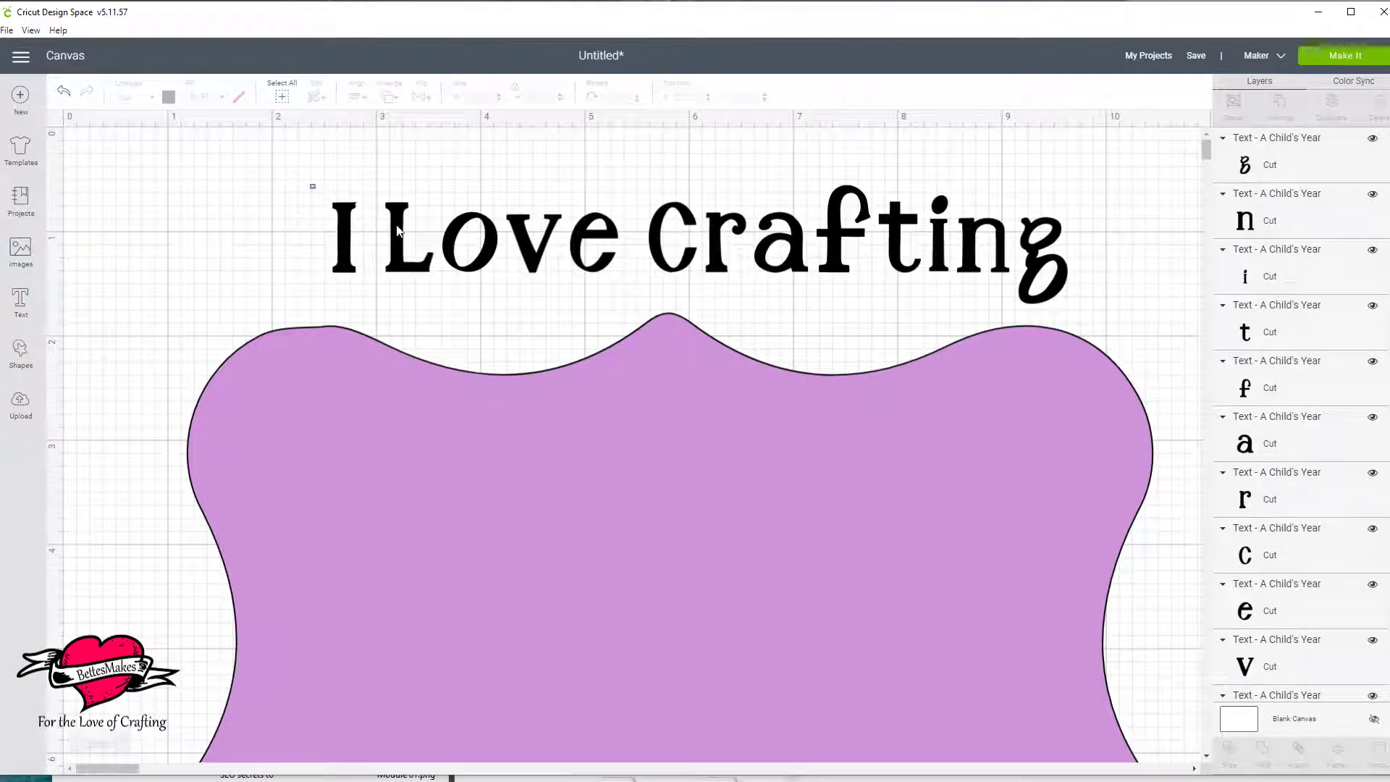
left_click_drag(396, 230, 599, 263)
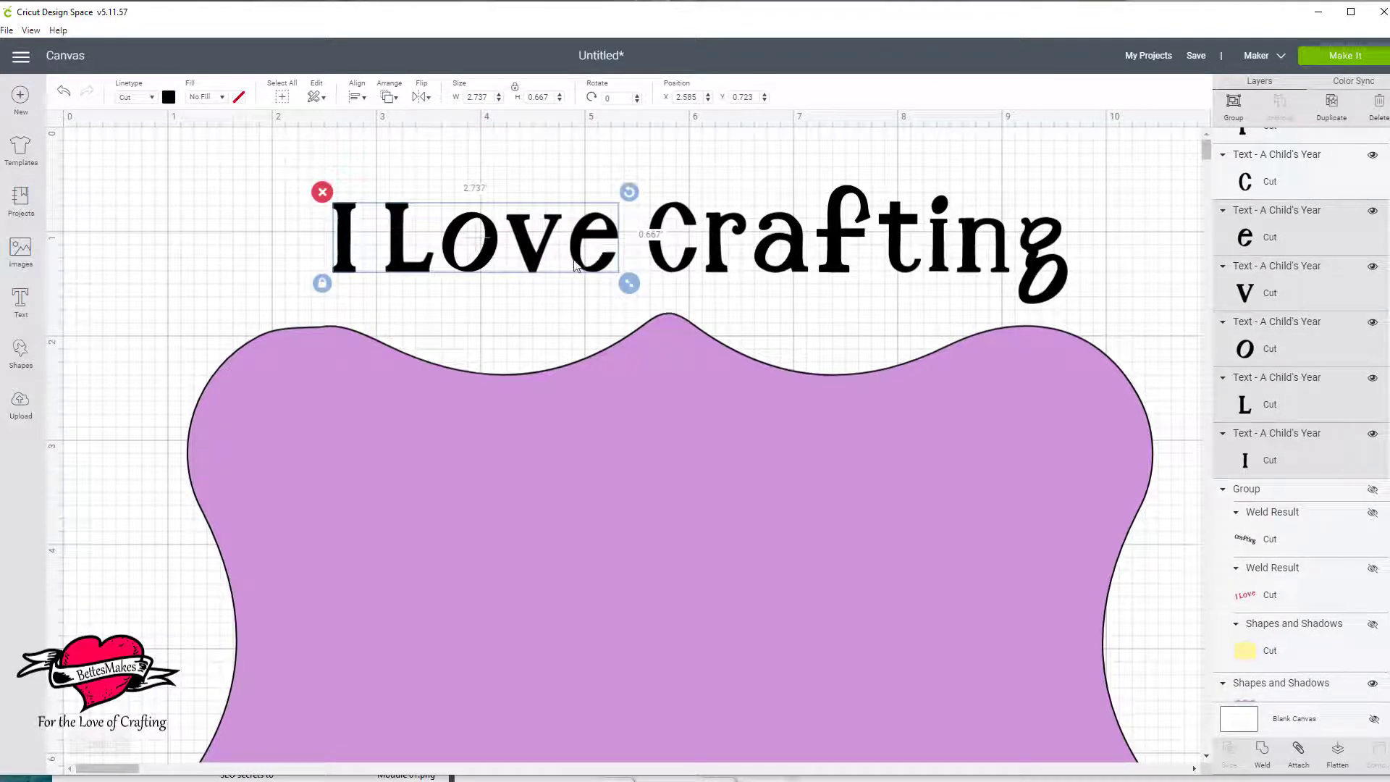
left_click(531, 312)
left_click(585, 273)
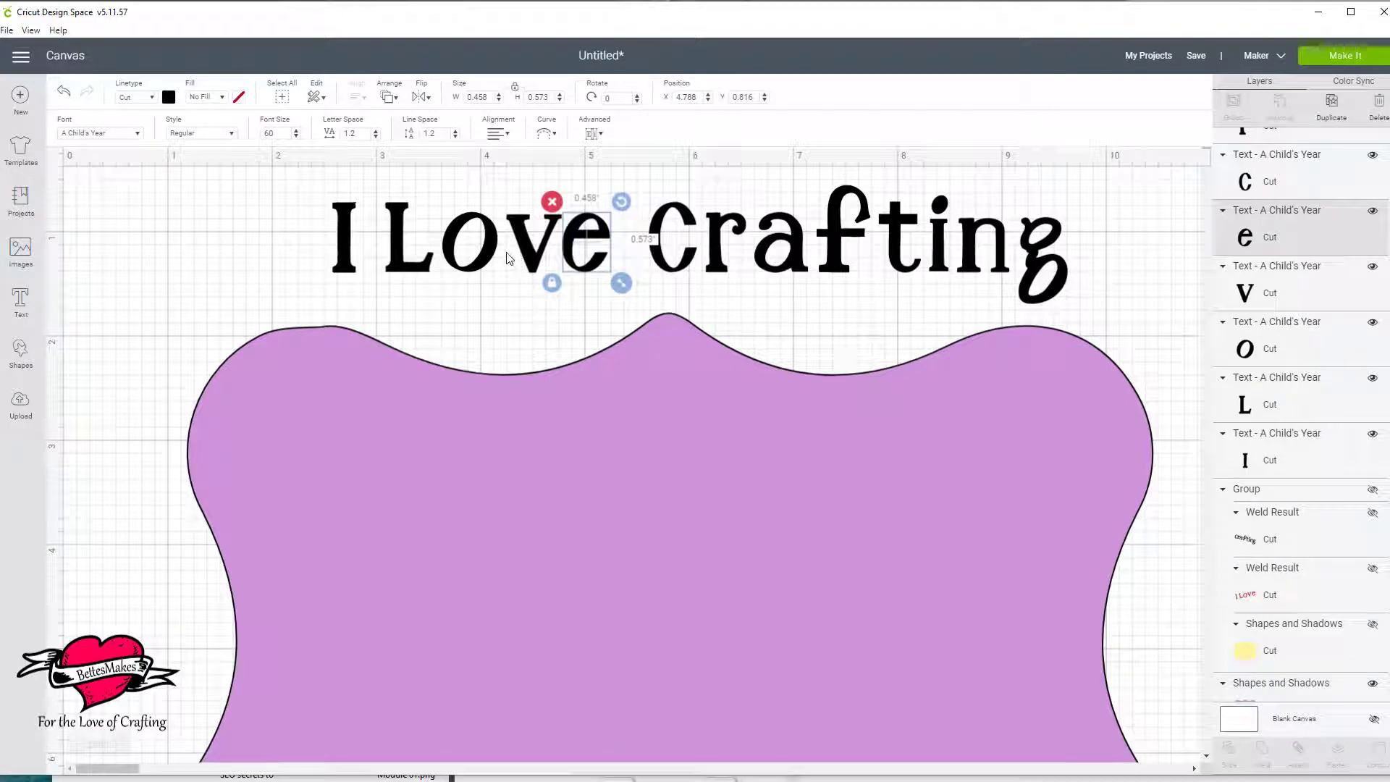
left_click_drag(497, 258, 505, 256)
left_click_drag(414, 268, 430, 266)
left_click(326, 254)
Change the colour of all the "I Love" letters to light green.
left_click_drag(298, 178, 591, 274)
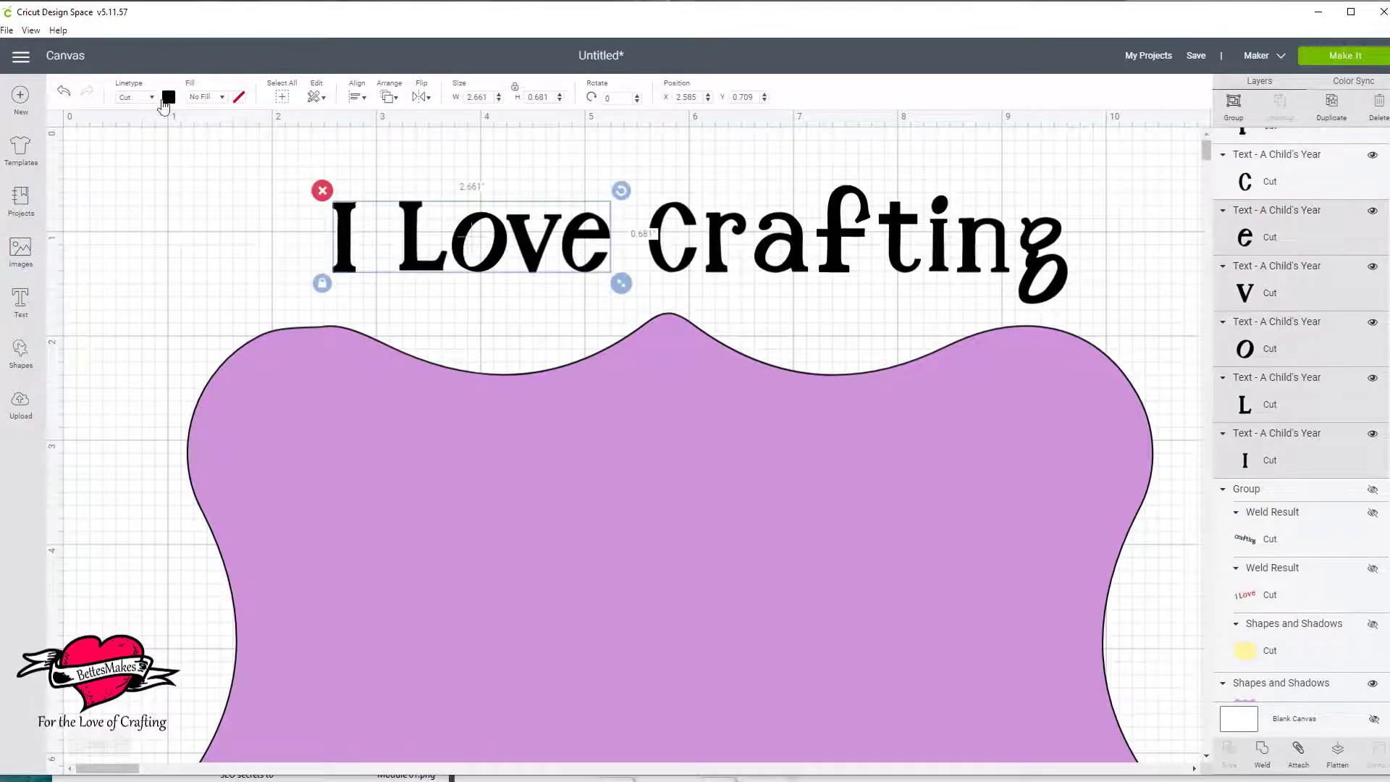
left_click(169, 97)
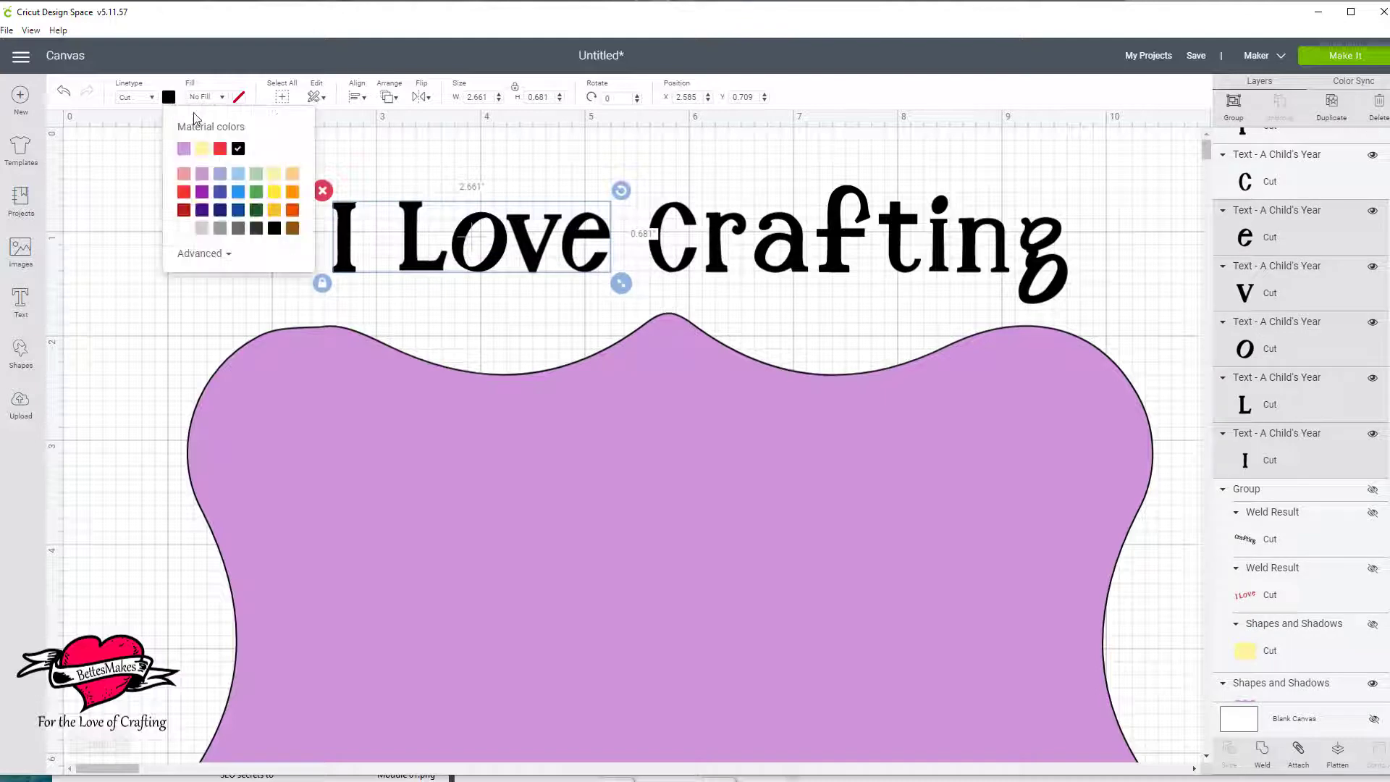
left_click(257, 149)
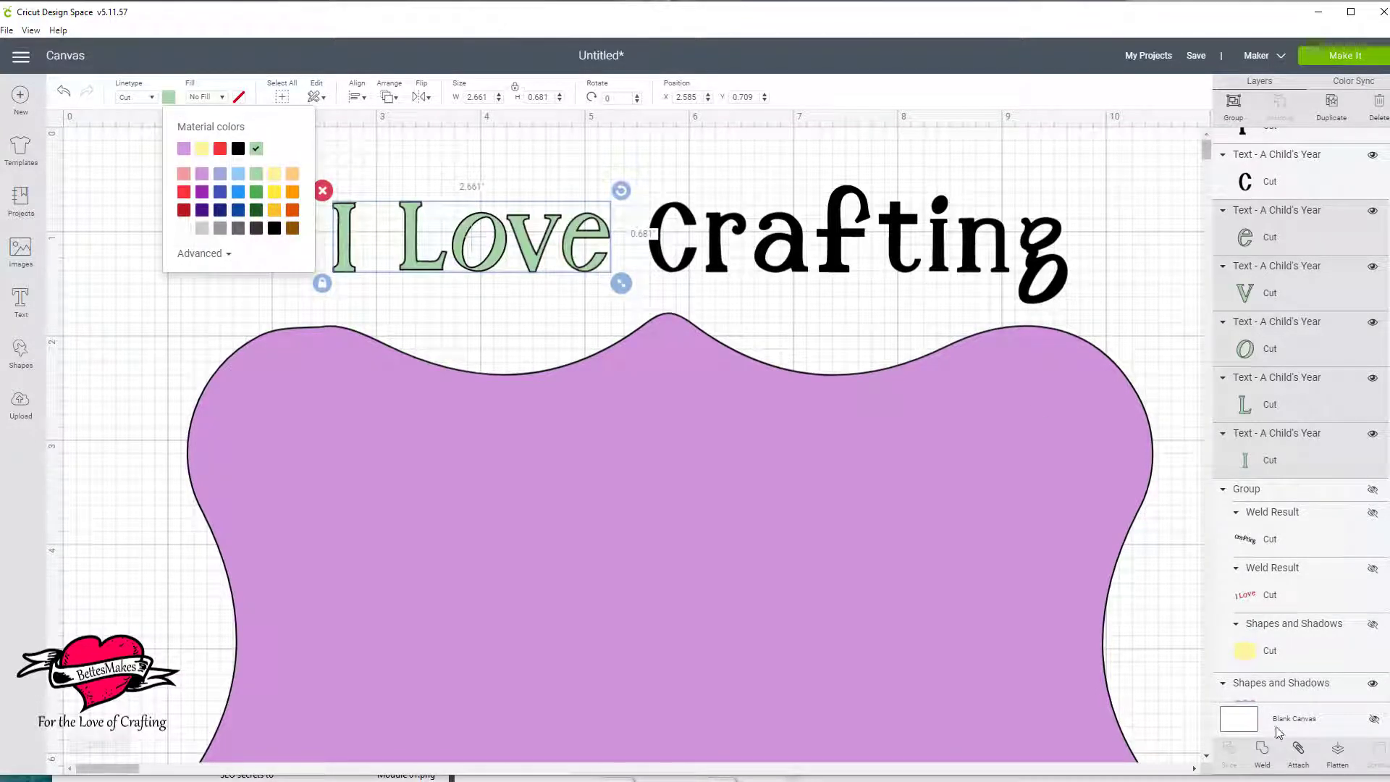
left_click(1032, 720)
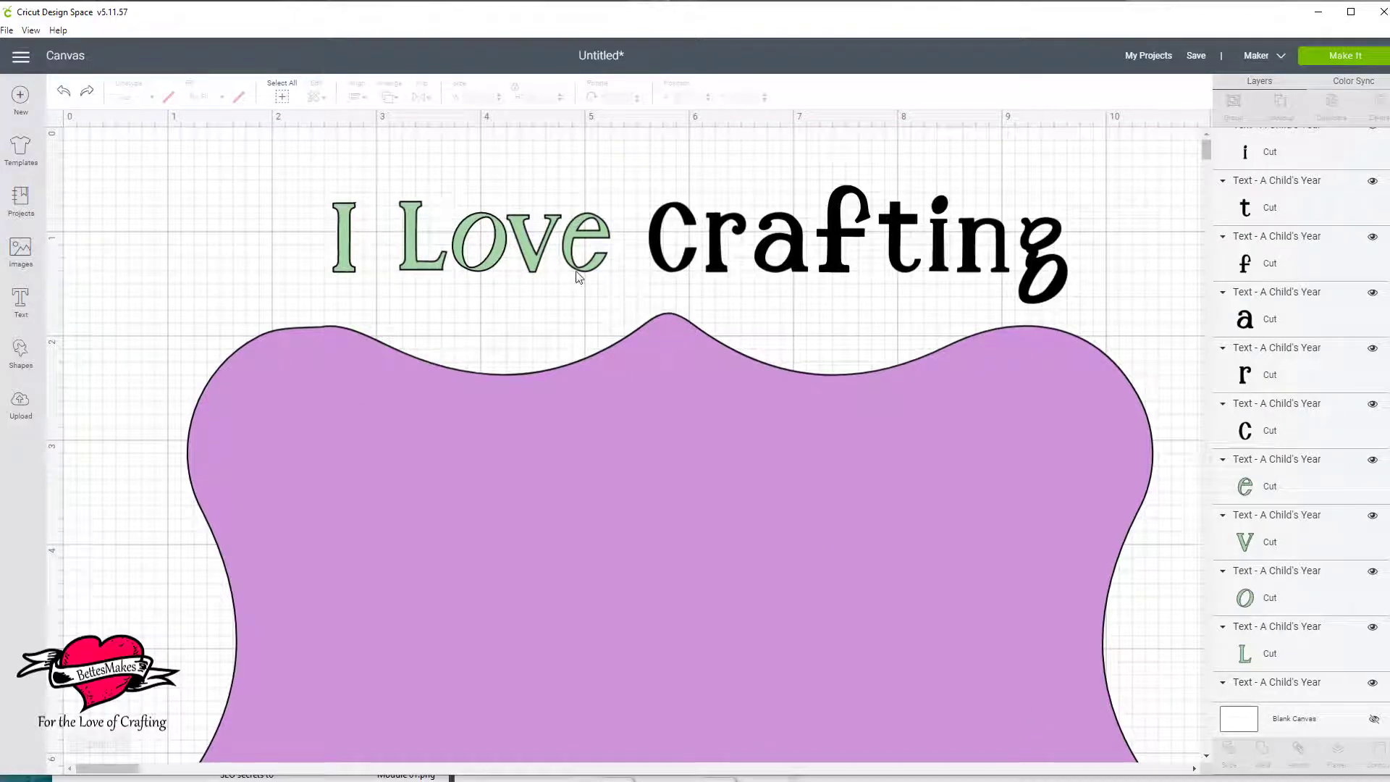
Tilt the "e" and "v" to follow the purple label's first dip and place them with the upright "o" just above its edge.
left_click_drag(583, 269, 605, 333)
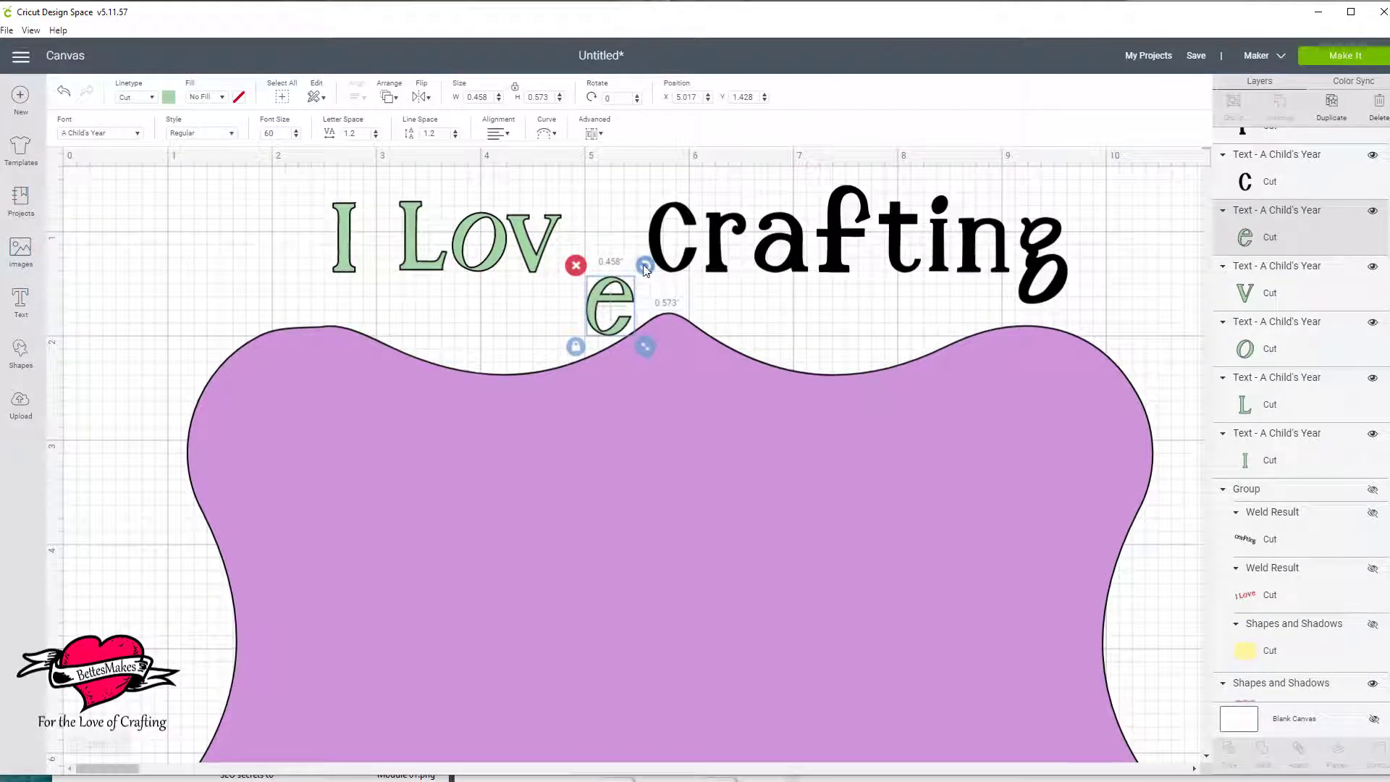
left_click_drag(646, 269, 631, 233)
left_click_drag(537, 270, 554, 355)
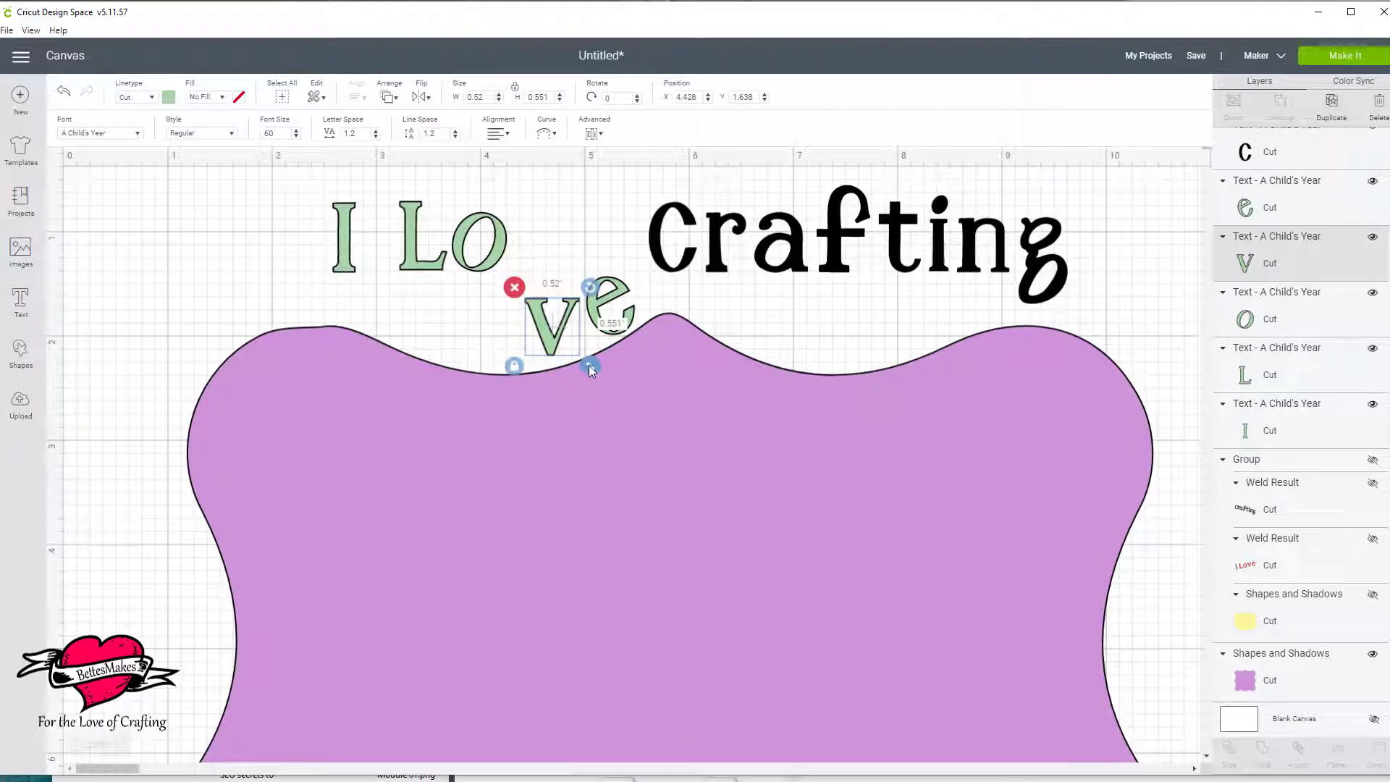
left_click_drag(591, 292, 580, 264)
left_click_drag(556, 343, 571, 348)
left_click_drag(484, 269, 513, 368)
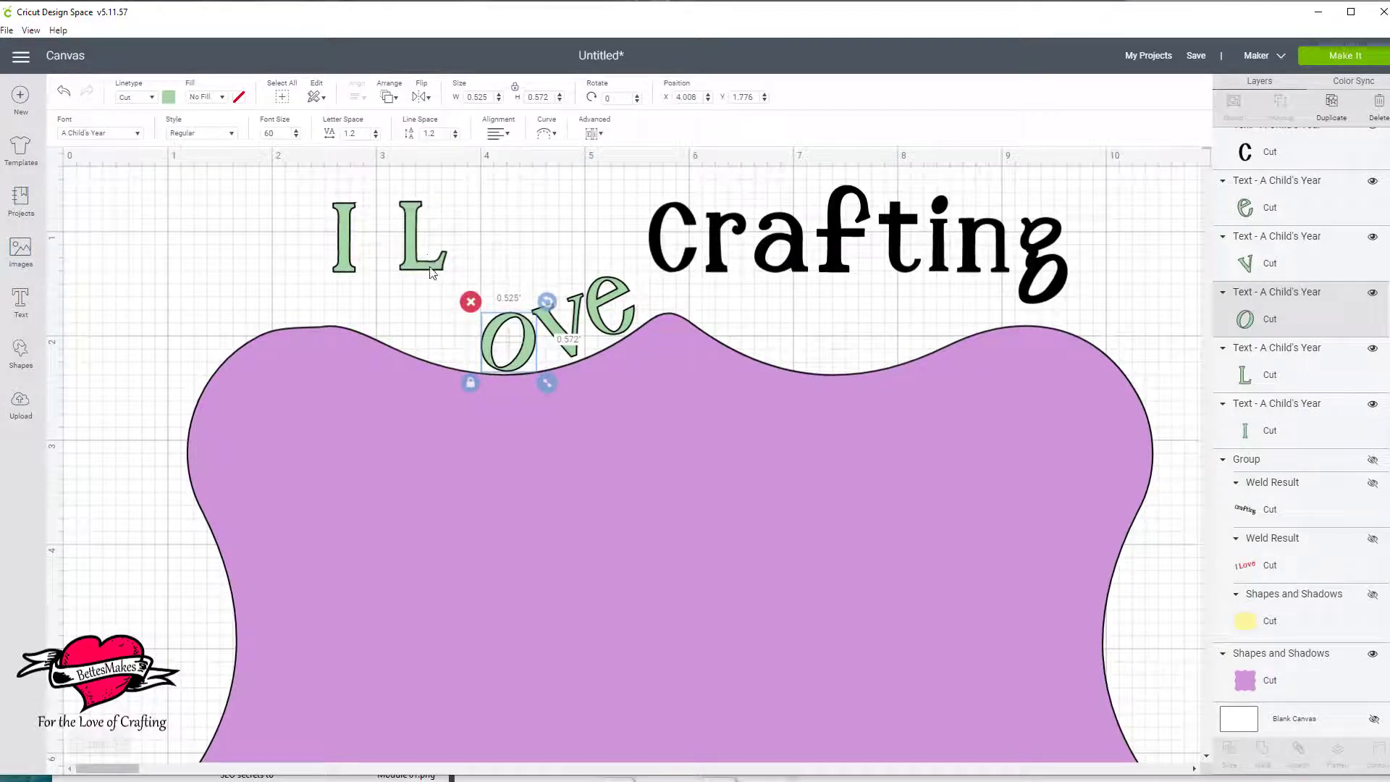
Place the "L" beside the "o" at about X 3.48, Y 1.55 and rotate it to about 17° to match the label's slope.
left_click_drag(431, 272, 442, 353)
left_click_drag(468, 269, 485, 290)
left_click_drag(431, 346, 457, 358)
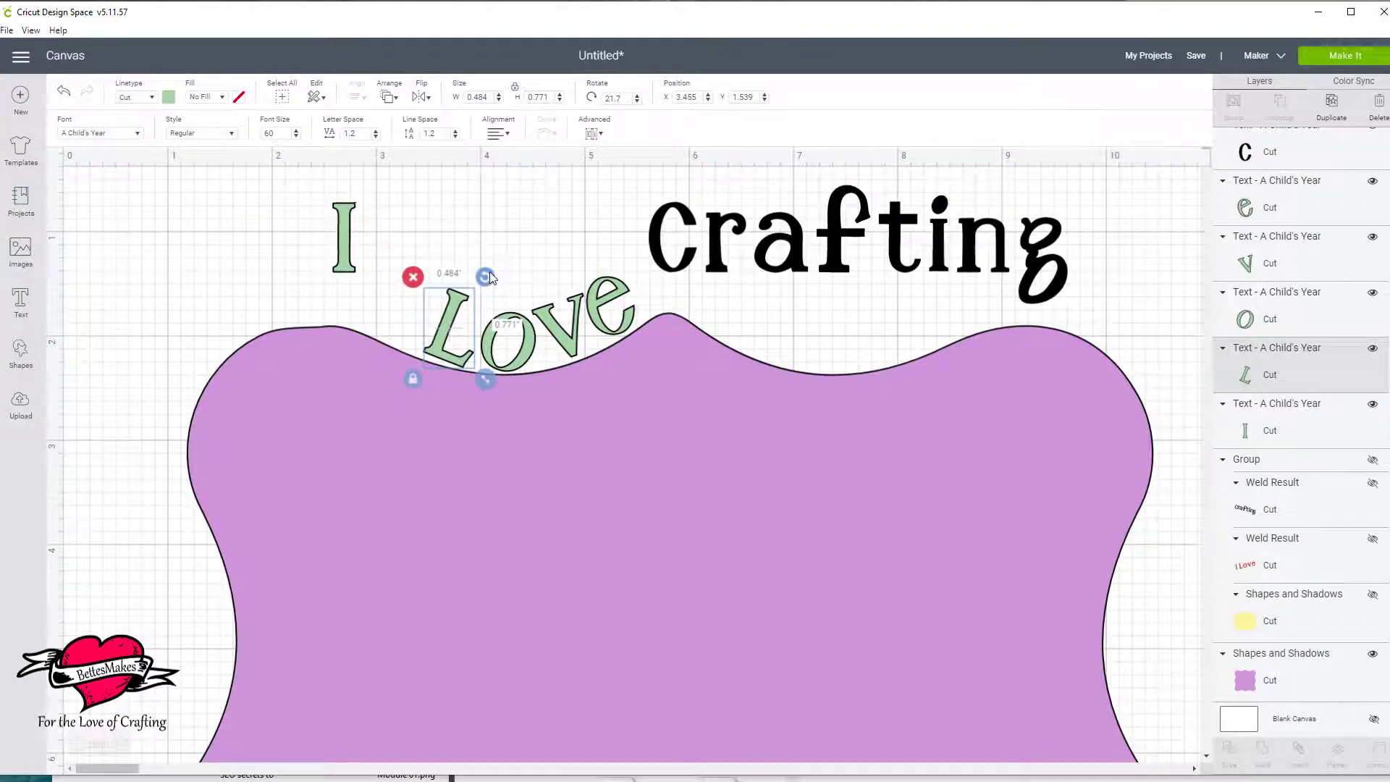
left_click_drag(489, 284, 491, 276)
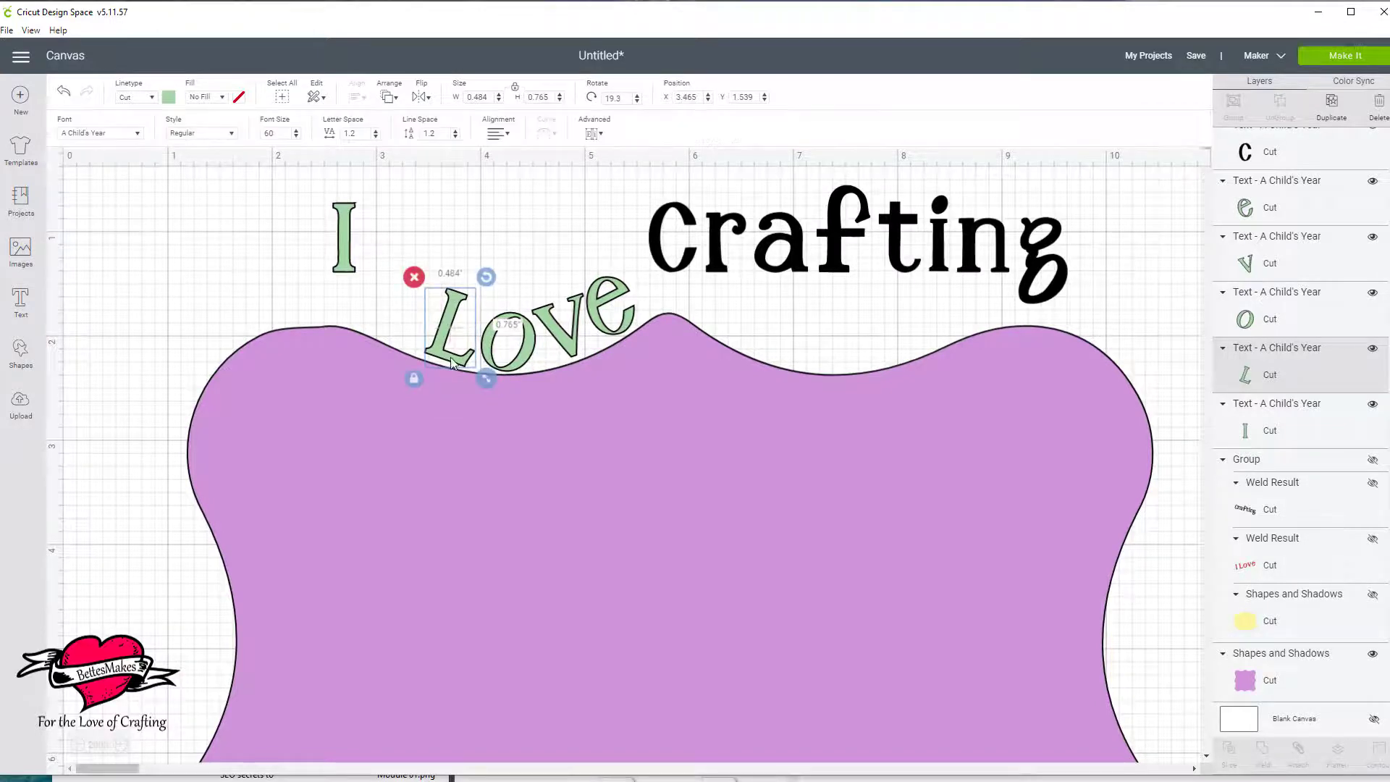
left_click_drag(453, 362, 456, 364)
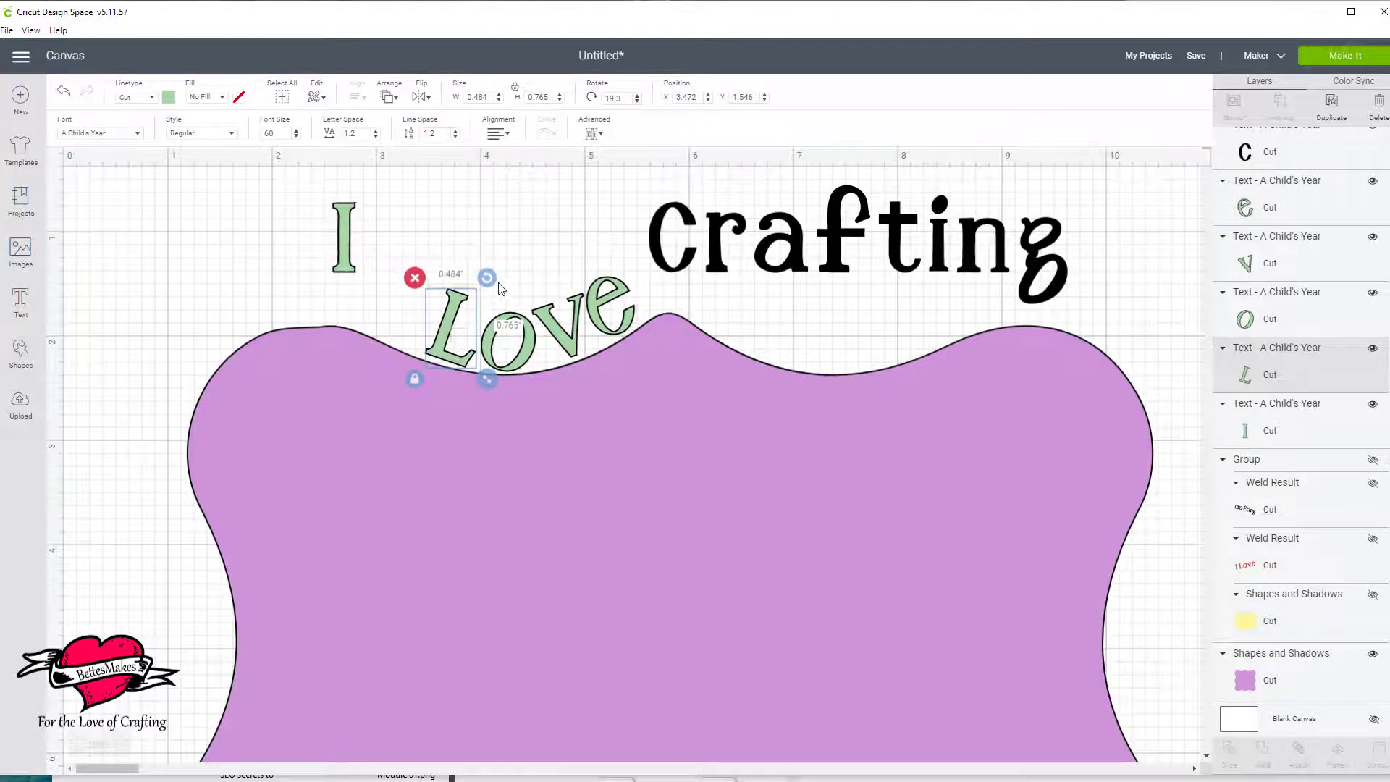
left_click_drag(490, 279, 489, 277)
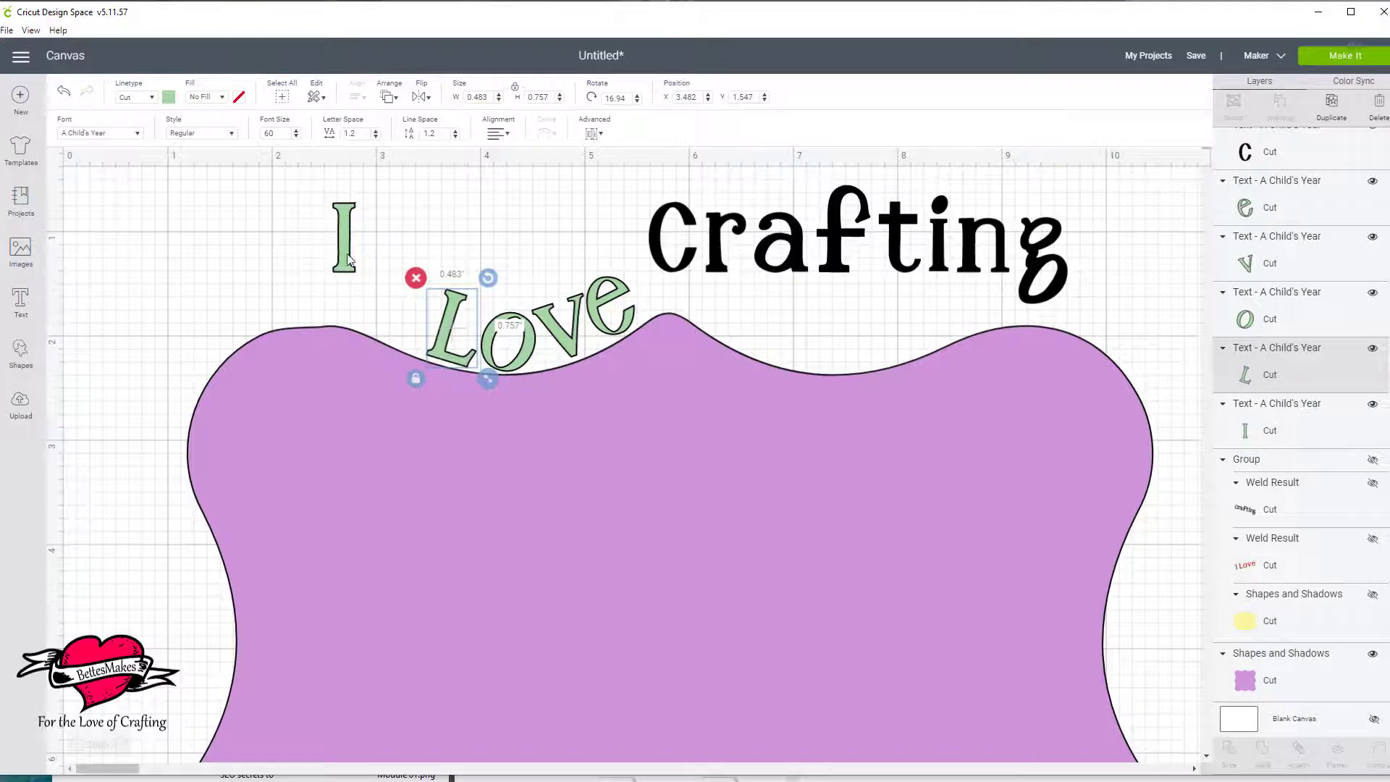
Place the "I" before the "L" on the label's edge and rotate it to about 24.5°.
left_click_drag(346, 253, 388, 322)
left_click_drag(403, 253, 403, 310)
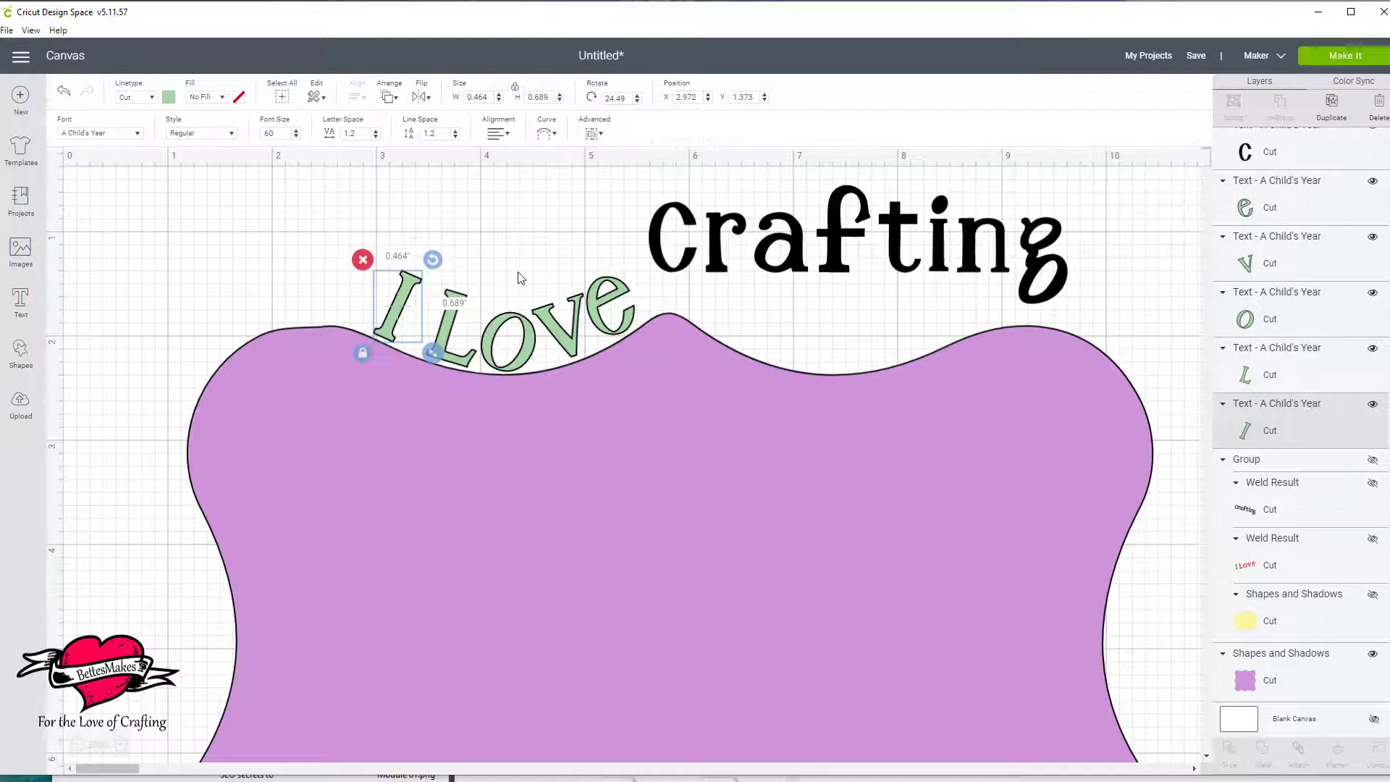
left_click(478, 241)
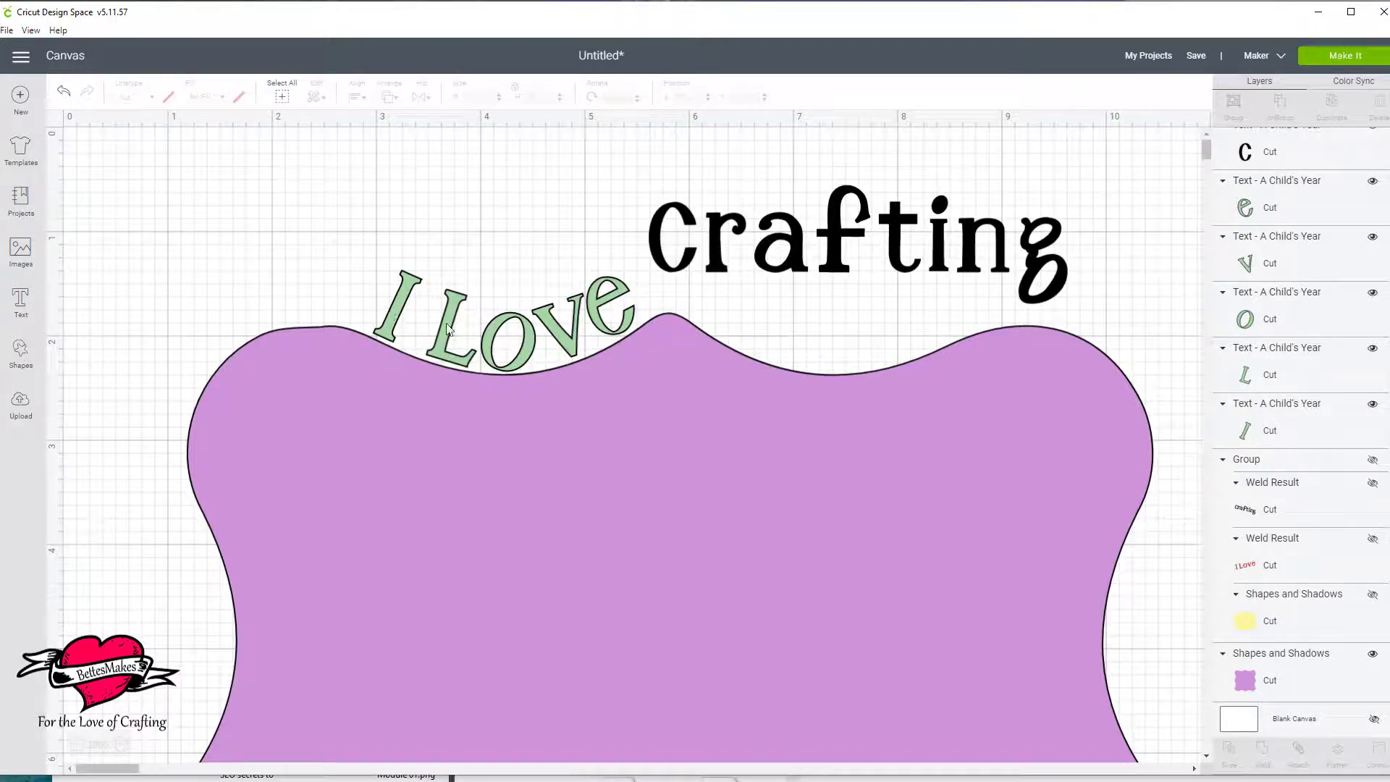
Shift the "I" to about X 2.82, Y 1.30 and group the five "I Love" letters.
left_click(509, 342)
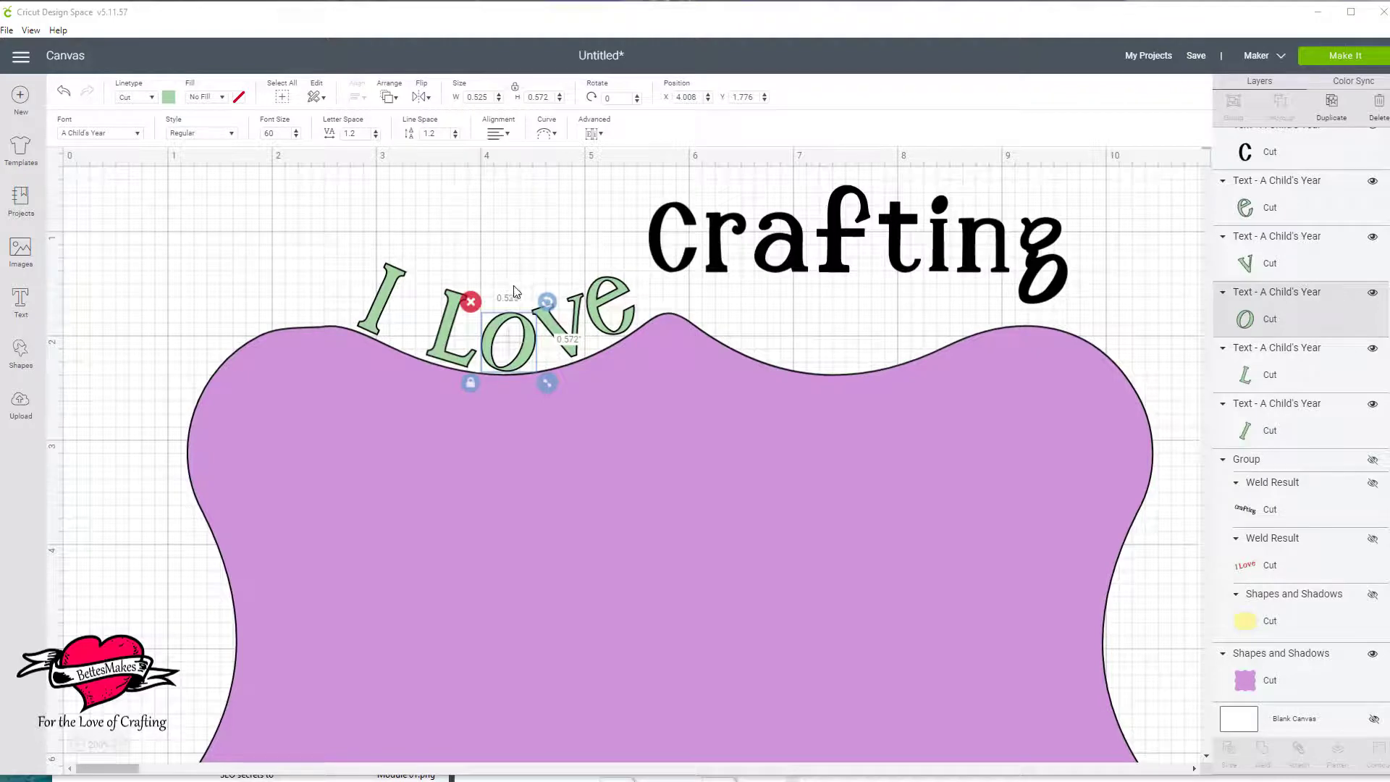
left_click(391, 275)
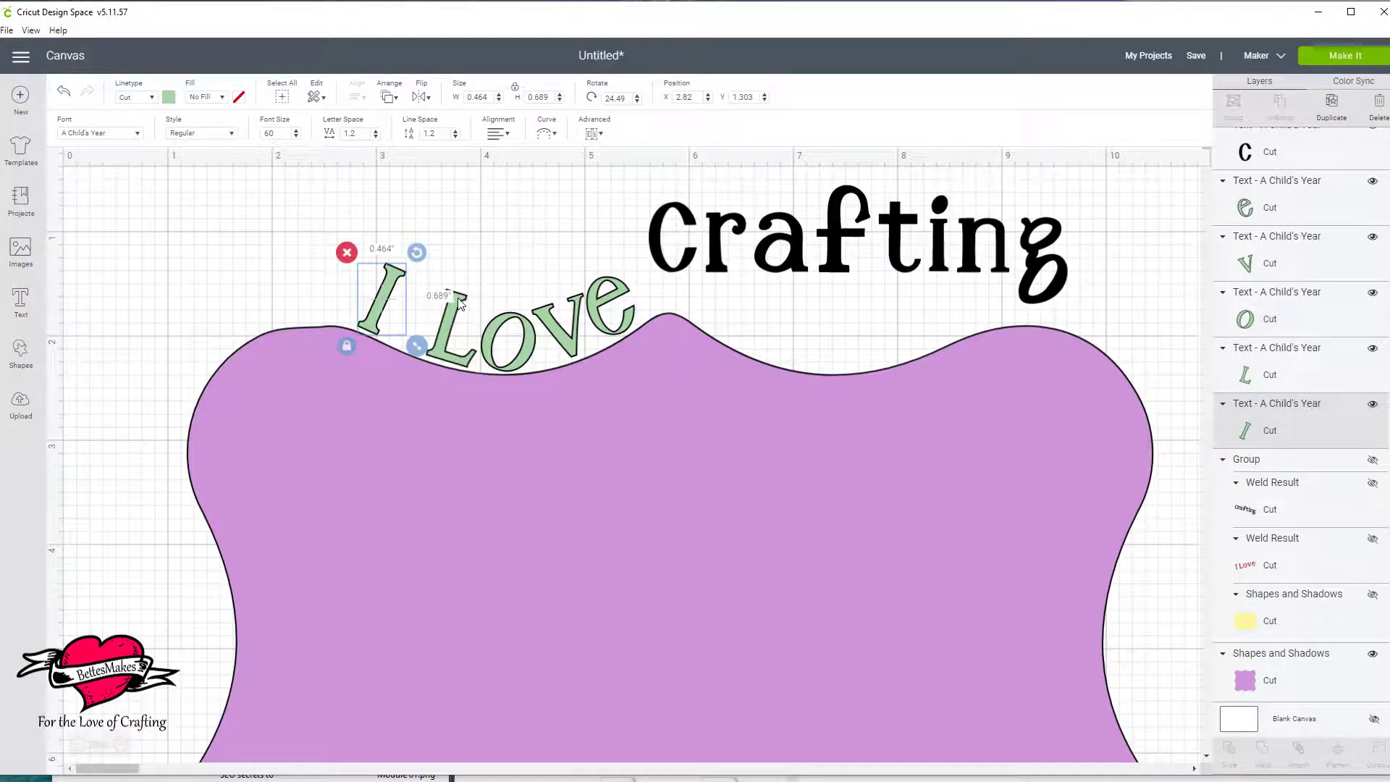
left_click(459, 302, "shift")
left_click(507, 321, "shift")
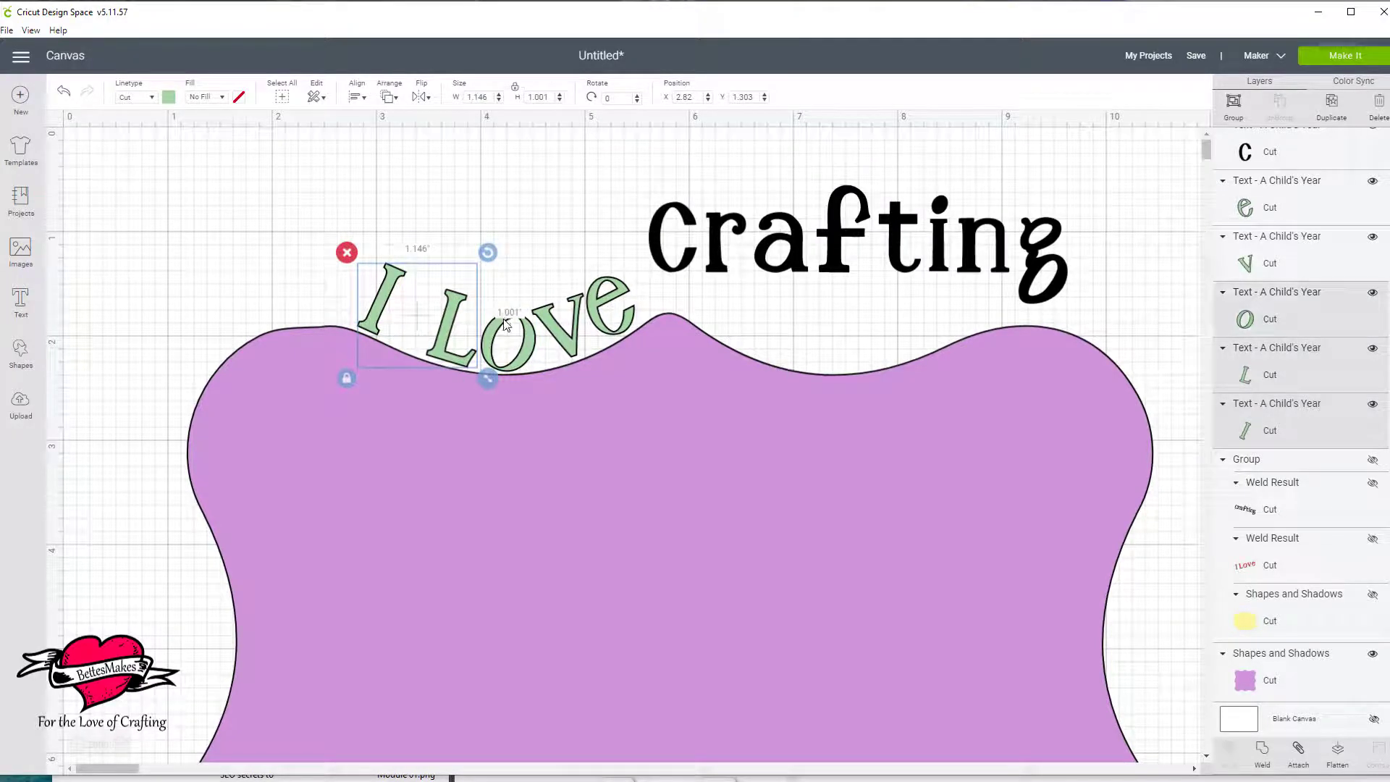
left_click(548, 326, "shift")
left_click(602, 311, "shift")
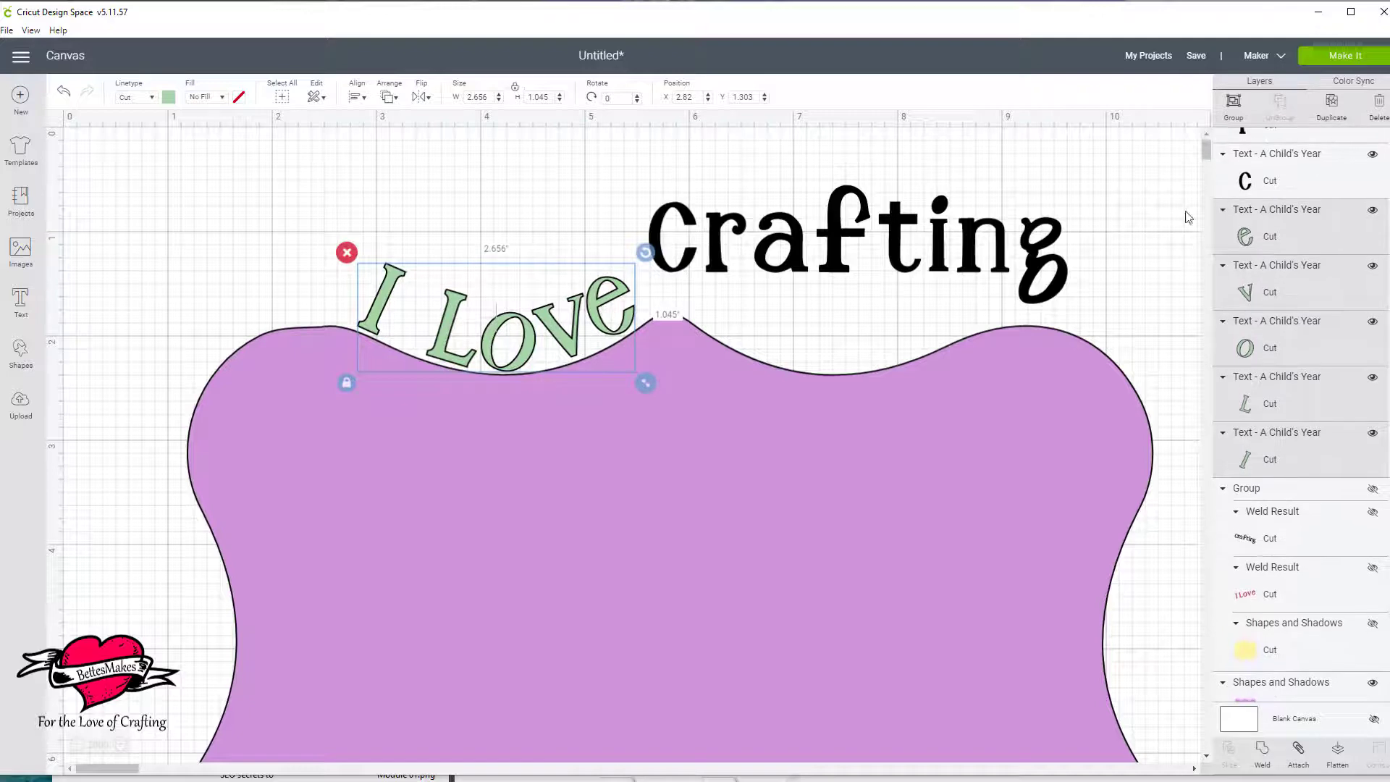
left_click(1234, 102)
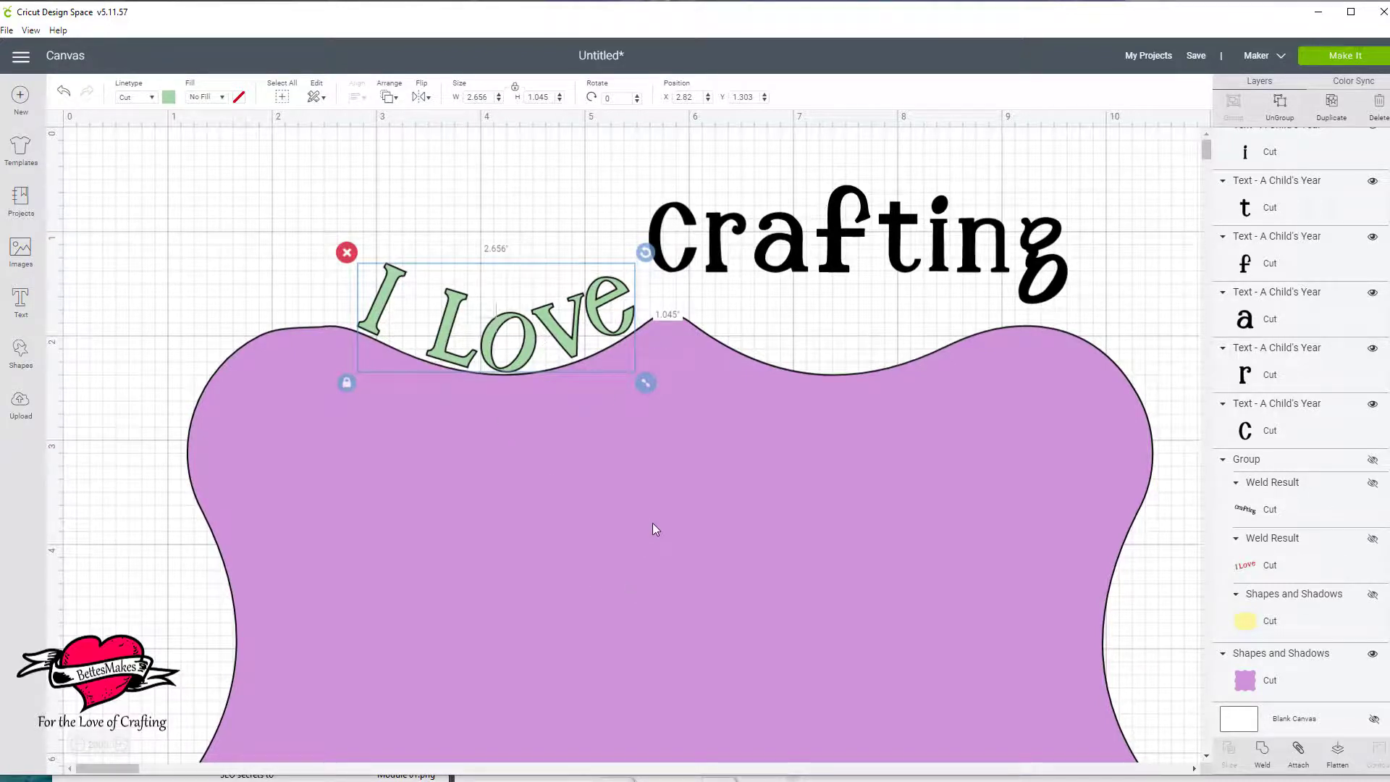
Change all the "Crafting" letters to light green and tilt the "C" onto the slope just past the label's central peak.
left_click(906, 262)
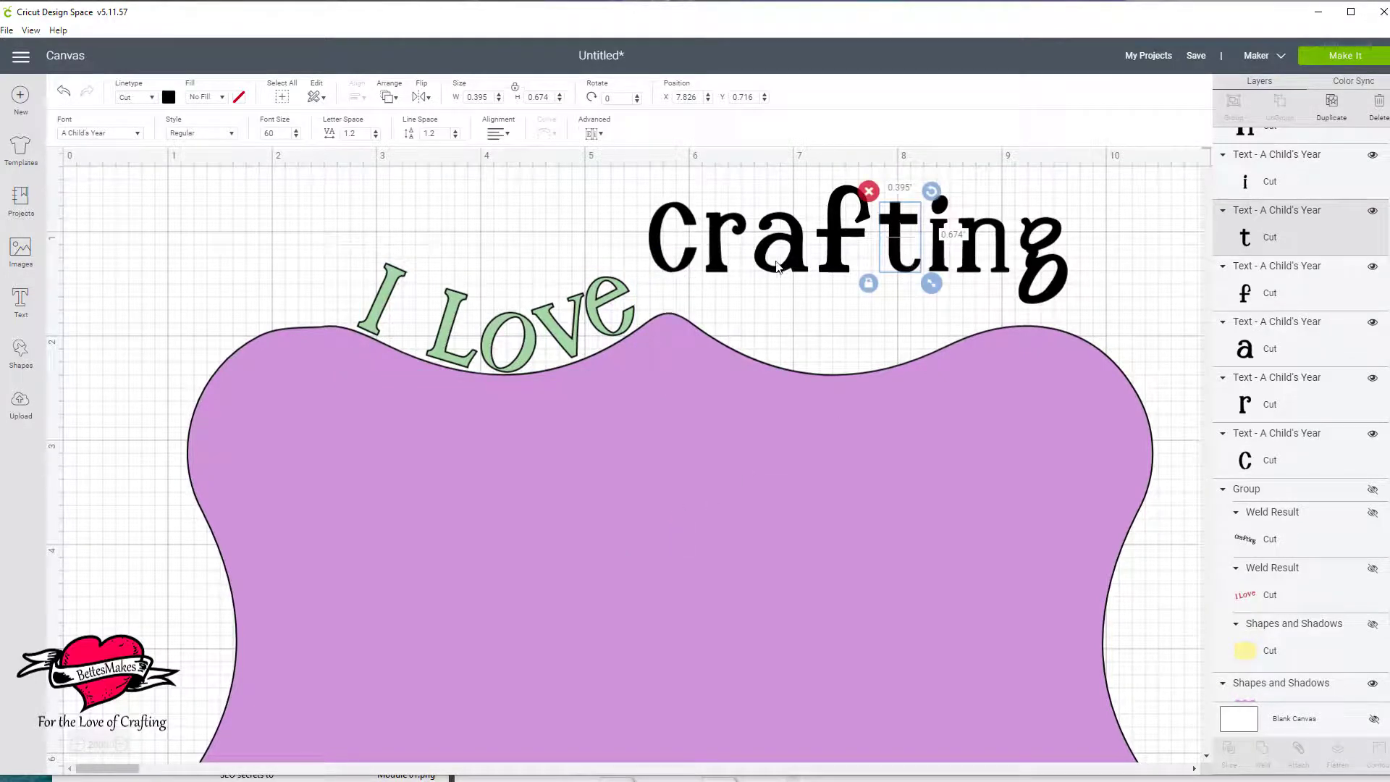
left_click_drag(649, 182, 1070, 237)
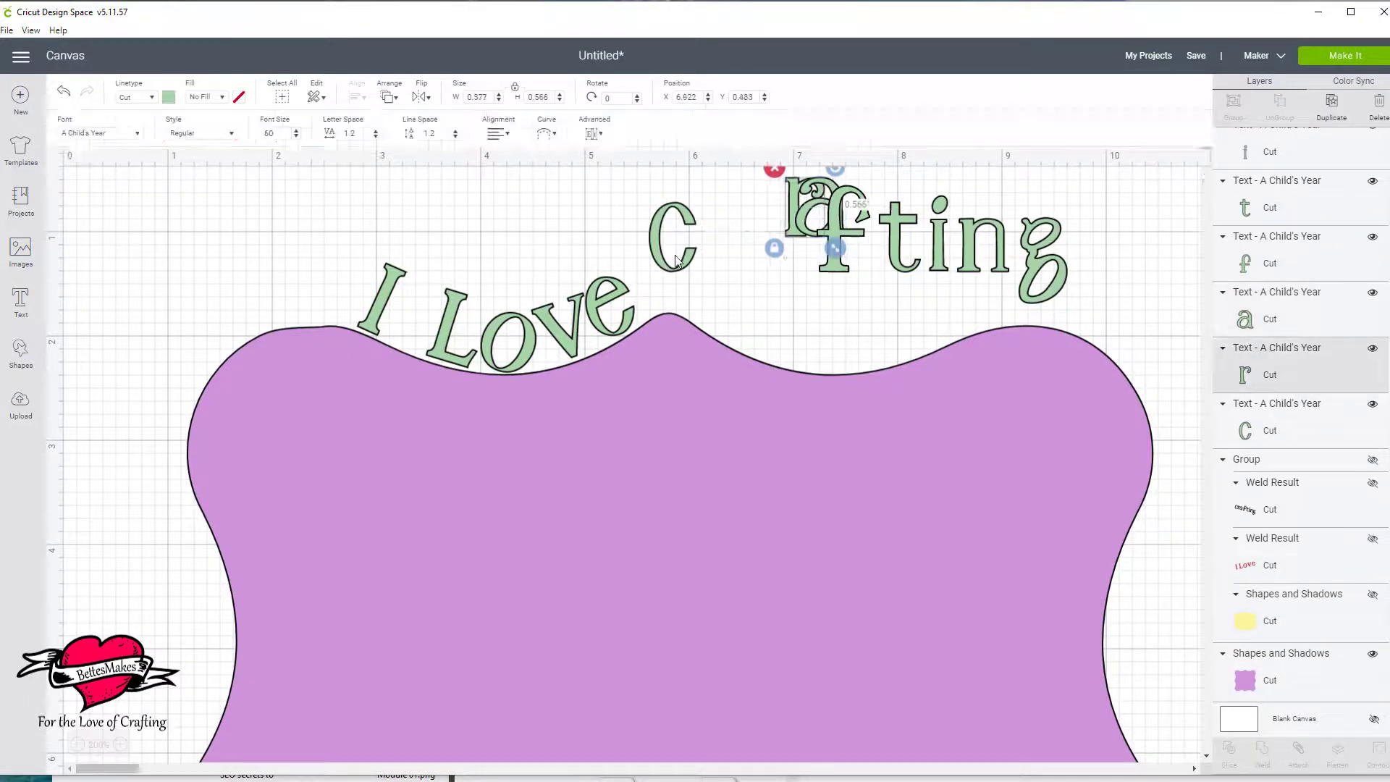
left_click_drag(661, 233, 708, 295)
Tilt the "r" and "a" of "Crafting" and seat them along the downward slope after the "C", with the "a" rotated about 16.5°.
left_click(792, 283)
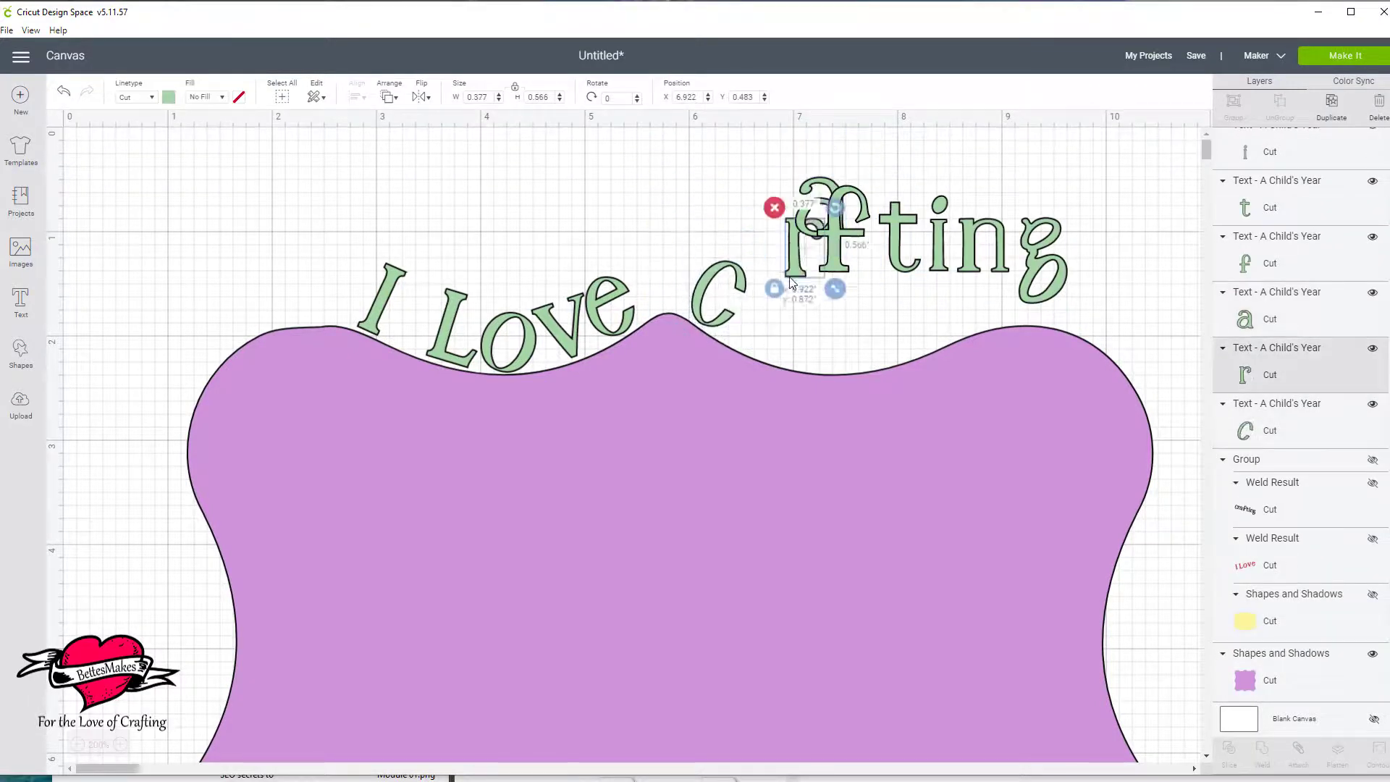
left_click_drag(792, 283, 750, 346)
left_click_drag(794, 271, 809, 290)
left_click_drag(759, 318, 751, 323)
left_click_drag(807, 230, 788, 350)
left_click_drag(833, 287, 843, 296)
left_click_drag(801, 339, 788, 347)
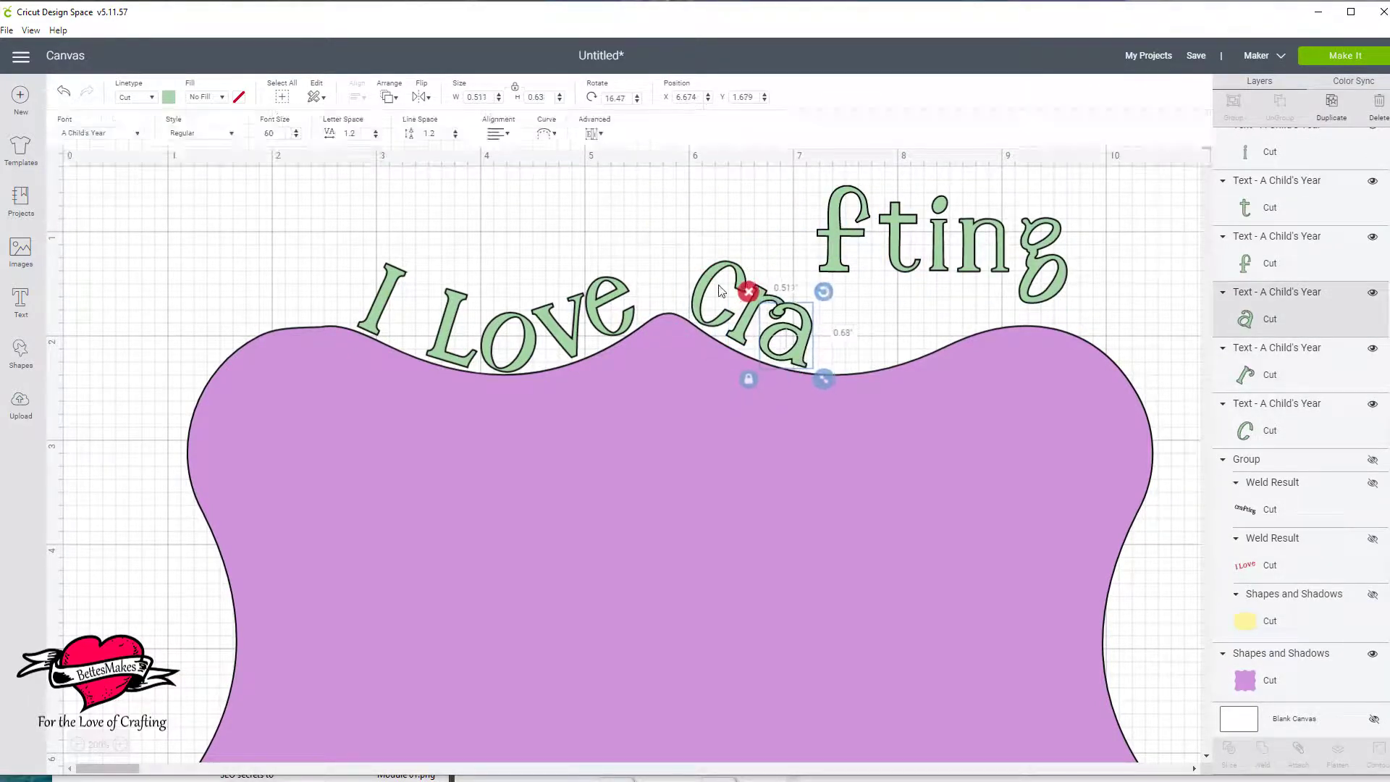
Move the "f" and "t" of "Crafting" into the bottom of the label's second dip and rotate each to follow the curve.
left_click_drag(840, 239, 835, 334)
left_click_drag(875, 270, 880, 274)
left_click_drag(835, 333, 838, 335)
left_click_drag(897, 248, 884, 335)
left_click_drag(915, 276, 907, 272)
left_click_drag(884, 333, 880, 336)
Rotate and place the "i", "n" and "g" of "Crafting" along the label's rising edge, close behind the "t".
mouse_move(939, 248)
left_mouse_down()
mouse_move(916, 316)
mouse_move(923, 249)
left_mouse_up()
left_click_drag(914, 313, 906, 324)
left_click_drag(971, 247, 941, 313)
left_click_drag(989, 272, 968, 259)
left_click_drag(945, 313, 935, 317)
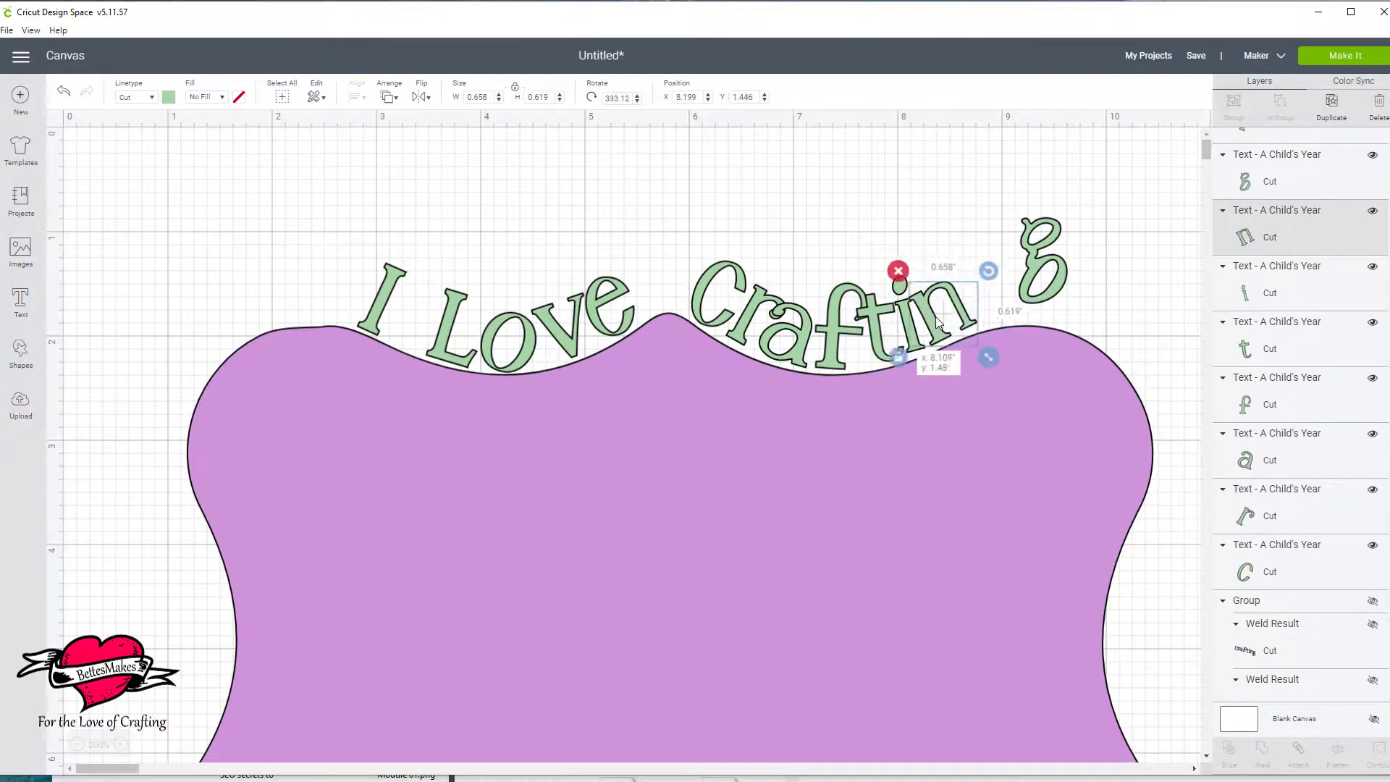
mouse_move(1040, 253)
left_mouse_down()
mouse_move(997, 317)
mouse_move(1029, 266)
left_mouse_up()
left_click_drag(997, 324, 990, 314)
Group the "Crafting" letters and weld them into one piece.
left_click(1118, 260)
scroll(1265, 326, "up", 1)
left_click(1263, 326)
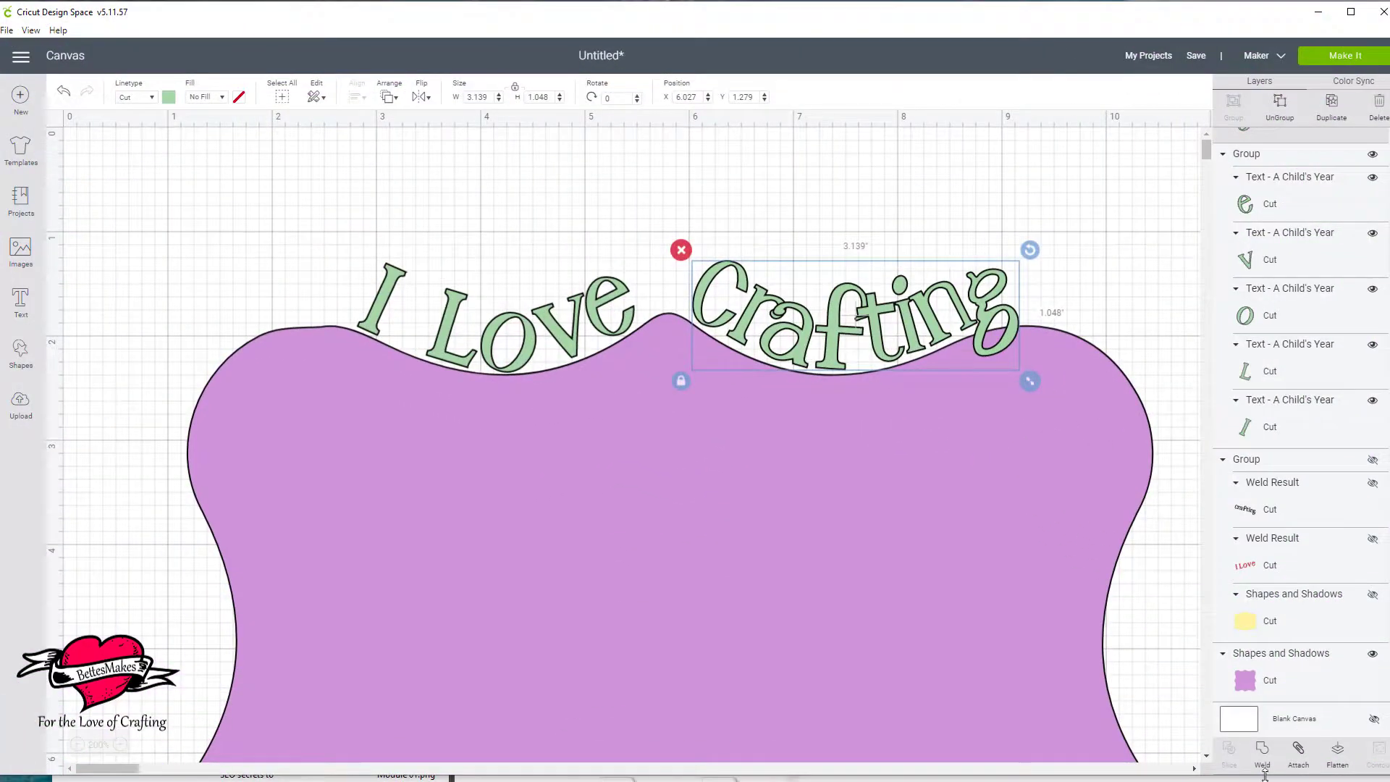
left_click(1261, 755)
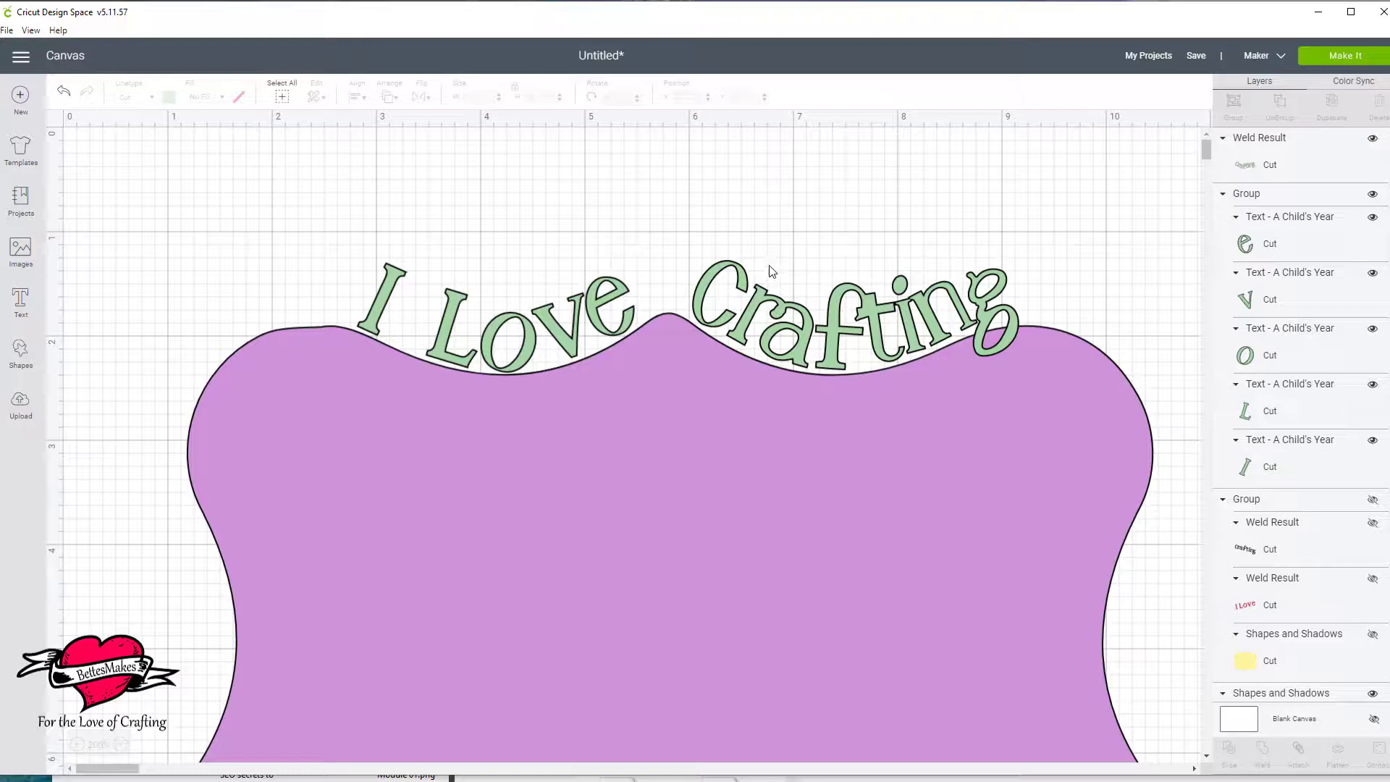
Move the welded "Crafting" up off the label to about X 6.36, Y 0.29 and weld the "I Love" group.
left_click_drag(985, 310, 1016, 208)
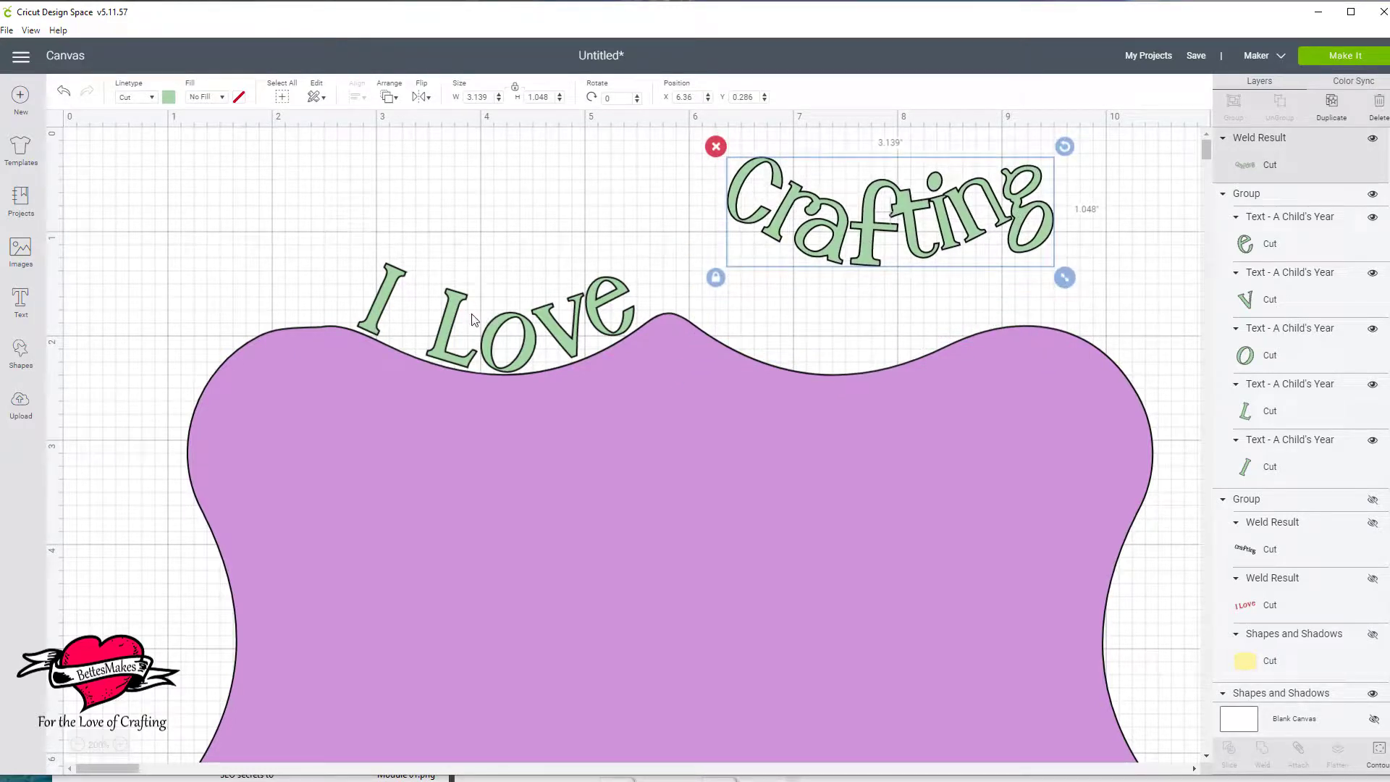
left_click(504, 337)
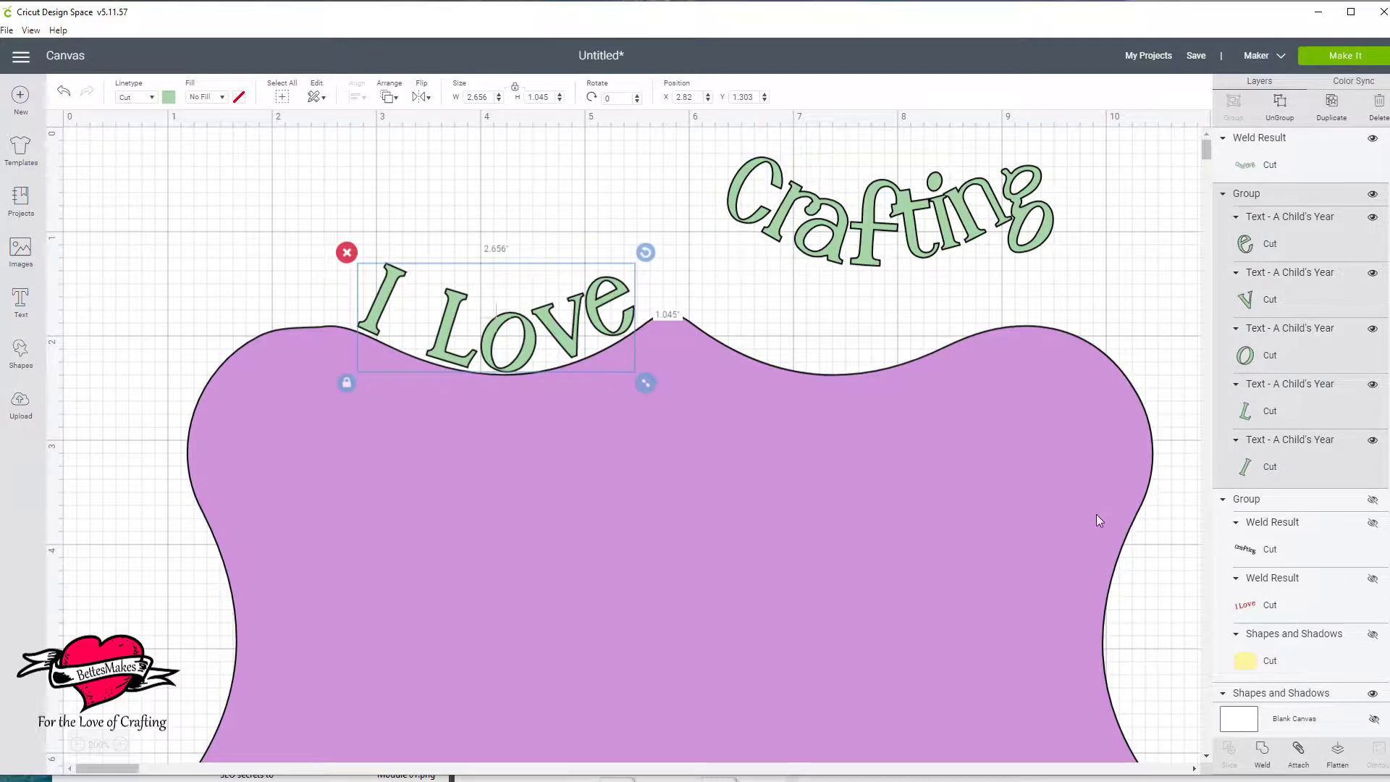
left_click(1261, 751)
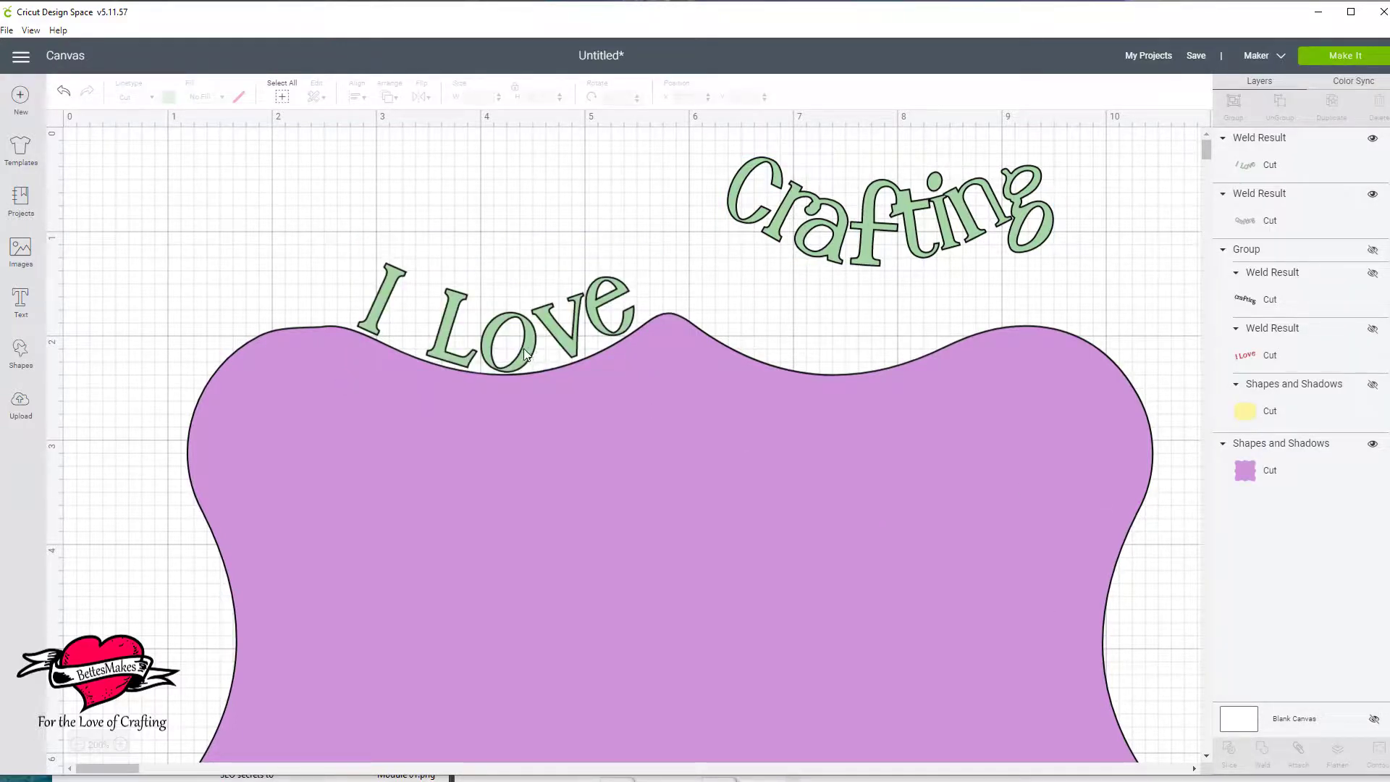
Position "I Love" at about X 2.76, Y 1.21, return "Crafting" to the second dip, and group both words with the purple label.
mouse_move(525, 352)
left_mouse_down()
mouse_move(495, 265)
mouse_move(483, 289)
mouse_move(511, 349)
left_mouse_up()
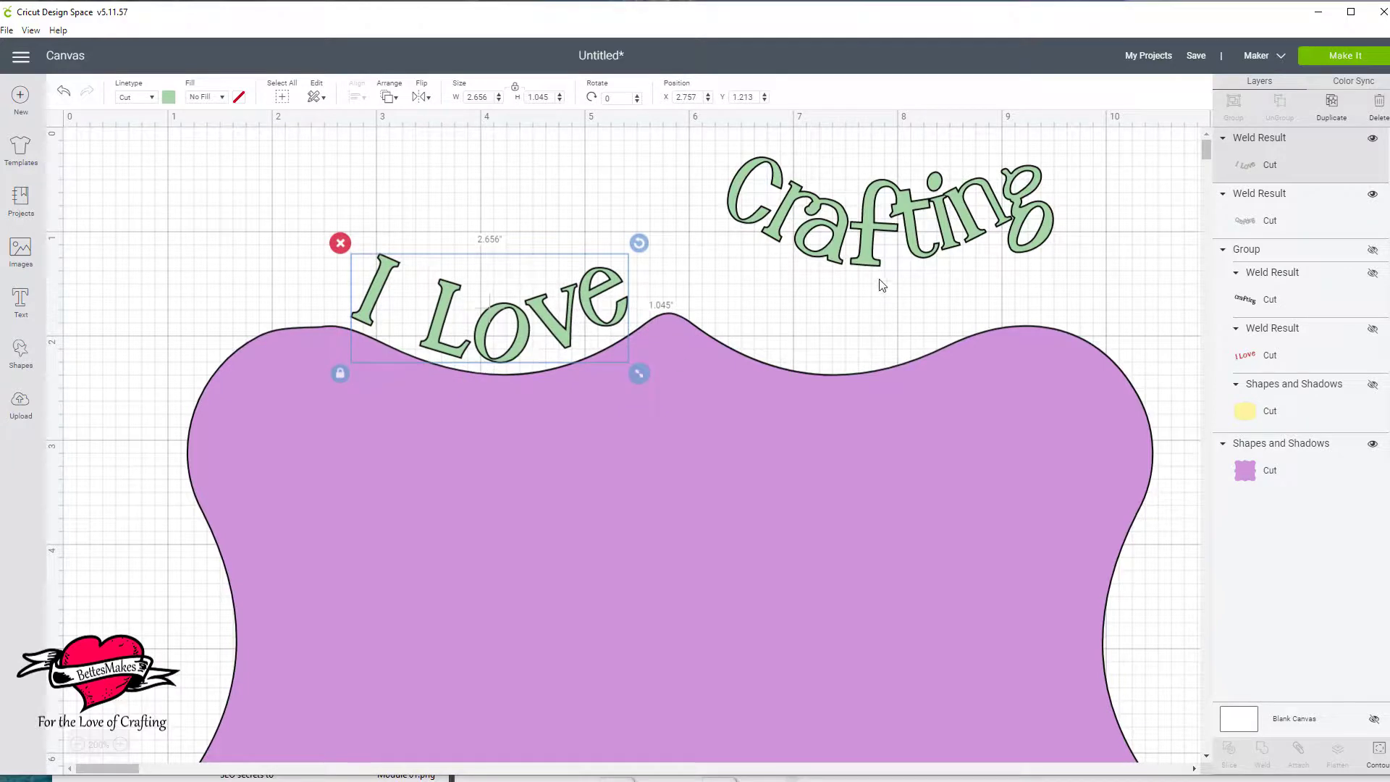
left_click_drag(864, 261, 838, 363)
left_click_drag(181, 156, 884, 472)
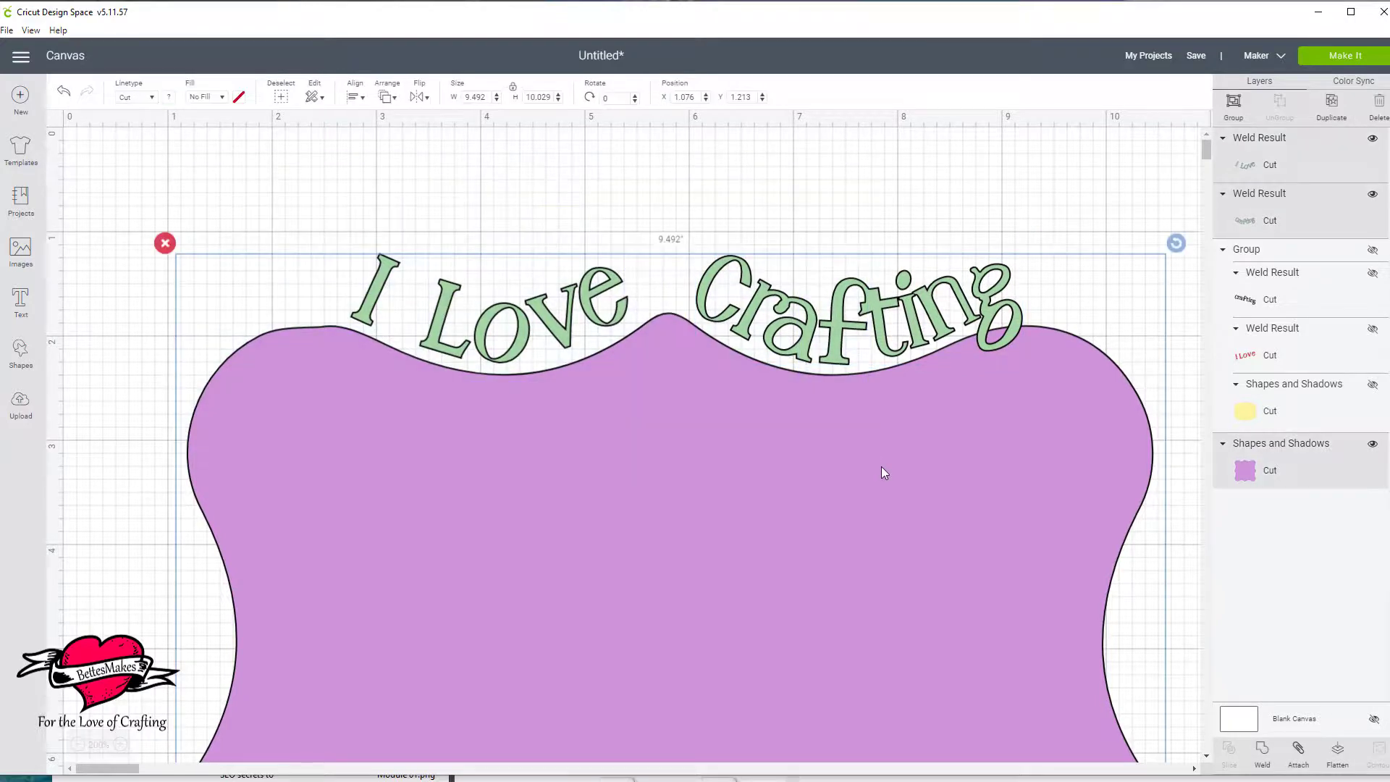
left_click(1234, 105)
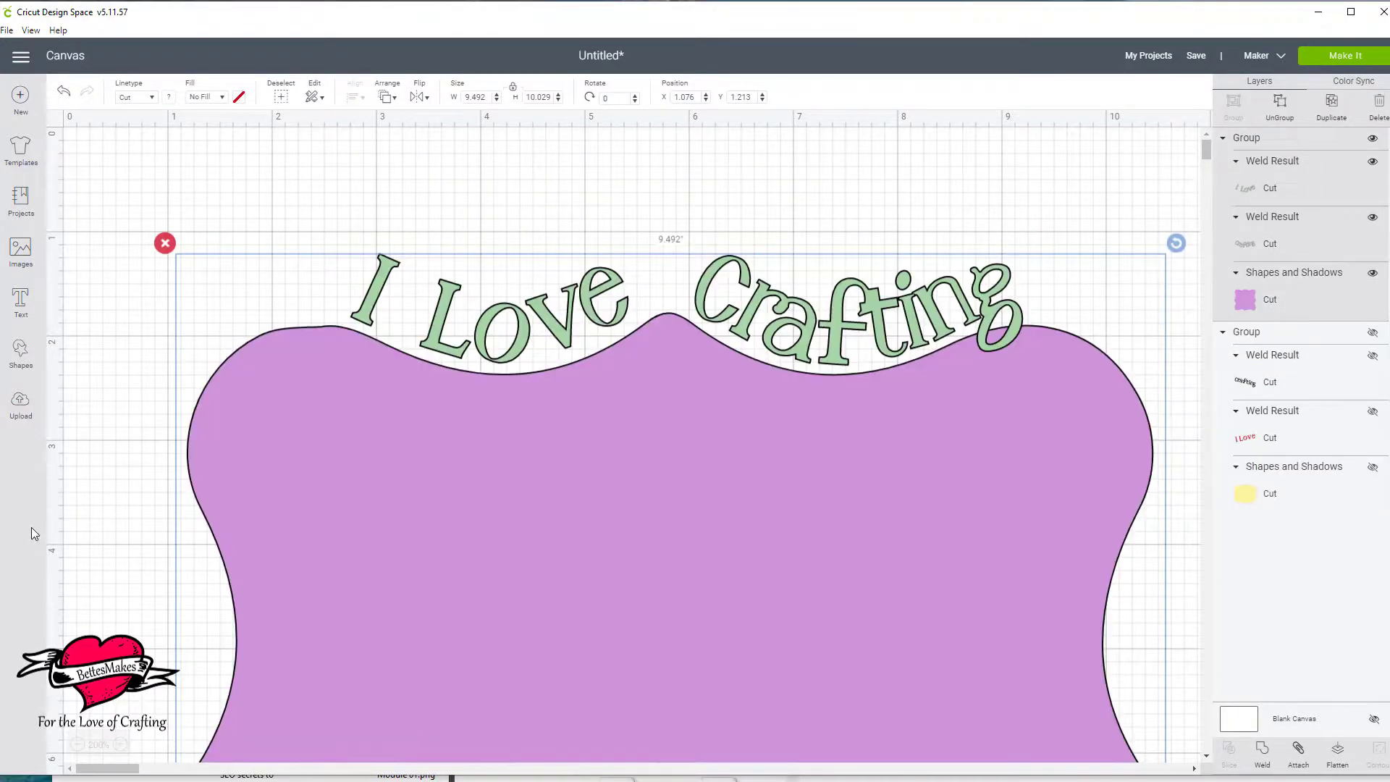
Scale the grouped label down to about 6.26 by 6.61 inches and move it to about X 2.31, Y 0.99.
left_click(78, 746)
left_click(78, 746)
left_click(78, 746)
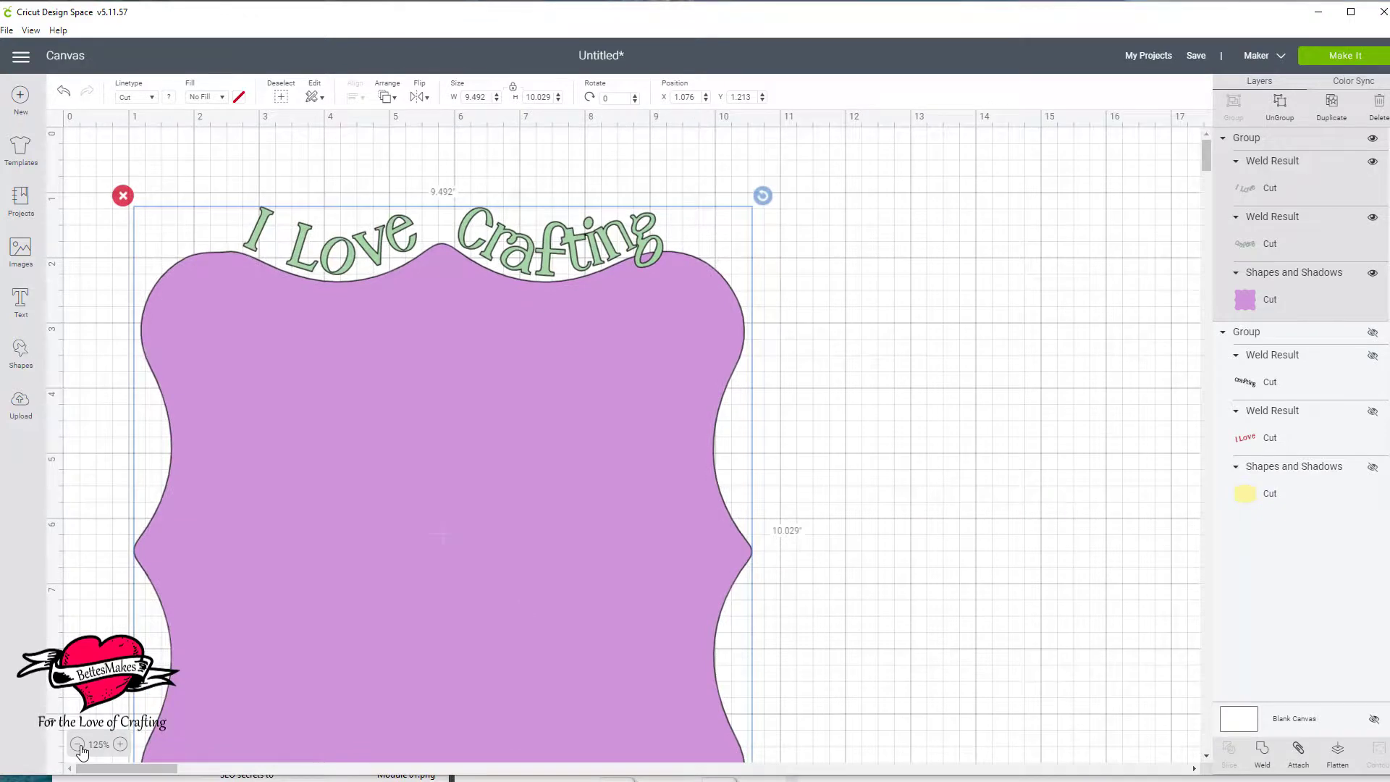
left_click(78, 745)
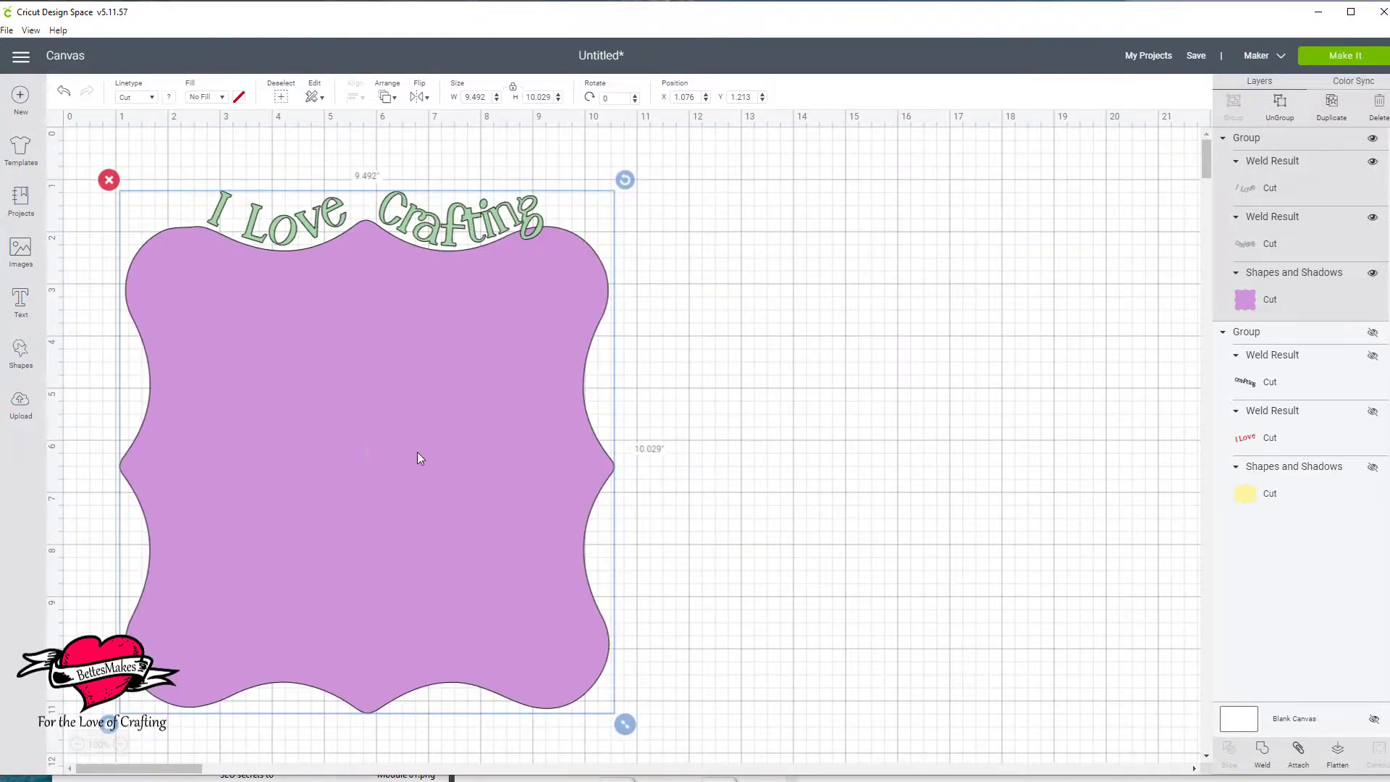
left_click_drag(418, 457, 602, 444)
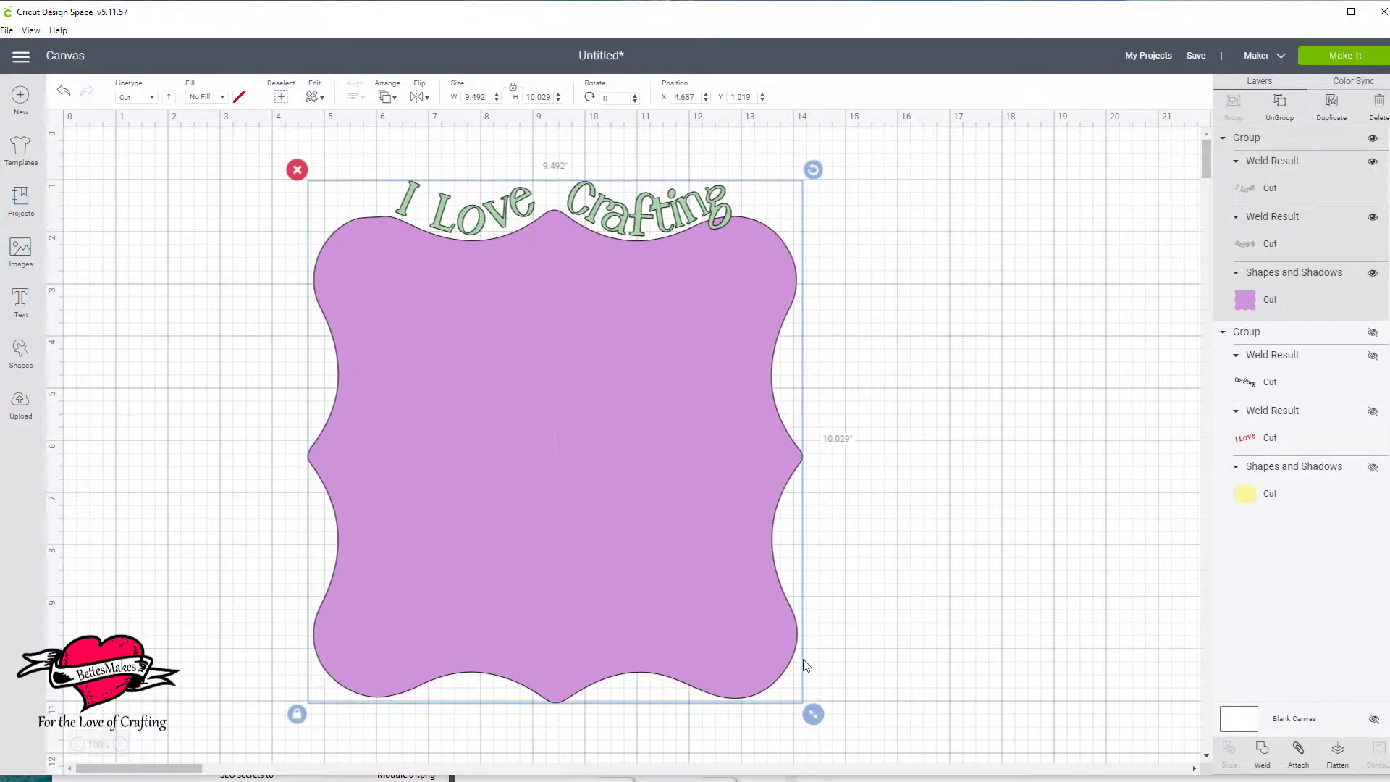
left_click_drag(813, 714, 692, 536)
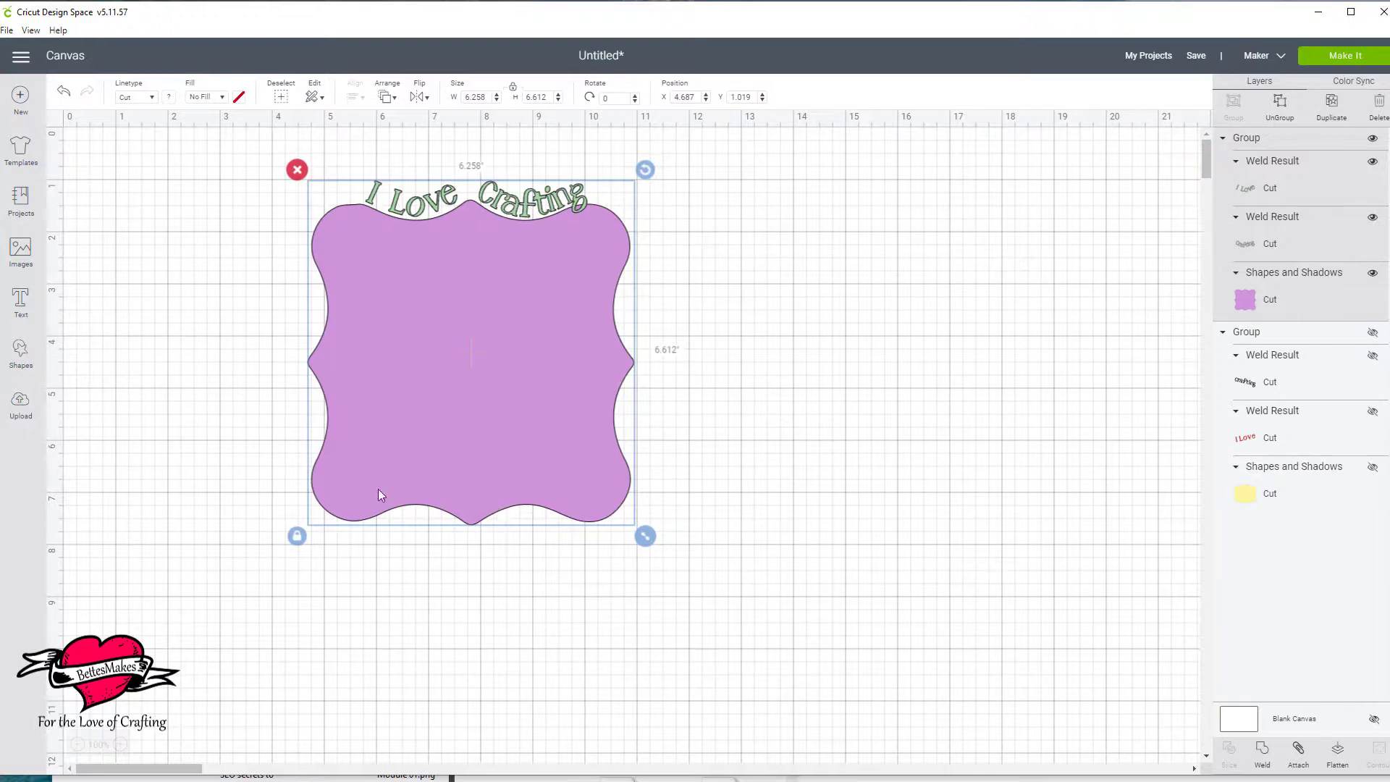
left_click_drag(540, 323, 417, 322)
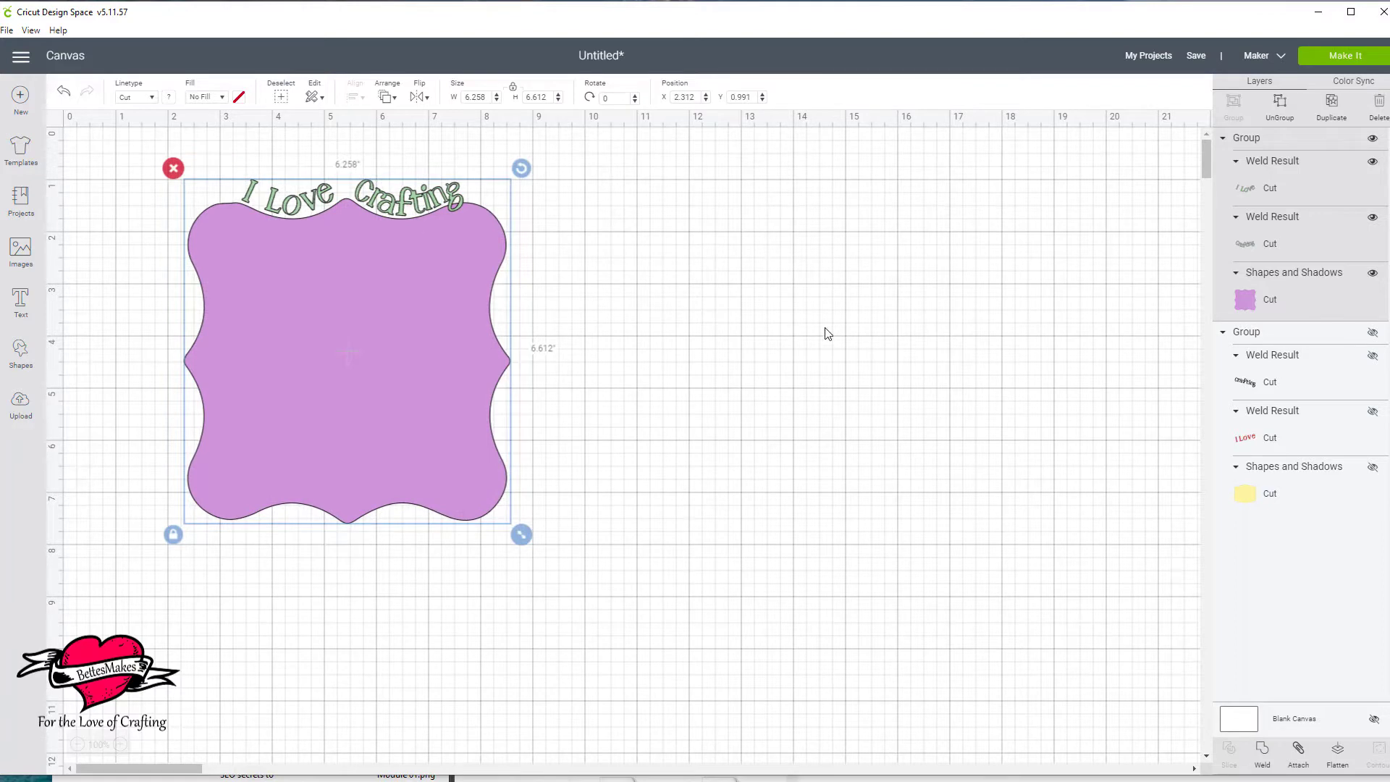